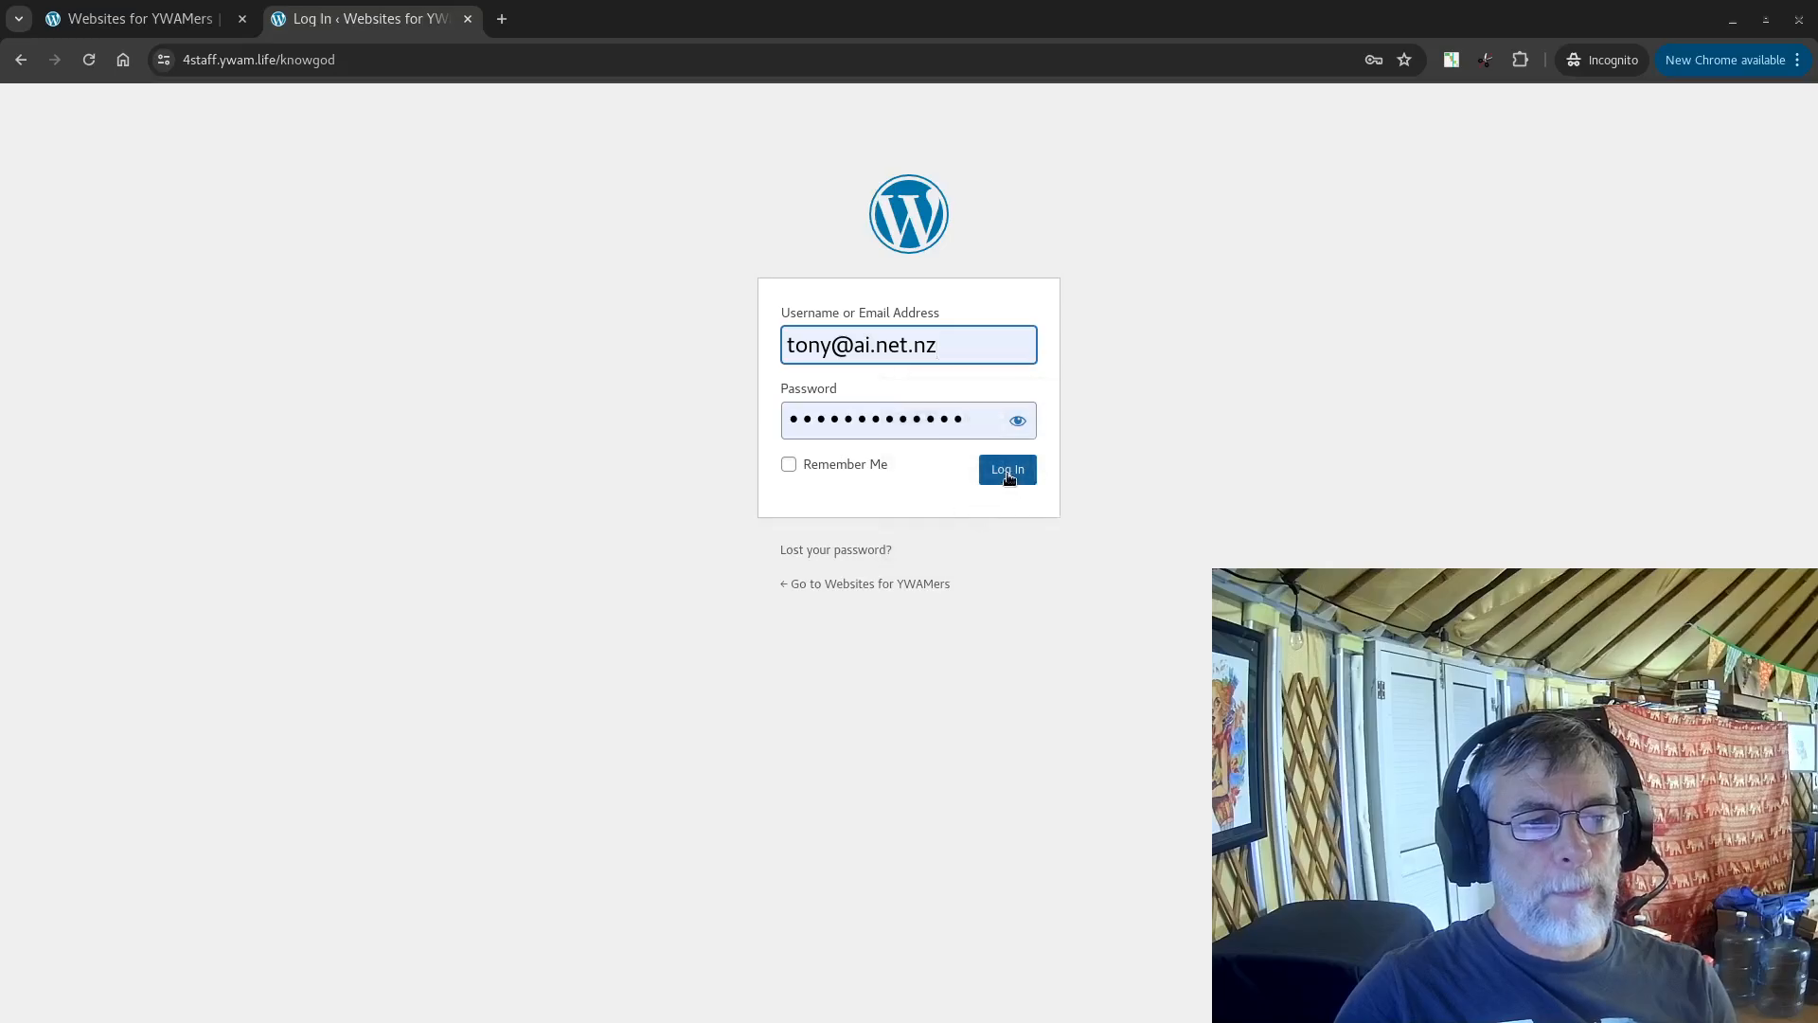
Step: Log in to the WordPress dashboard and open the site's front end in a new tab
click(1025, 469)
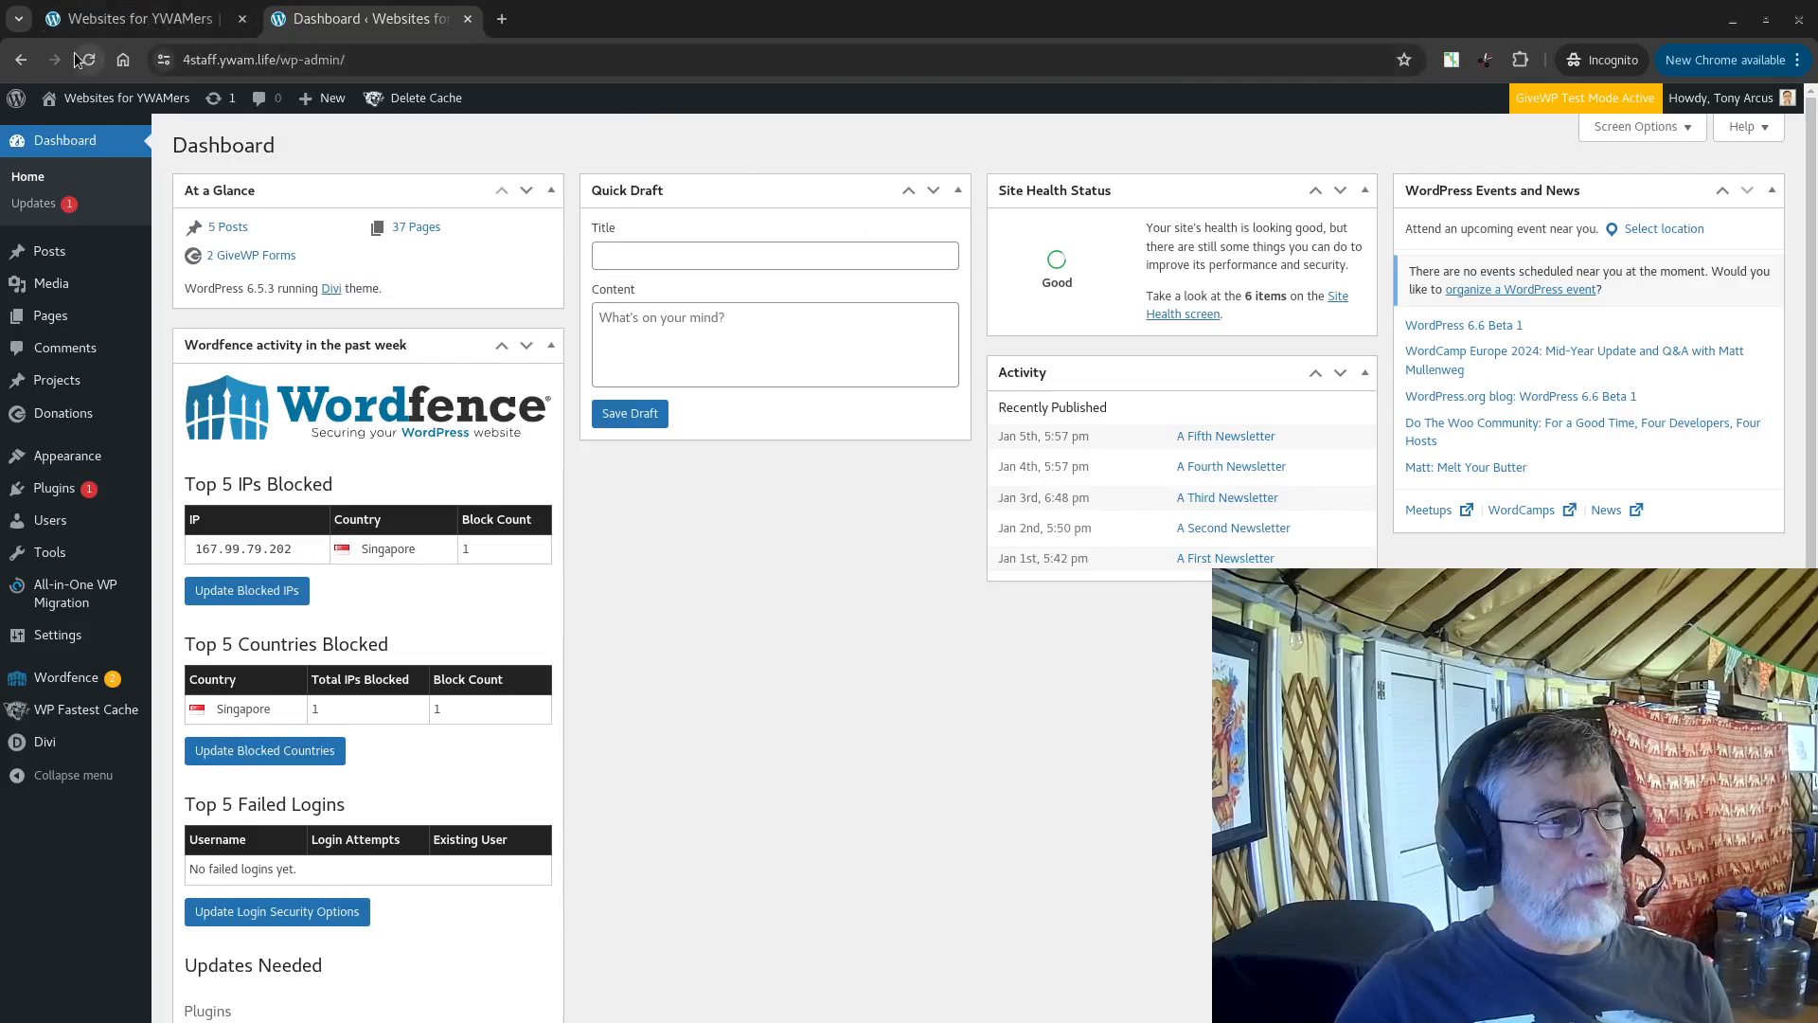
mouse_move(80, 99)
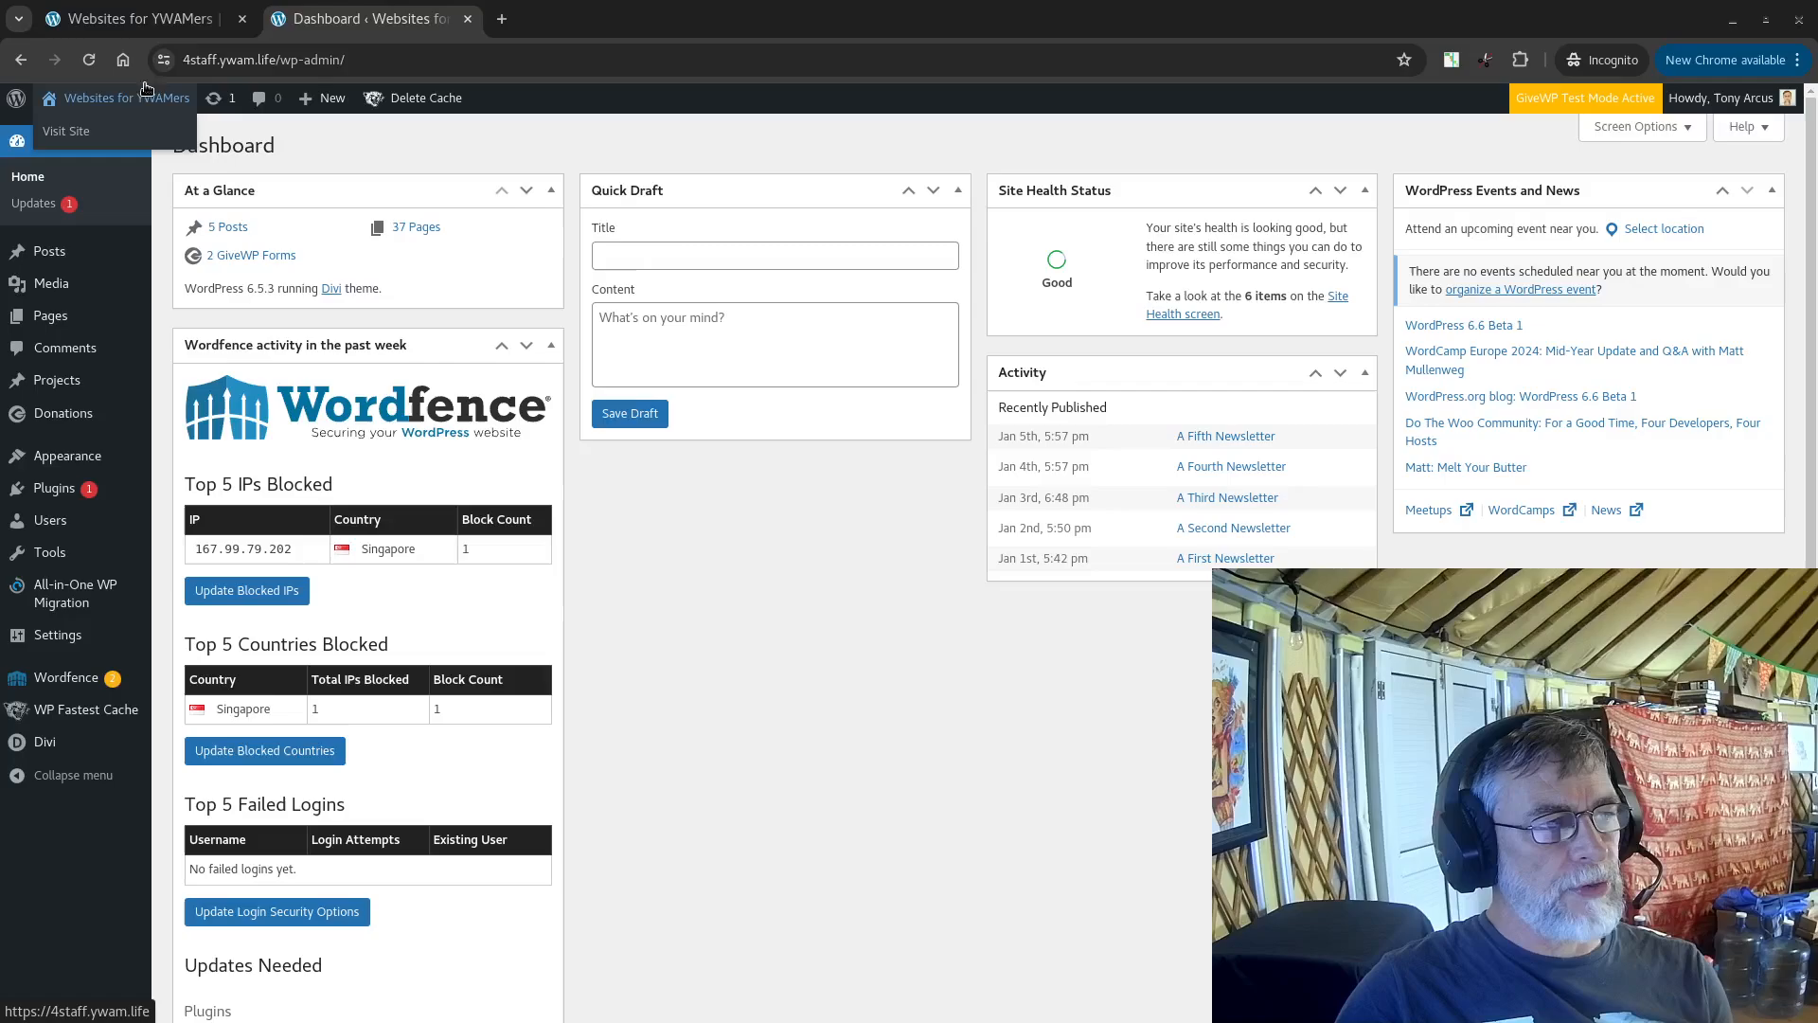
middle_click(73, 132)
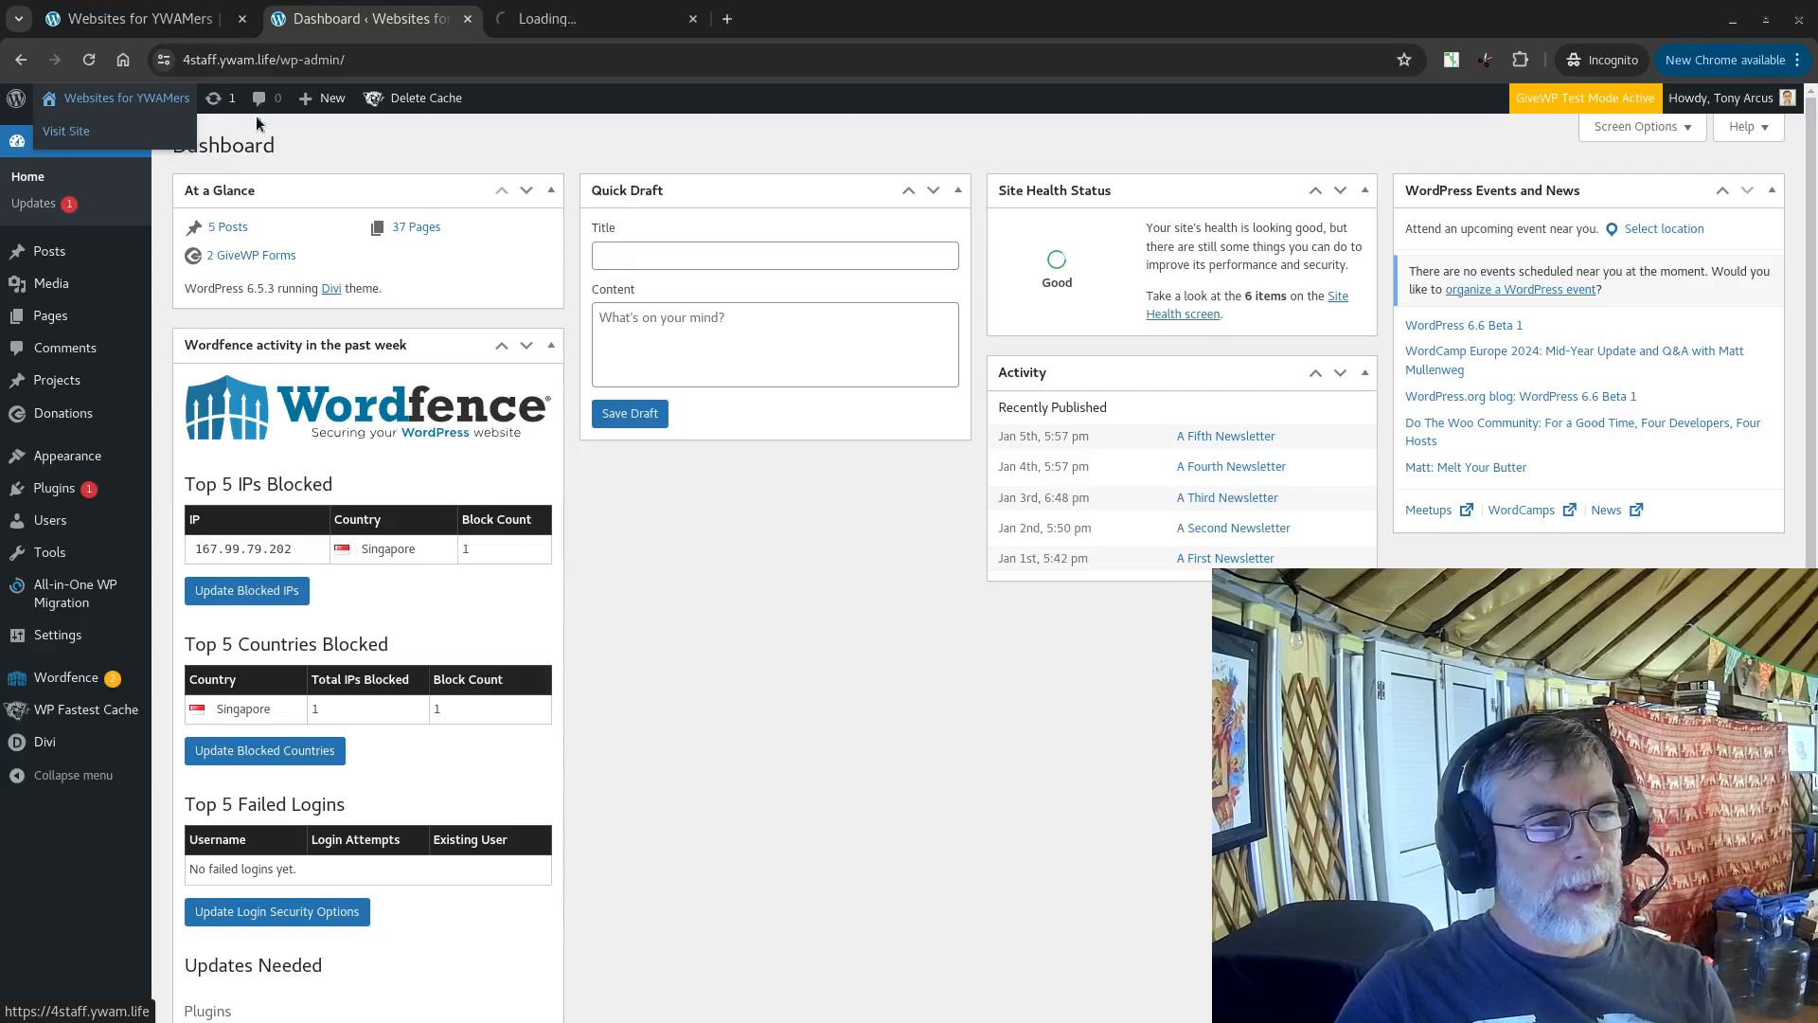
click(557, 26)
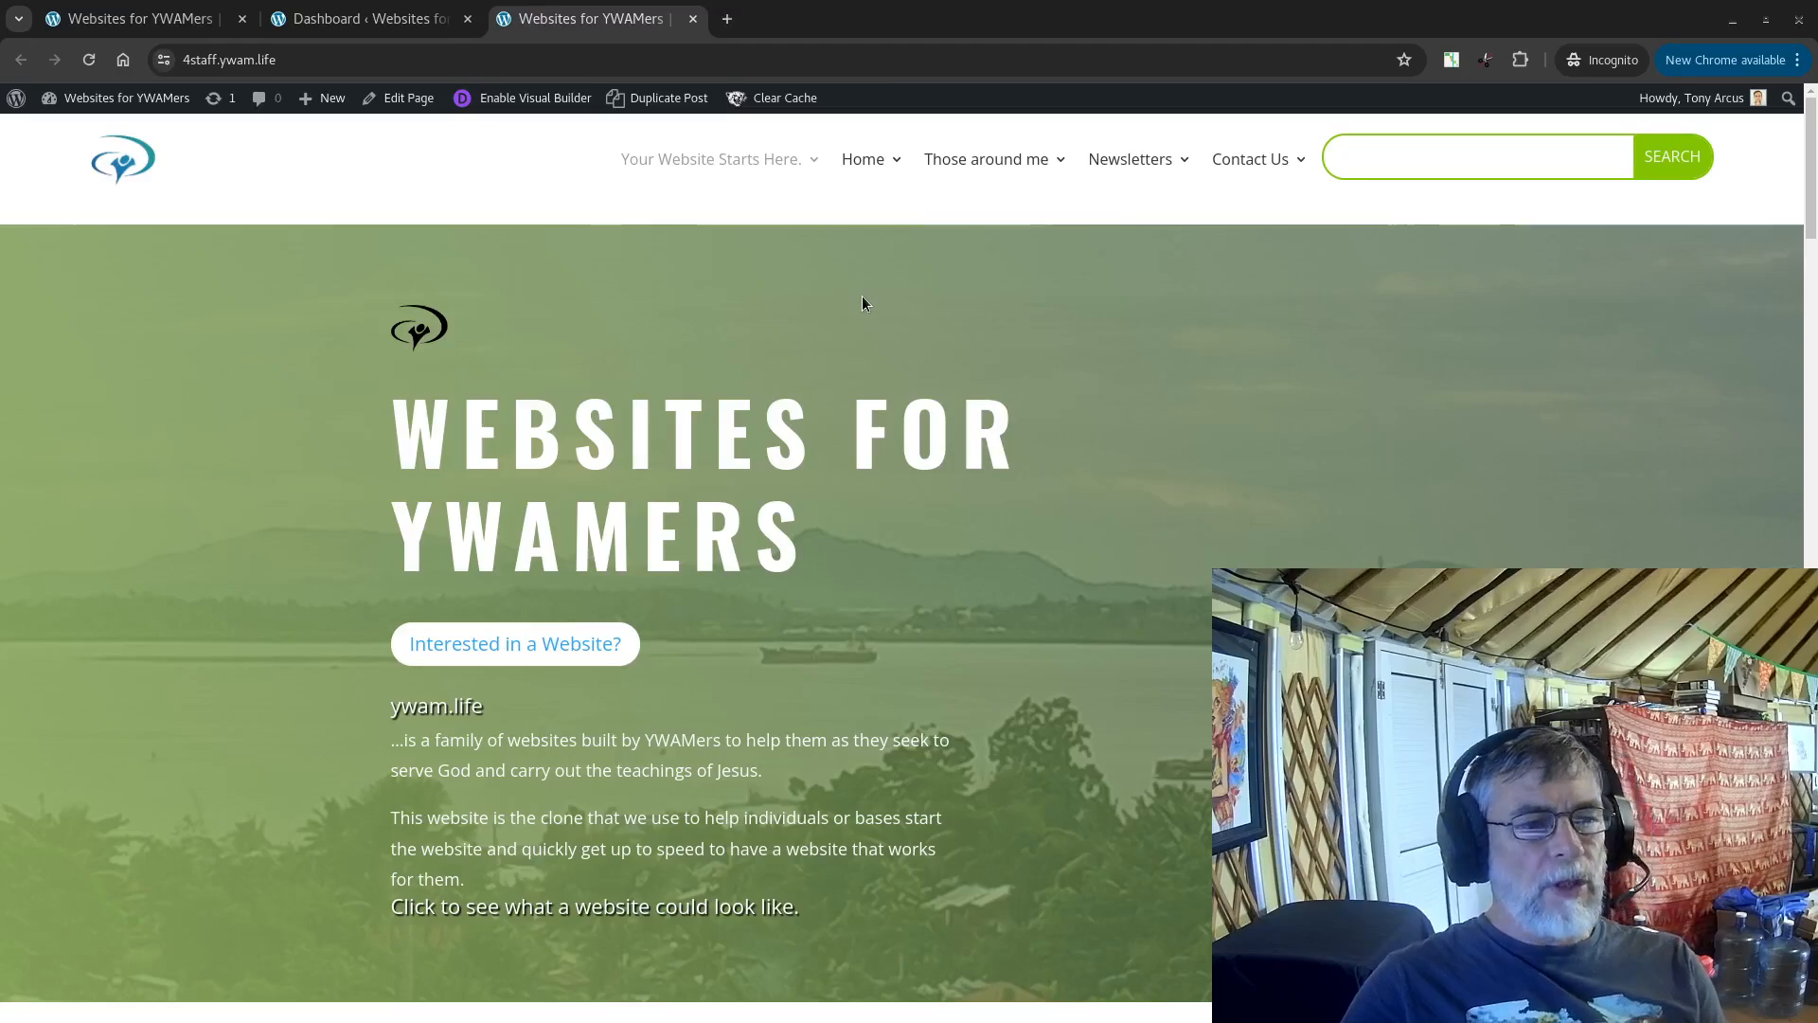
Step: Open the Home page from the site's navigation menu
scroll(861, 303, down, 10)
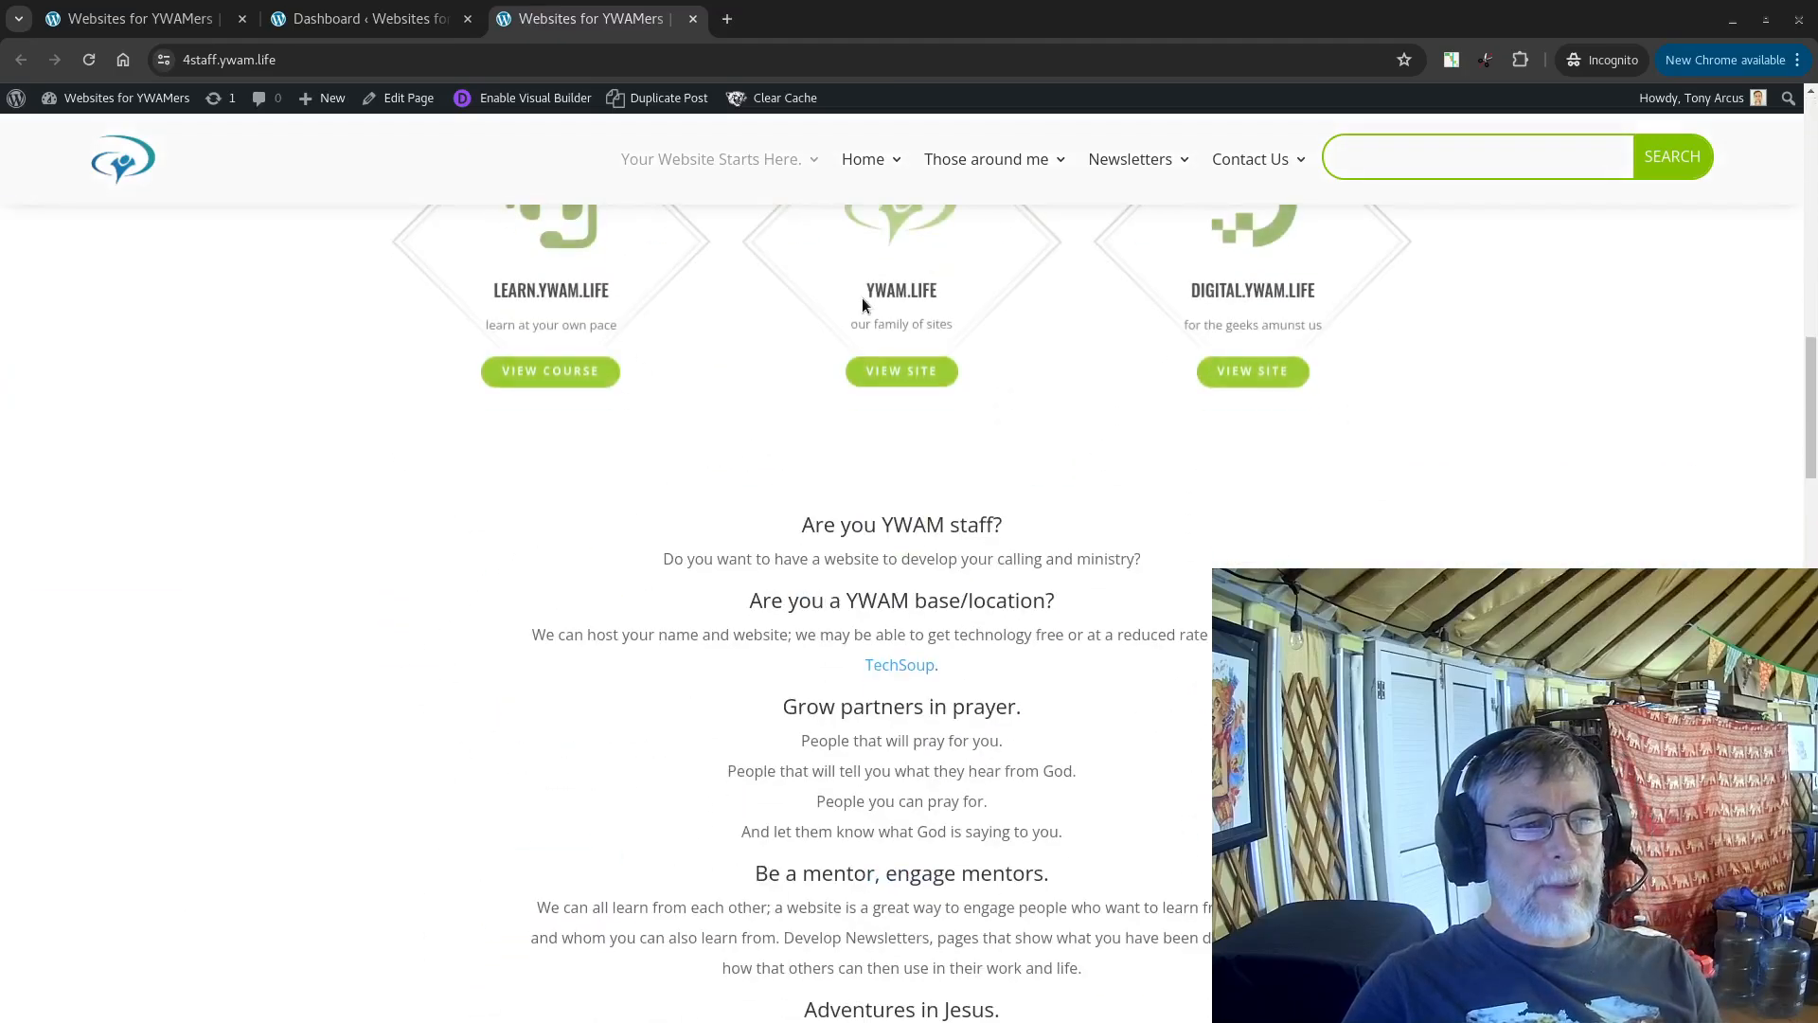
scroll(862, 303, down, 15)
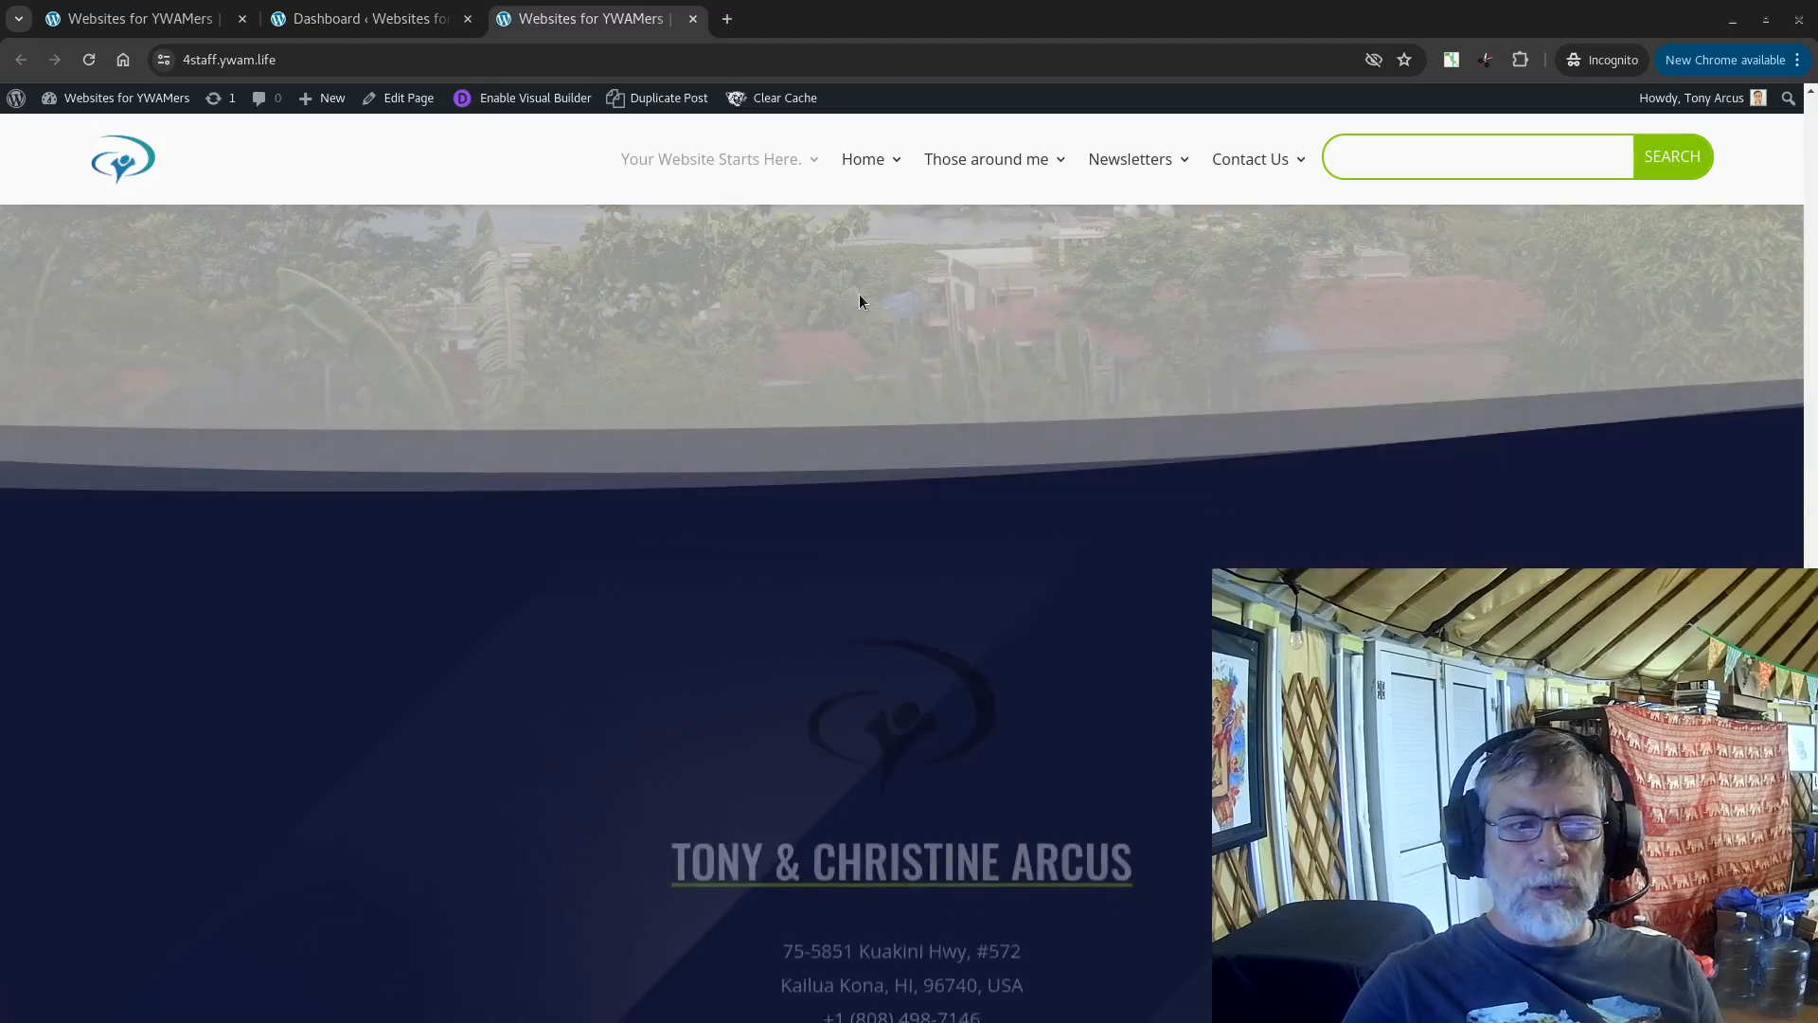
scroll(860, 301, up, 15)
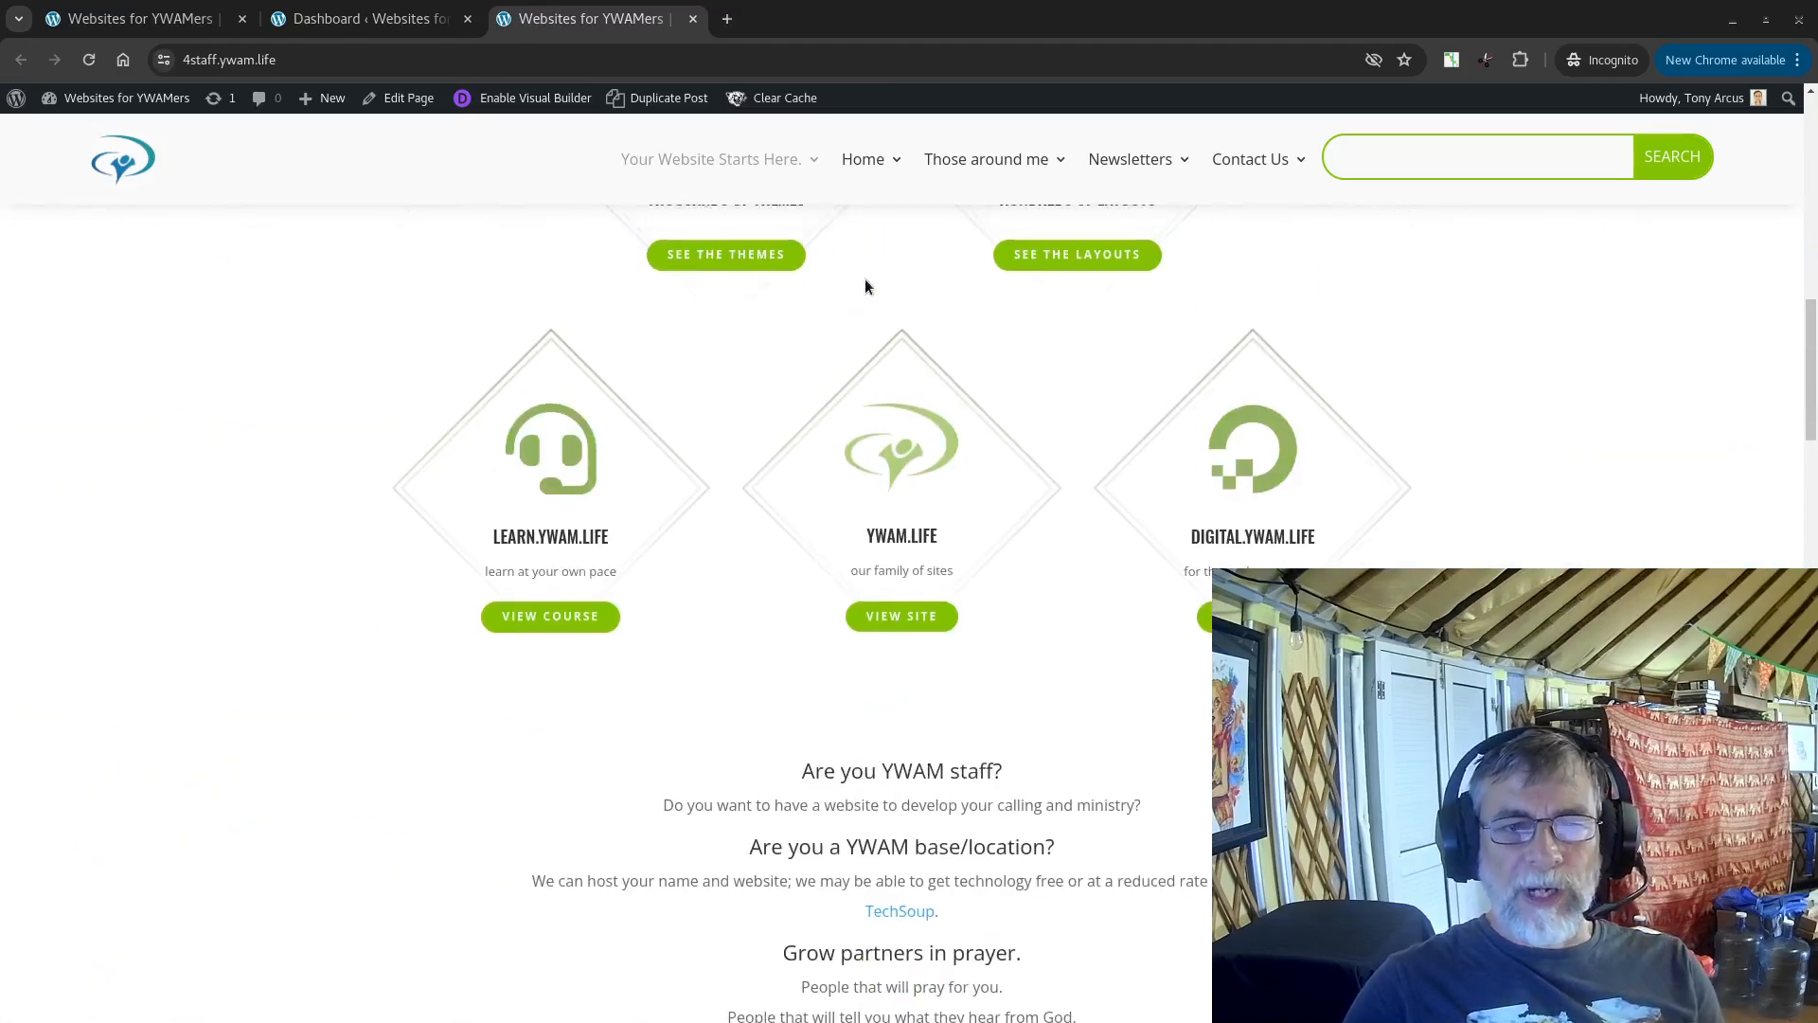
scroll(865, 284, up, 10)
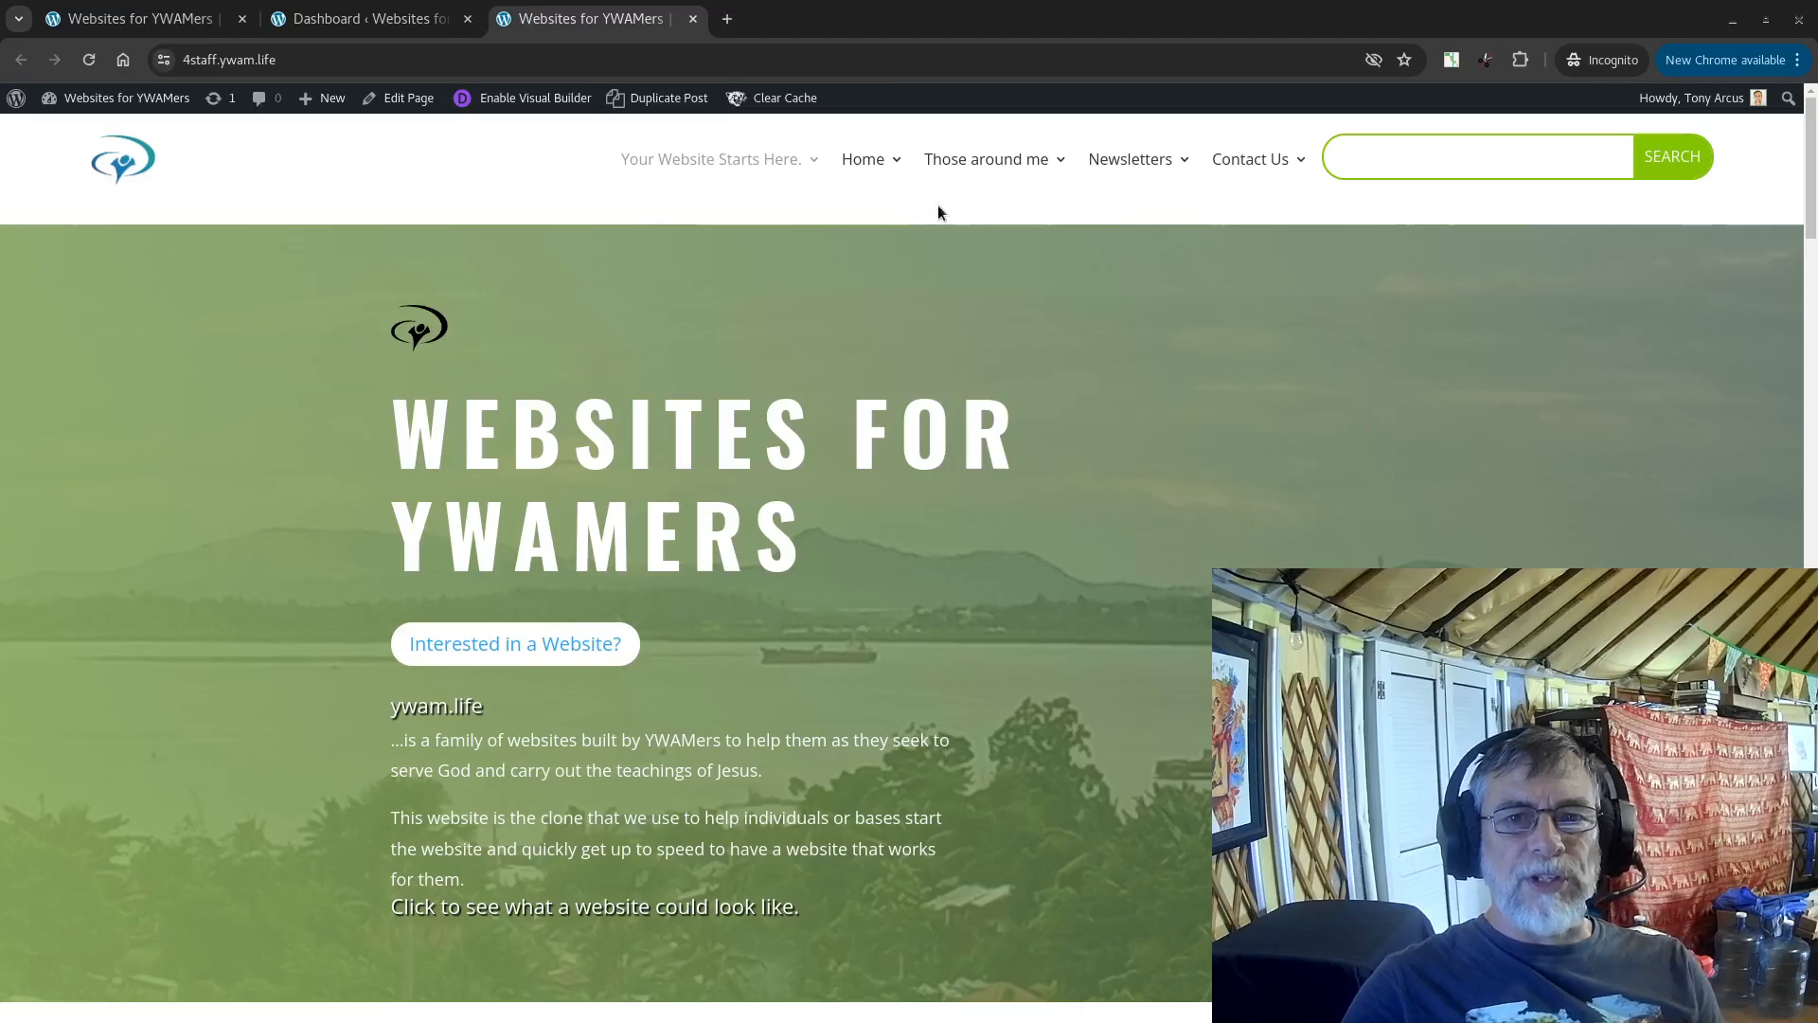
mouse_move(864, 163)
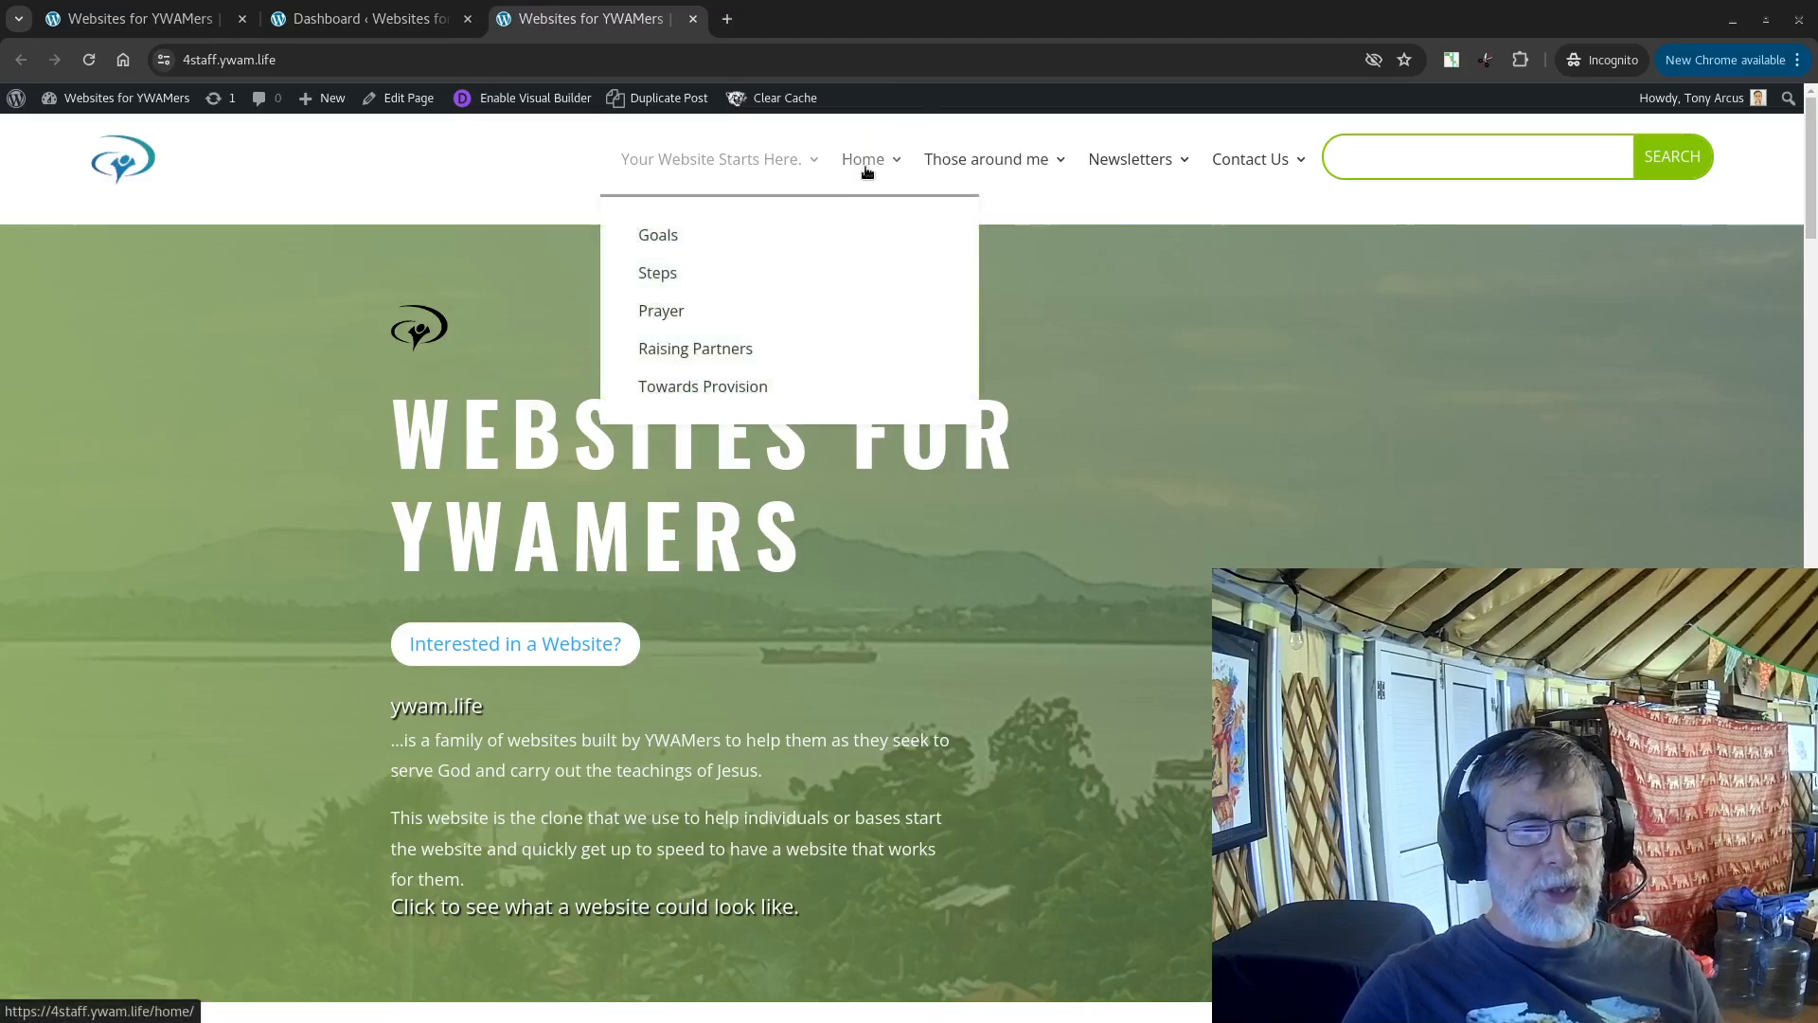
click(867, 158)
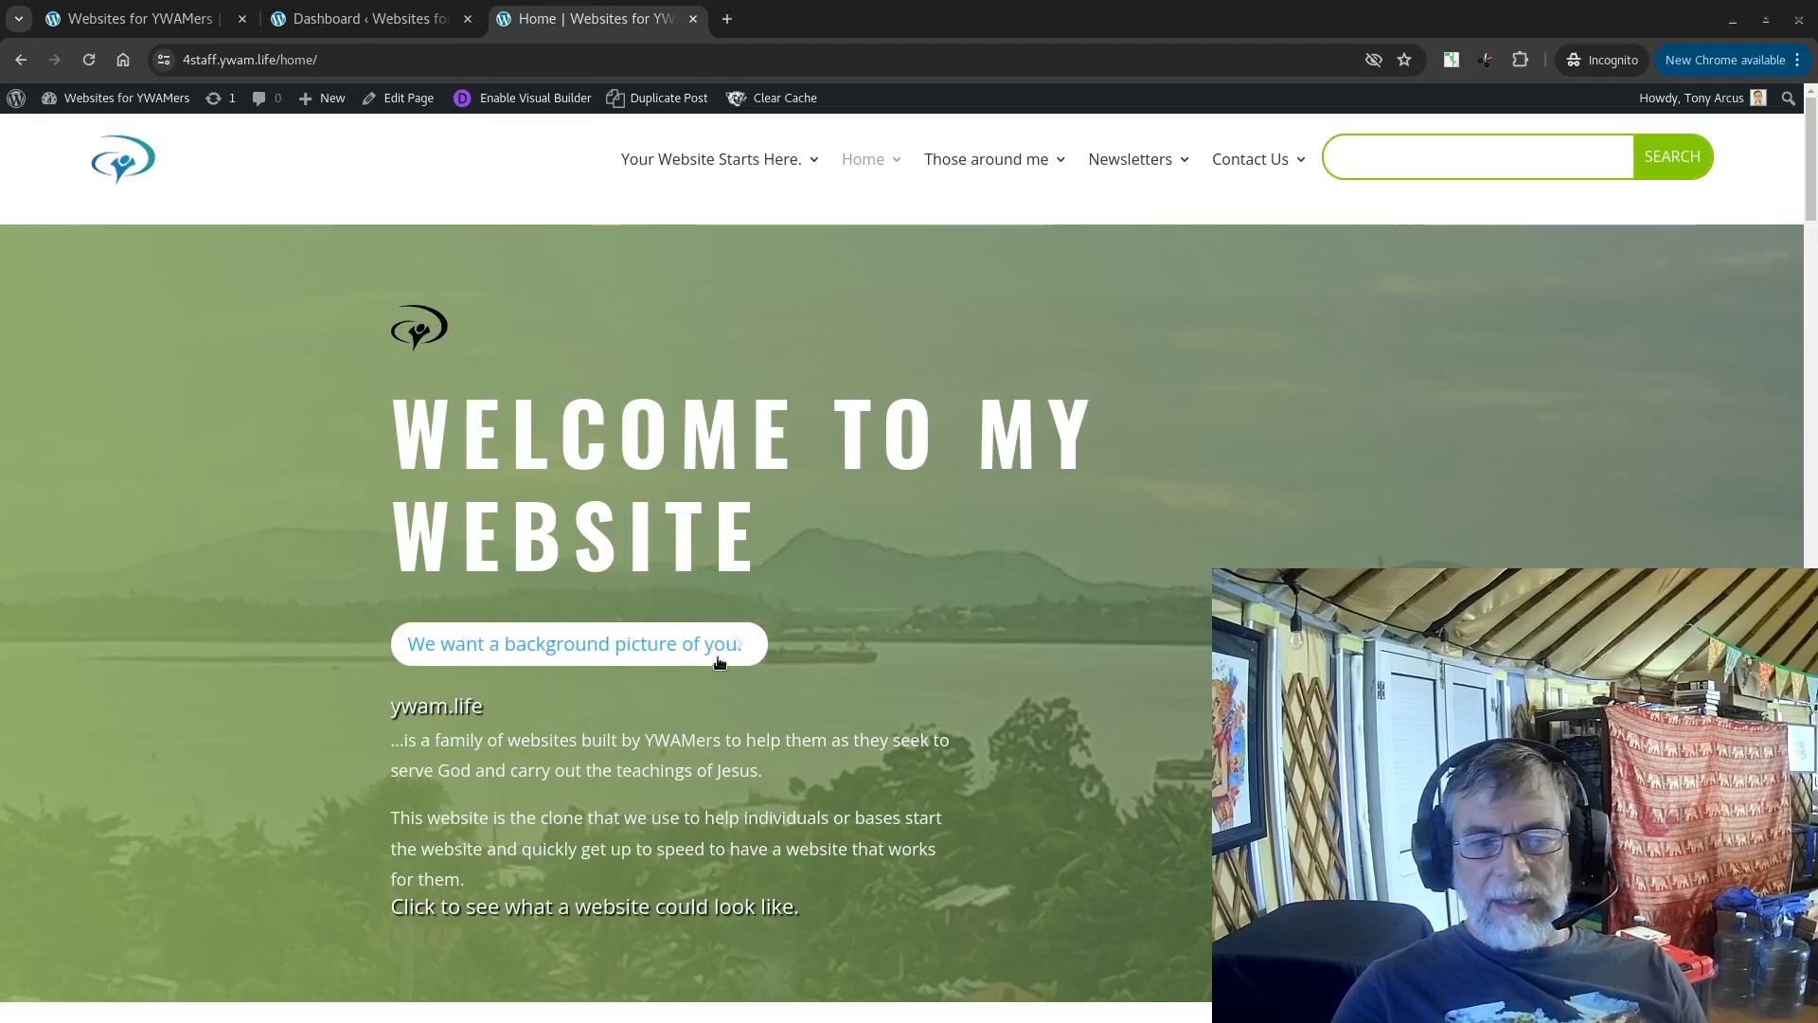
Step: Browse the Home page and cycle through the slider images beside the intro text
scroll(717, 478, down, 4)
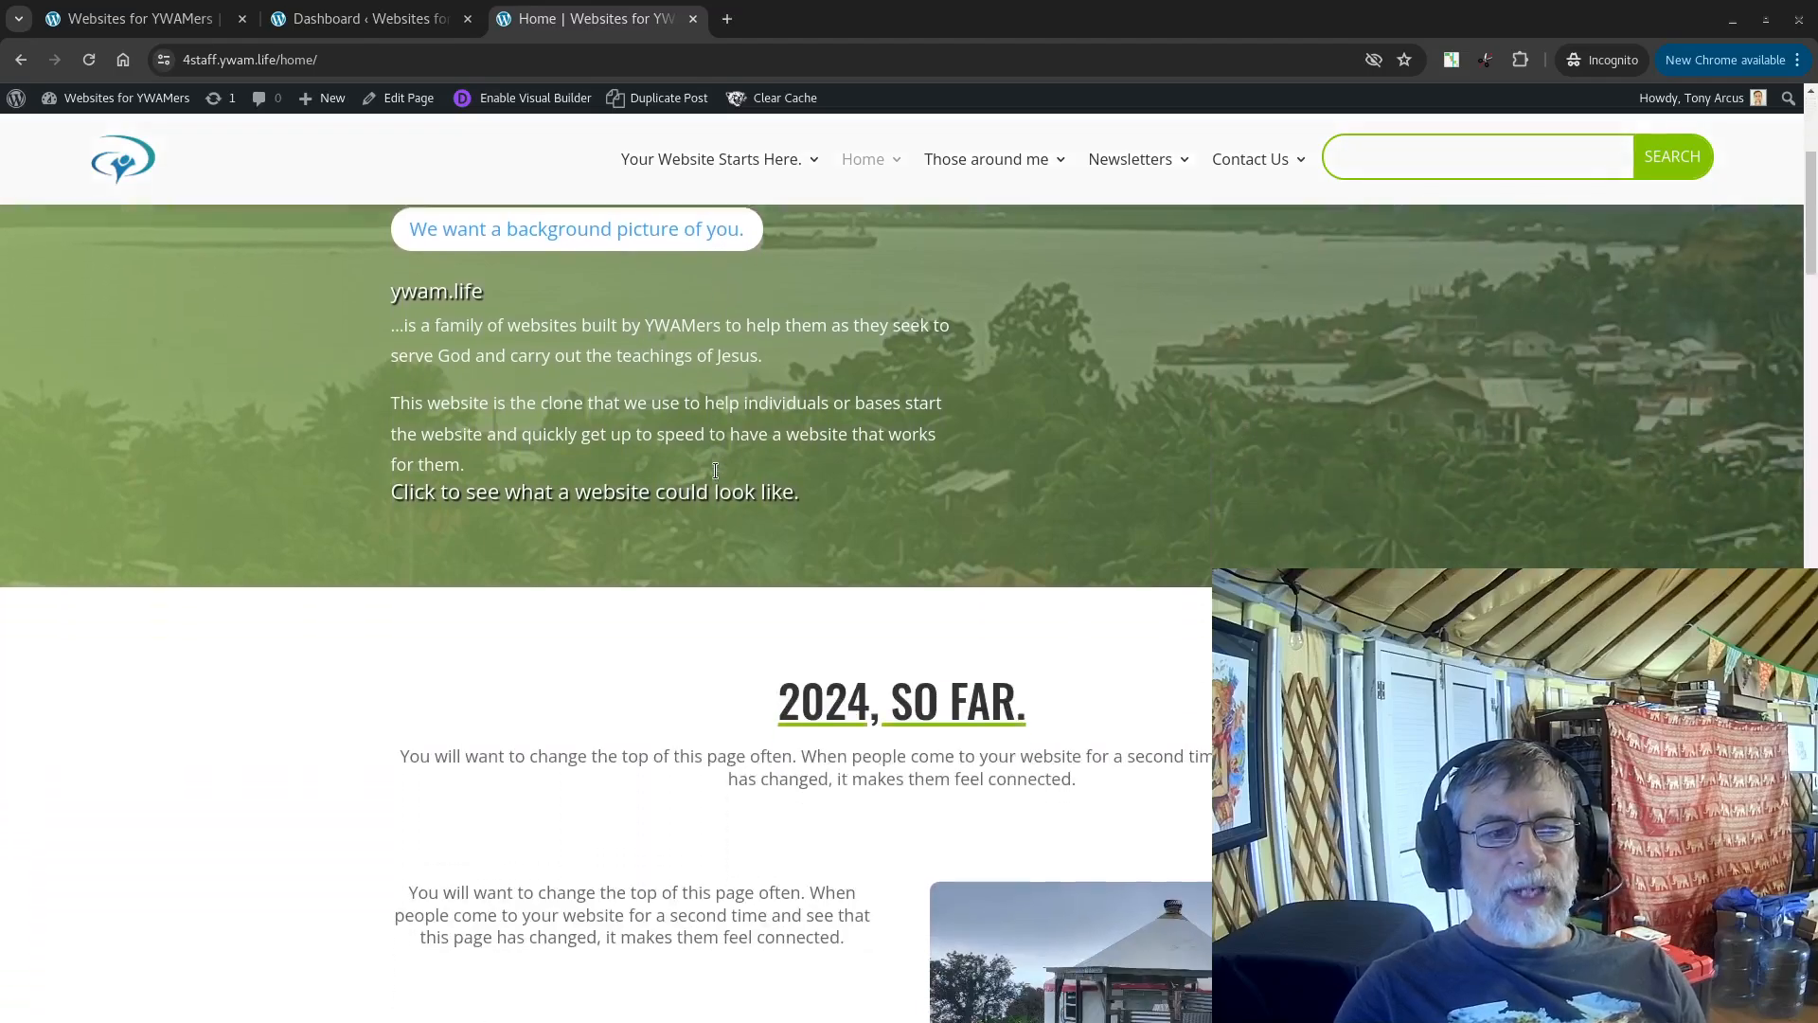
scroll(715, 470, down, 4)
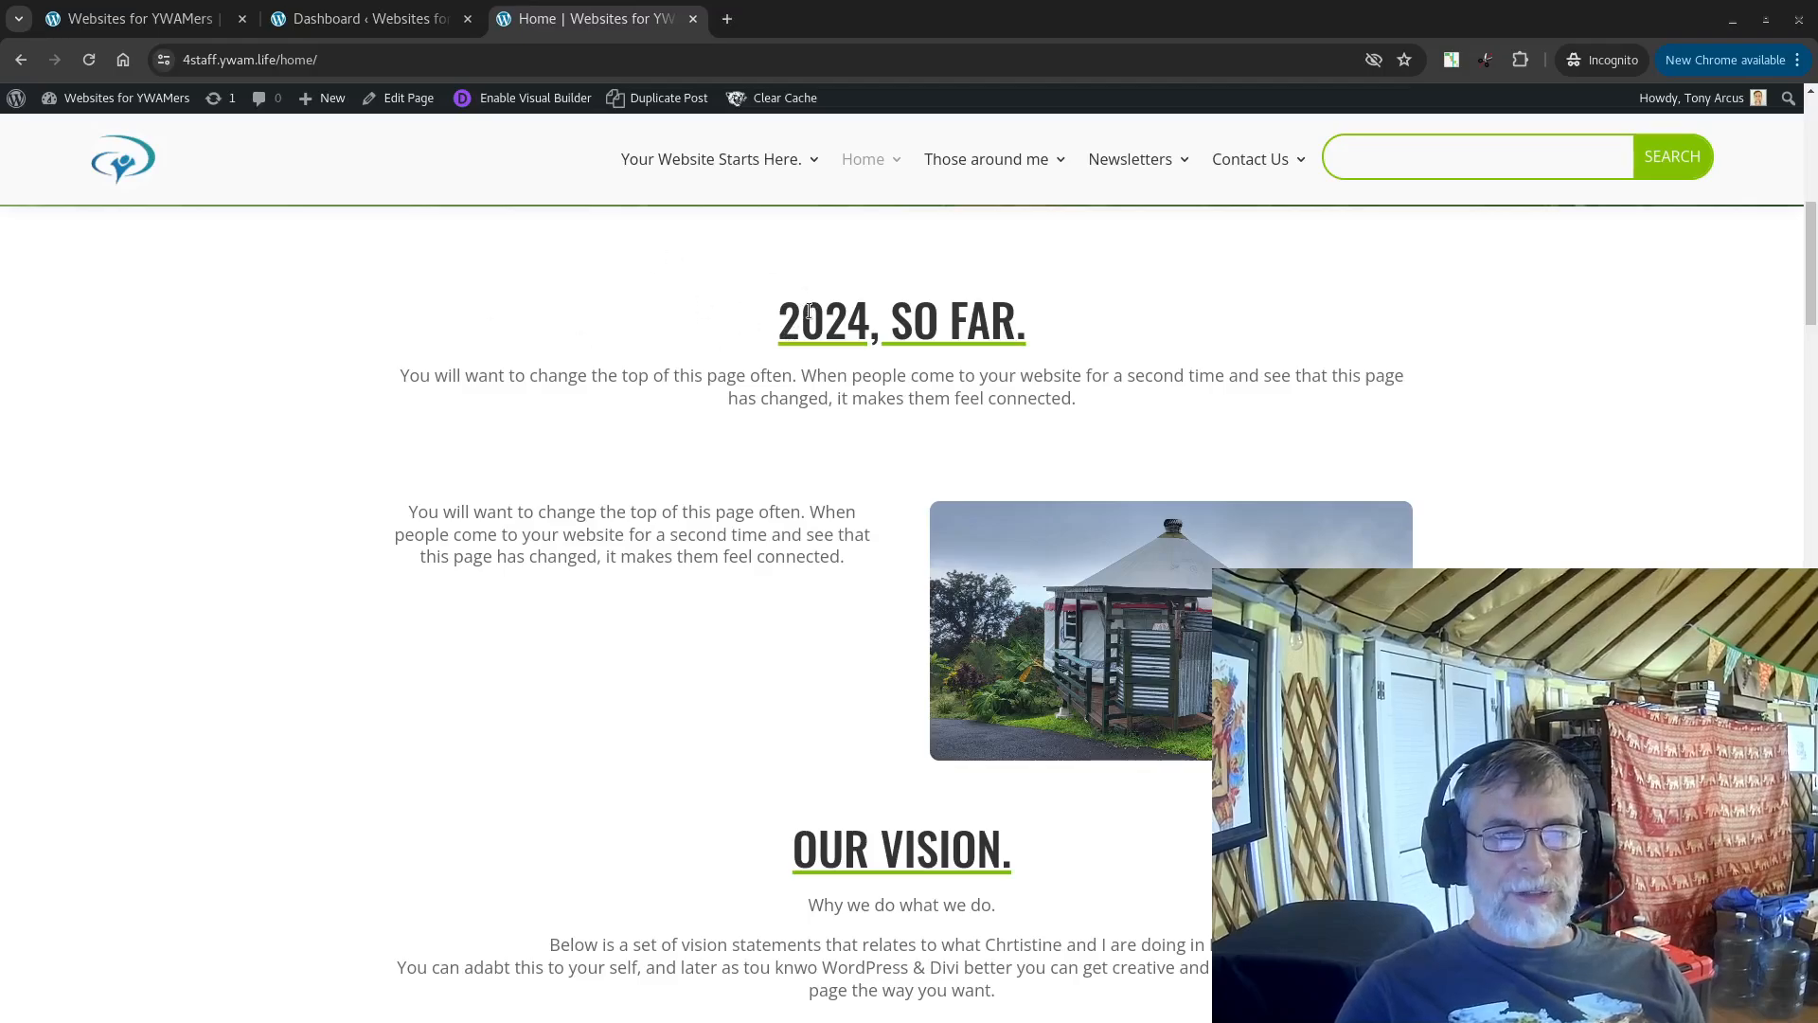
scroll(811, 301, down, 1)
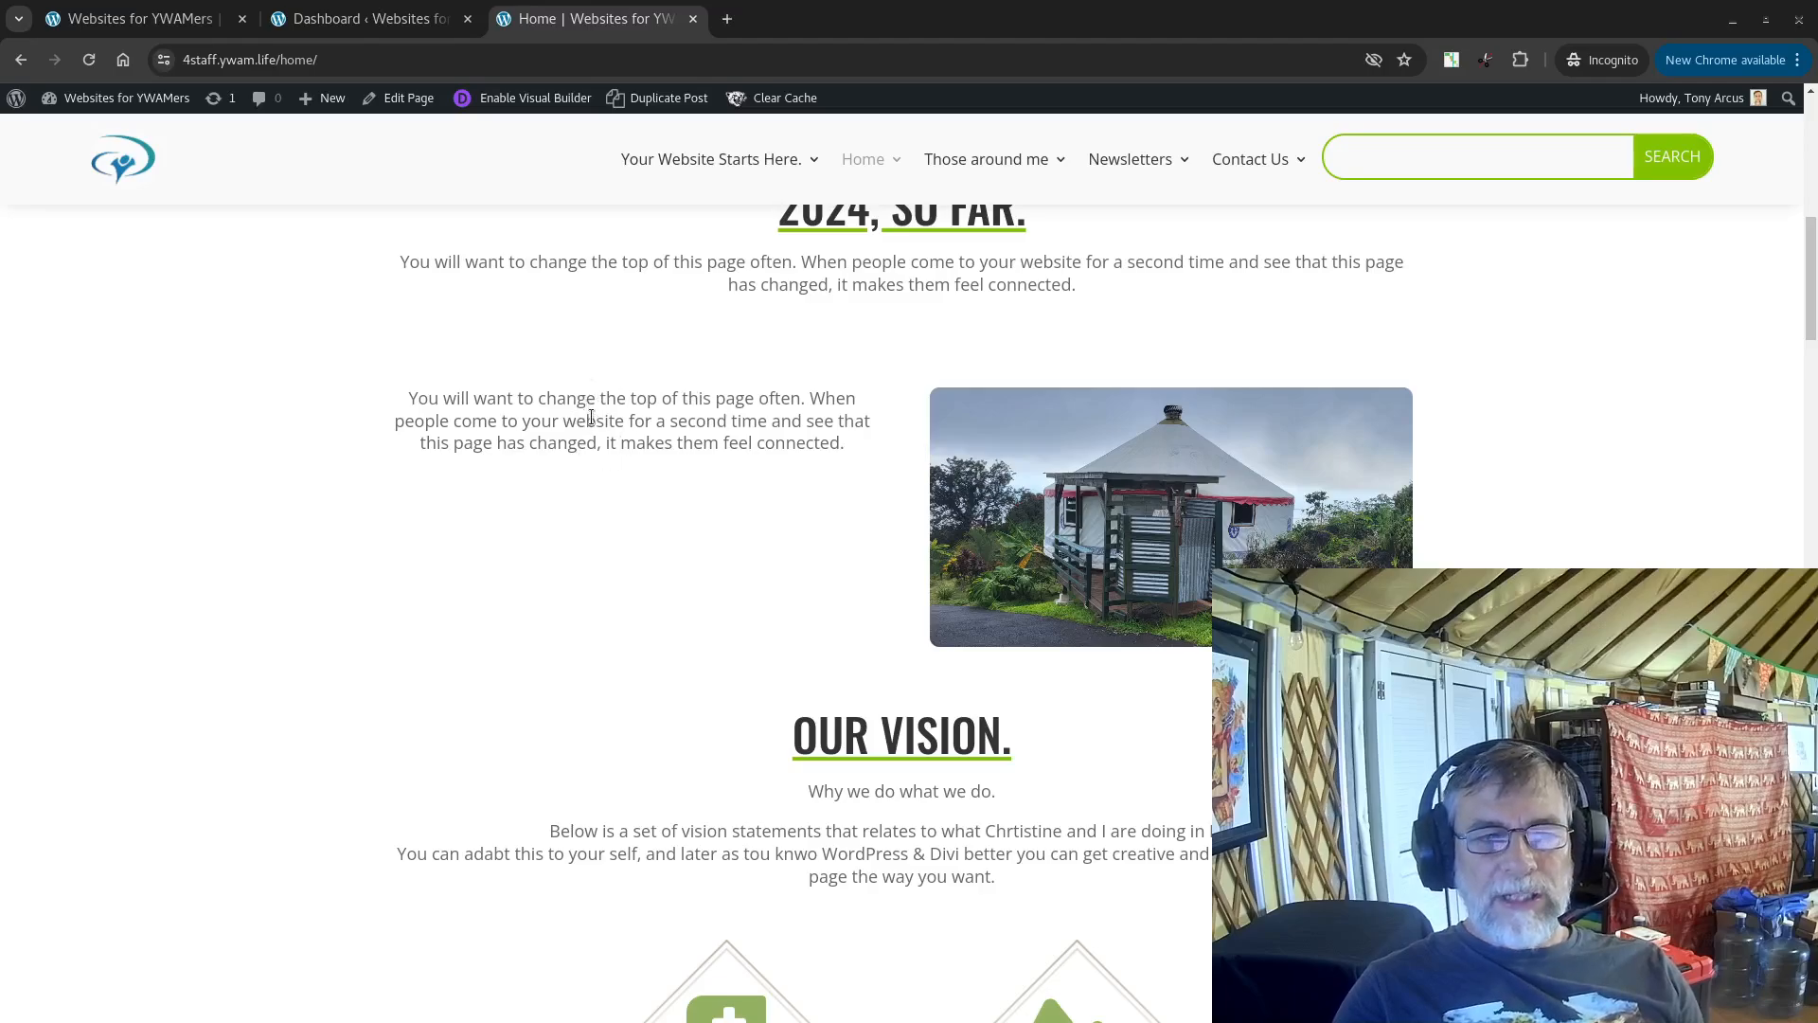
scroll(591, 418, up, 1)
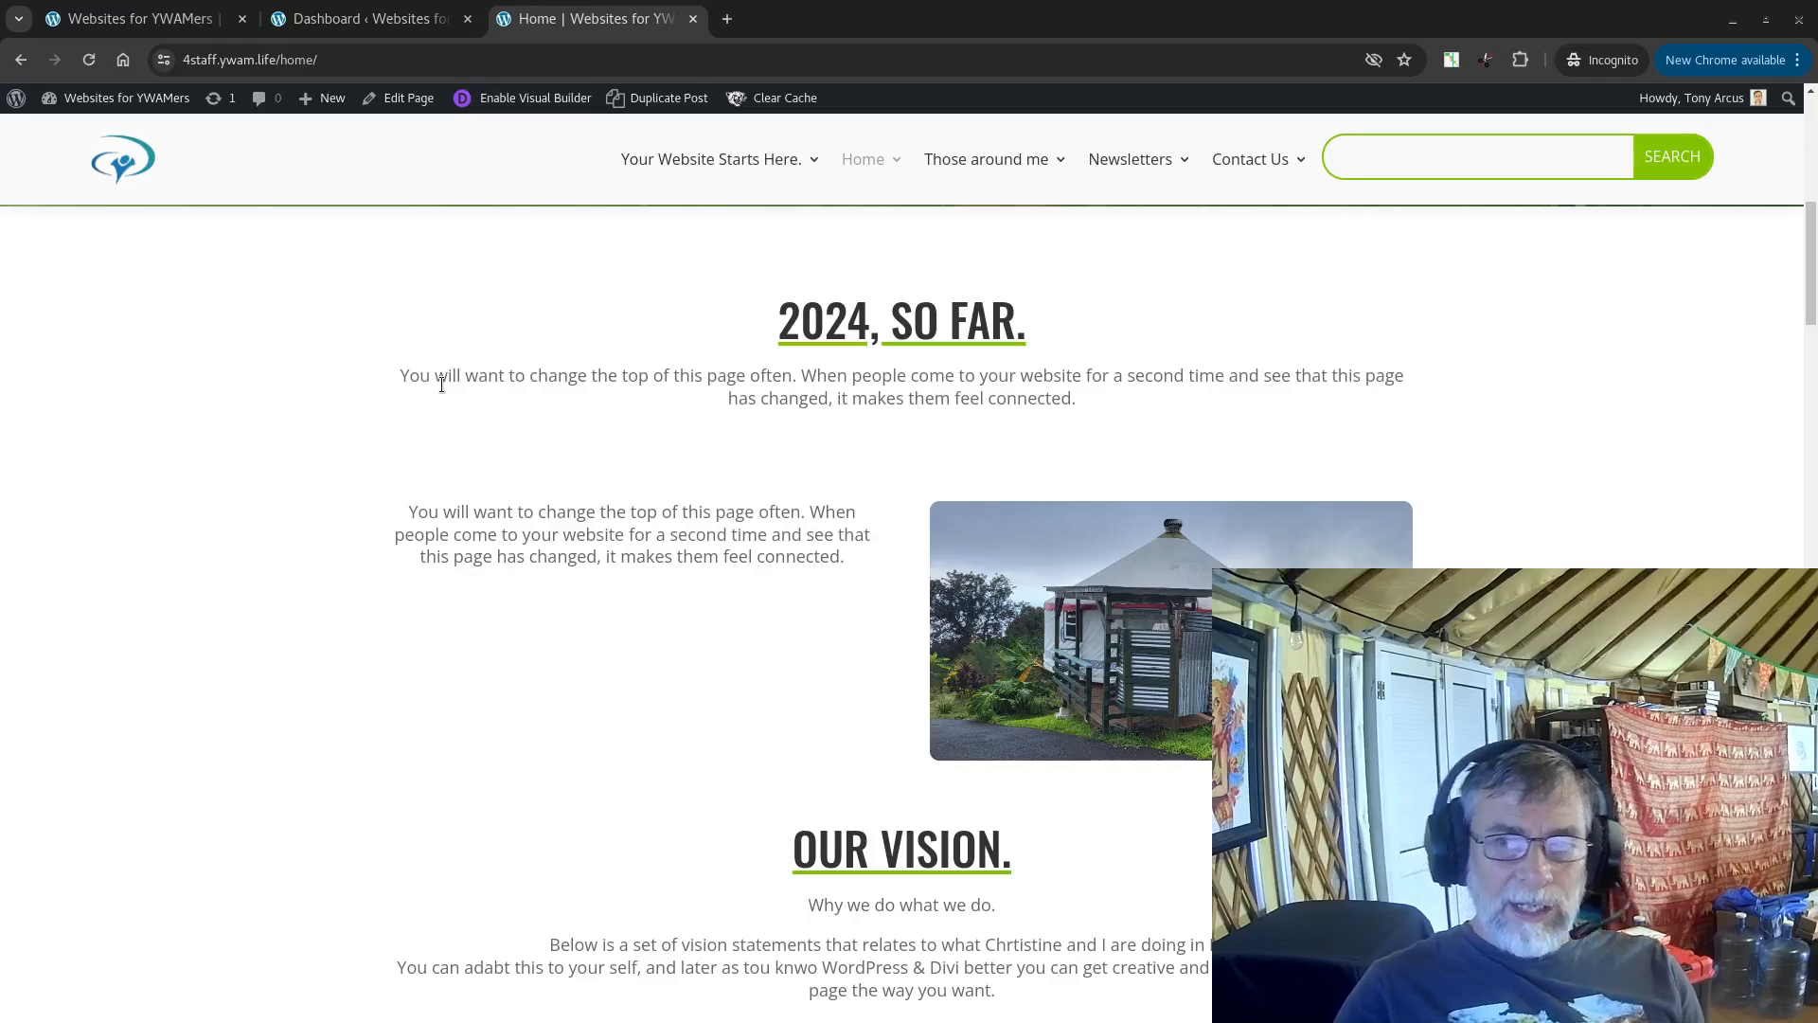
scroll(431, 396, down, 4)
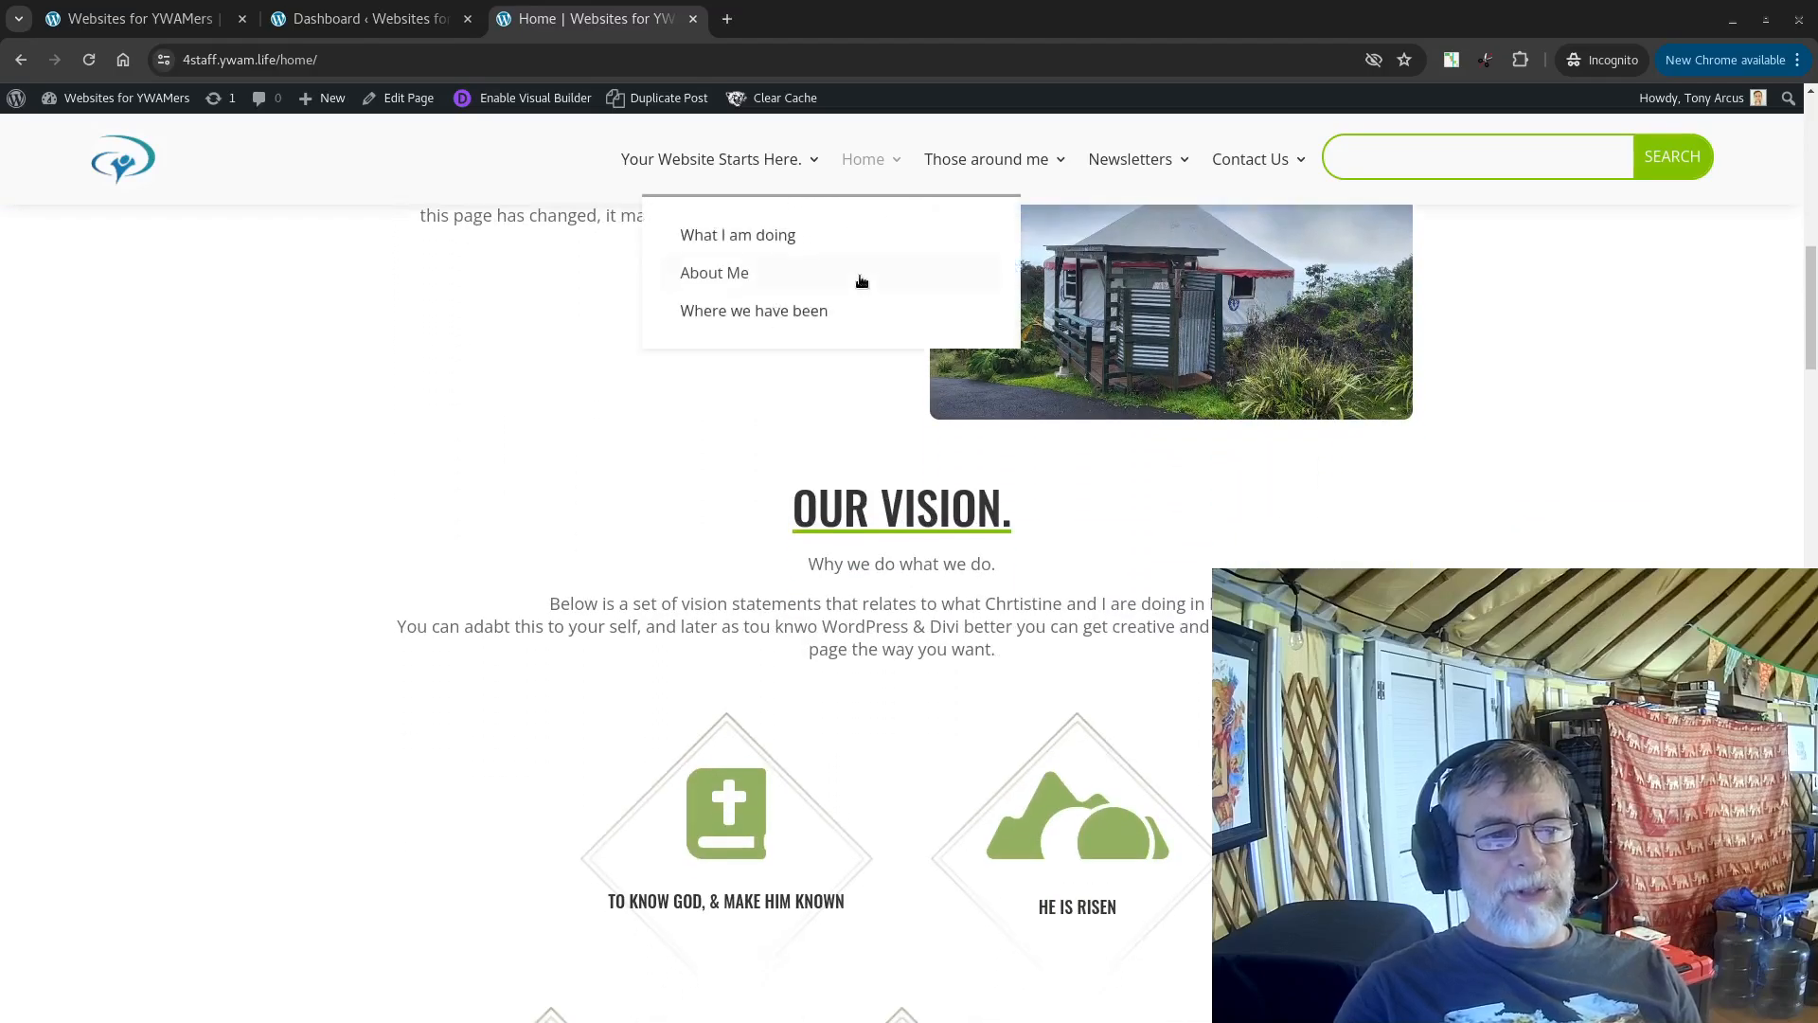
scroll(644, 393, up, 1)
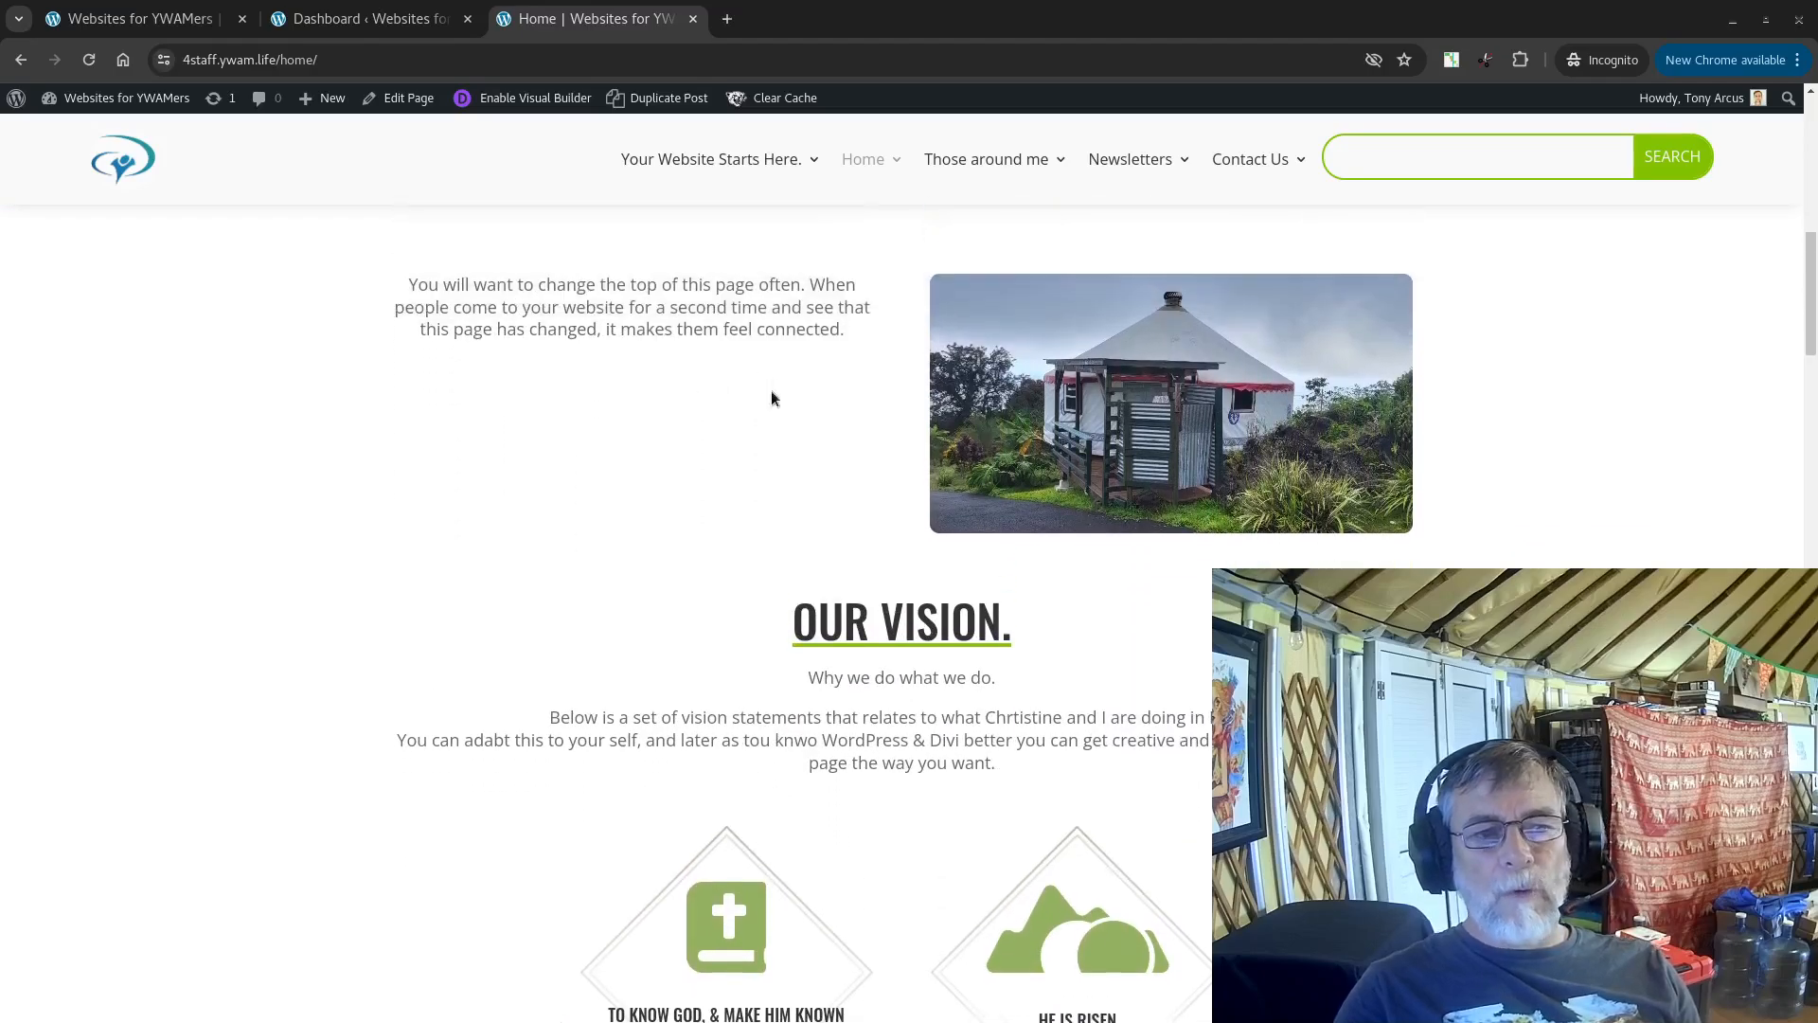
click(1383, 405)
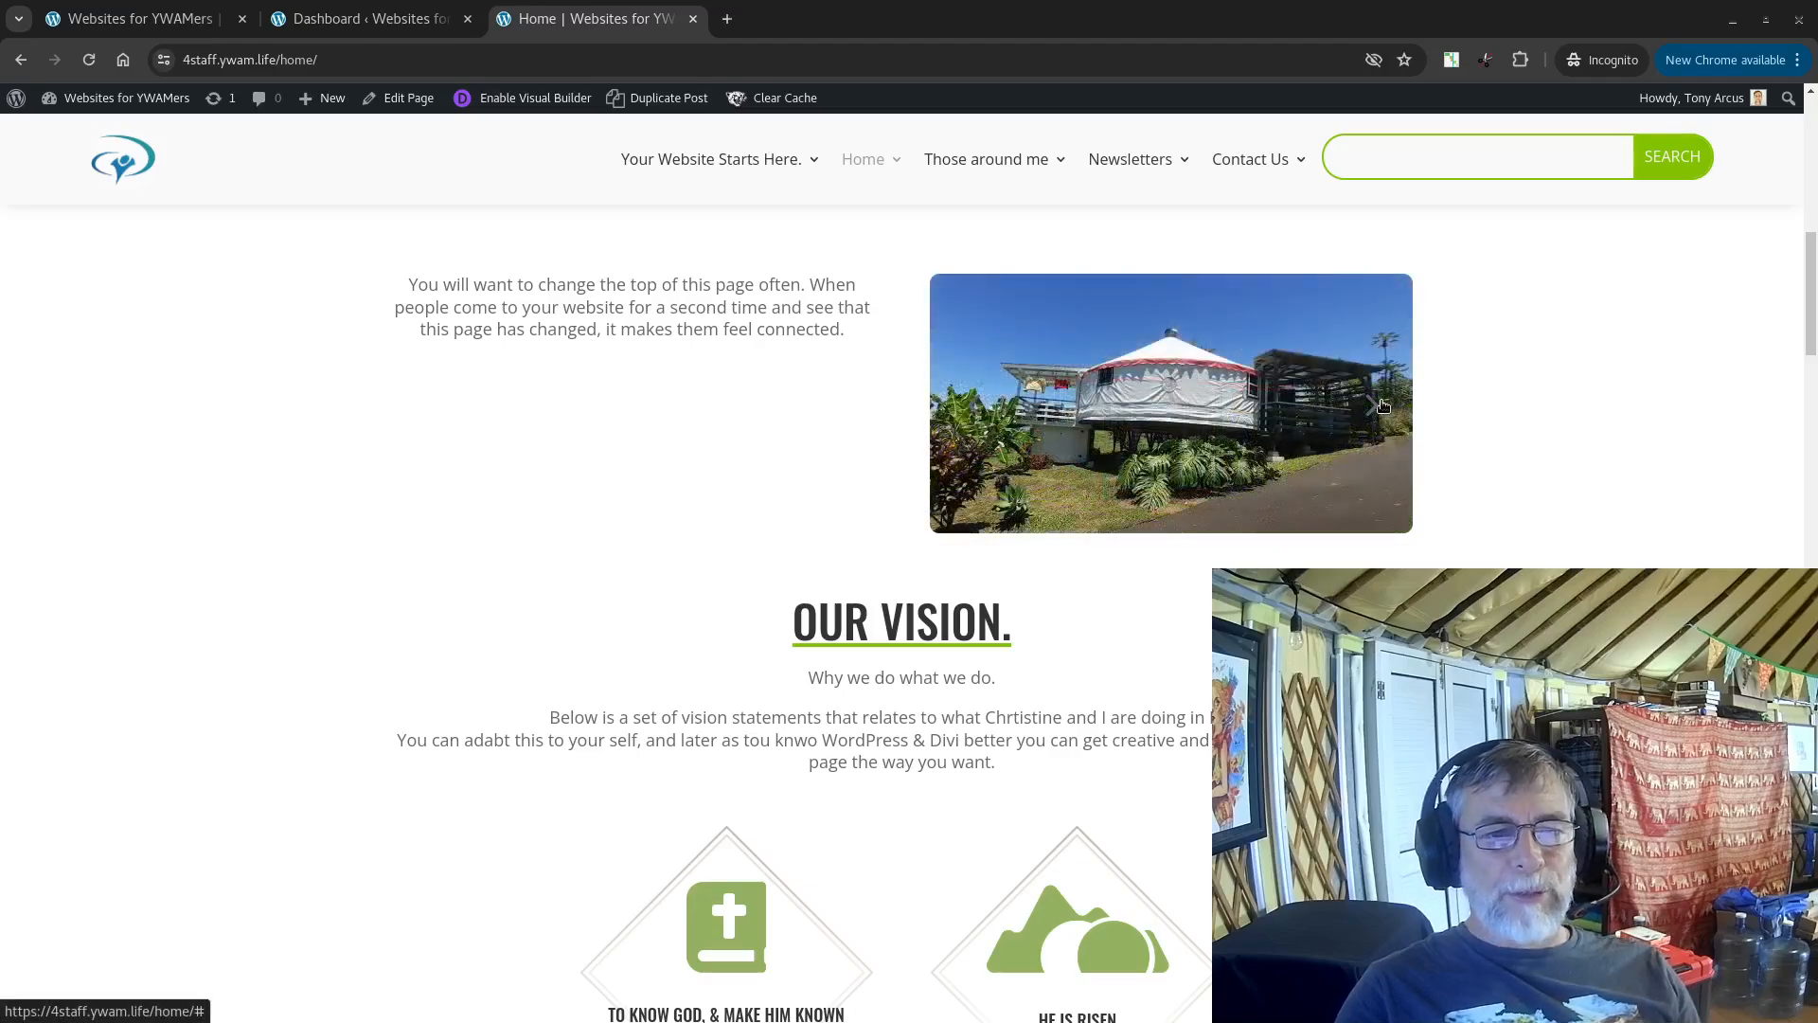
click(1383, 405)
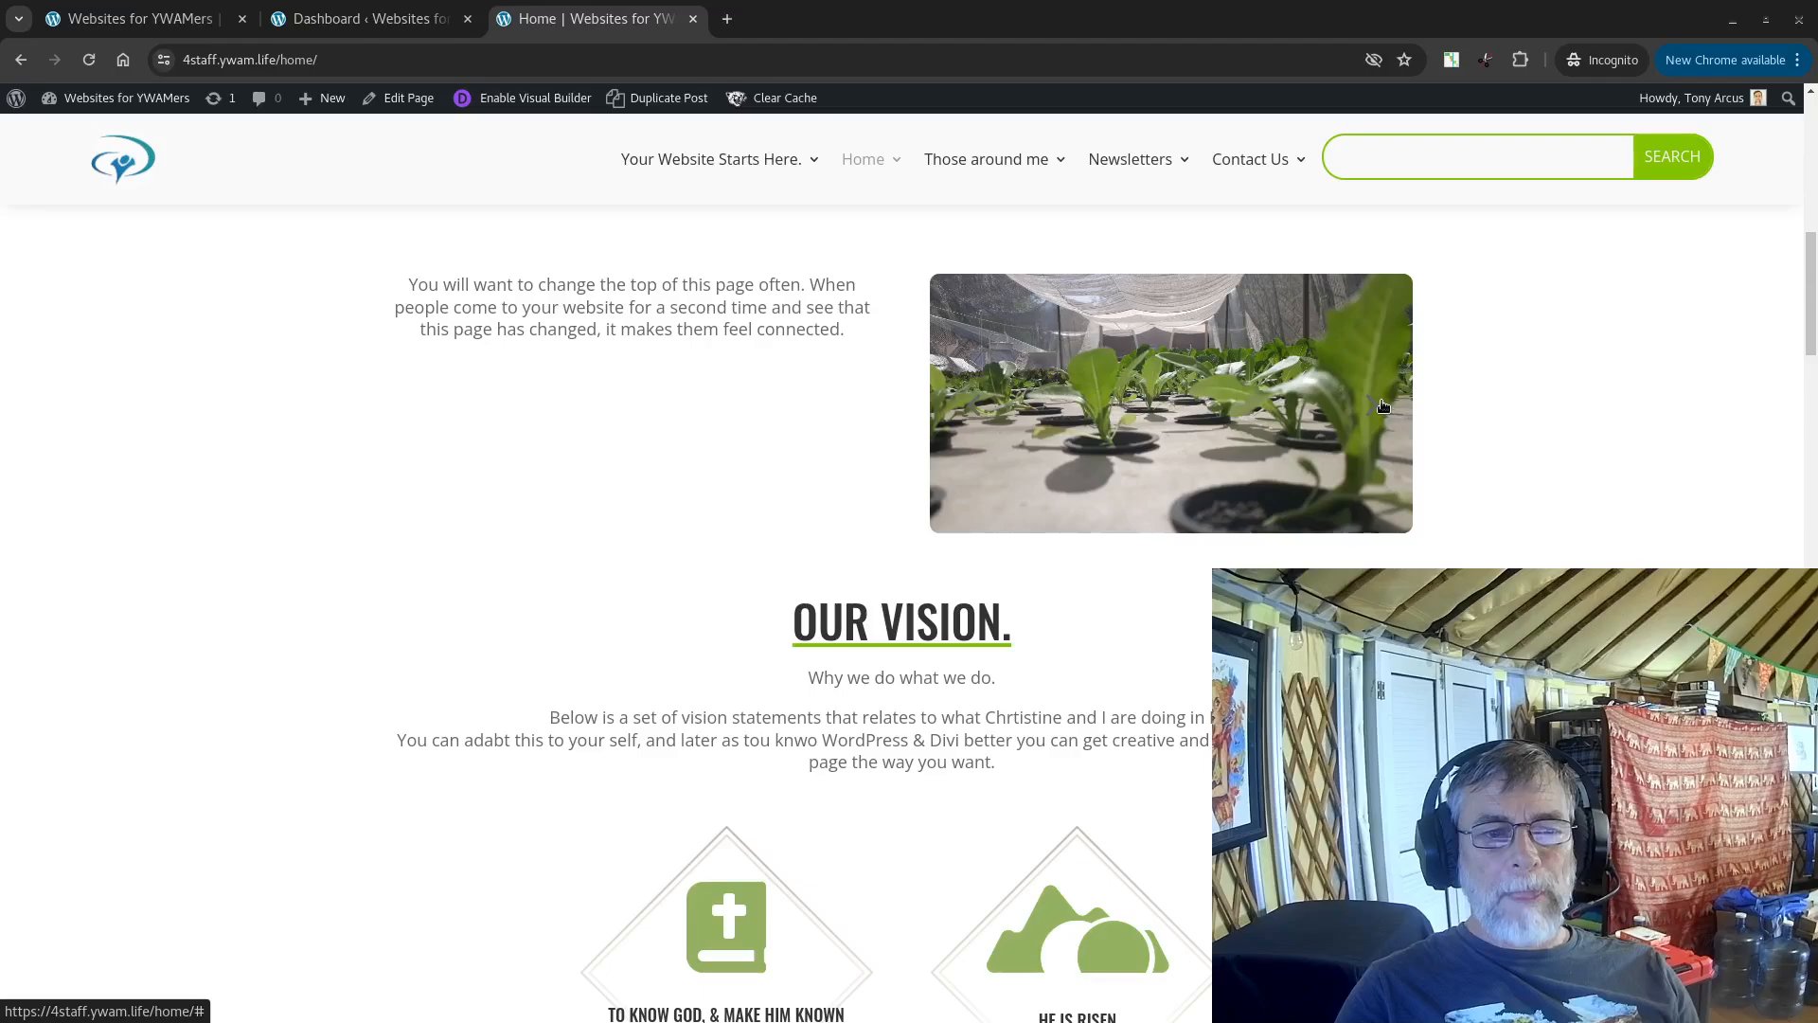
click(1382, 405)
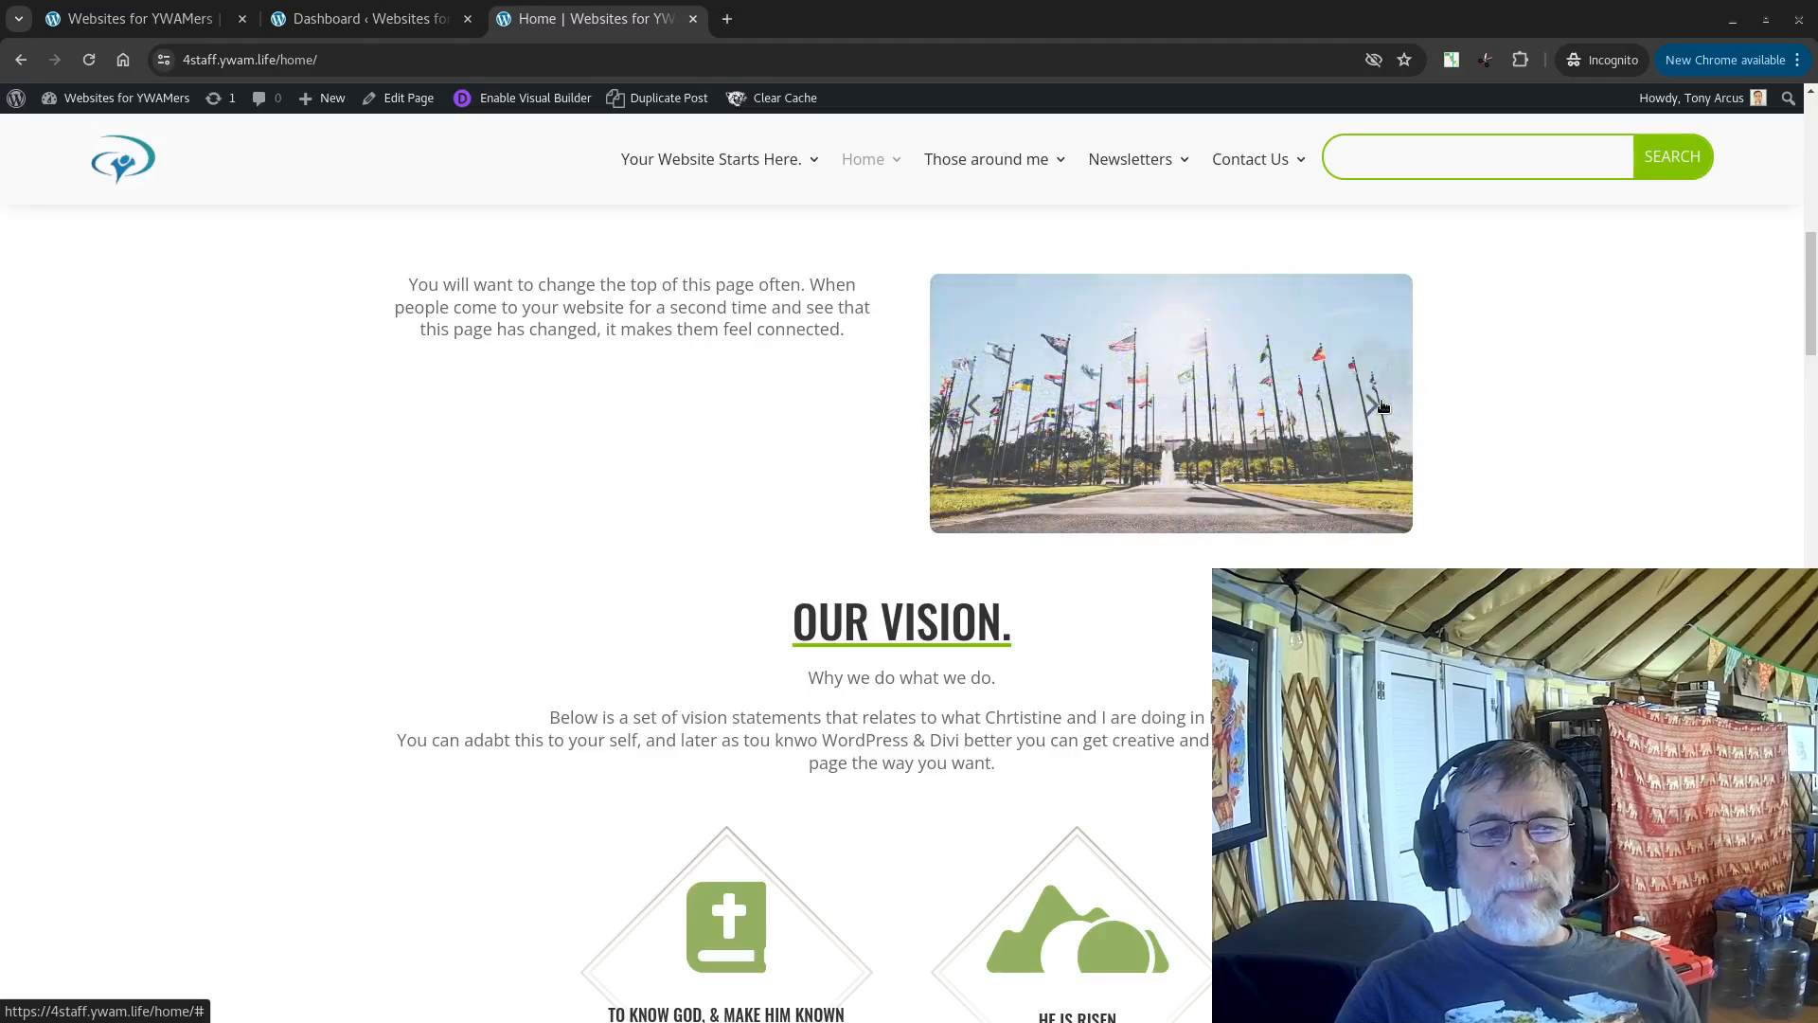
click(1383, 405)
click(1382, 406)
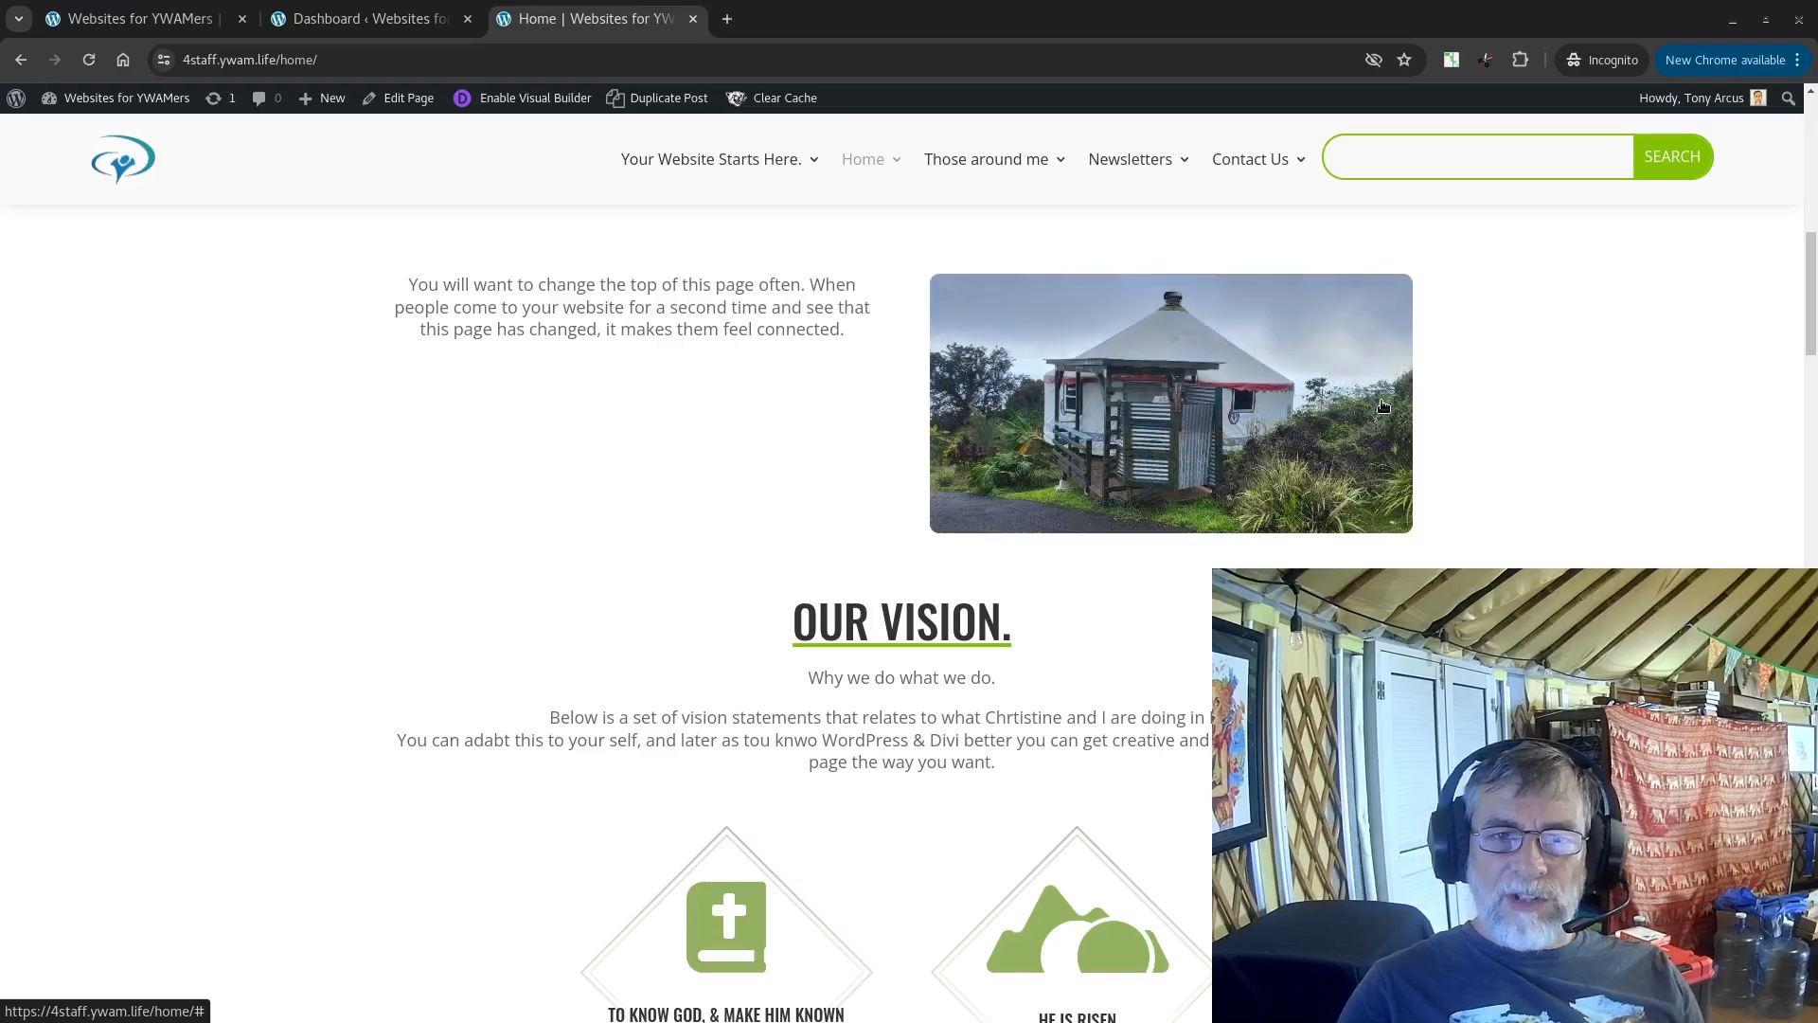
click(1383, 405)
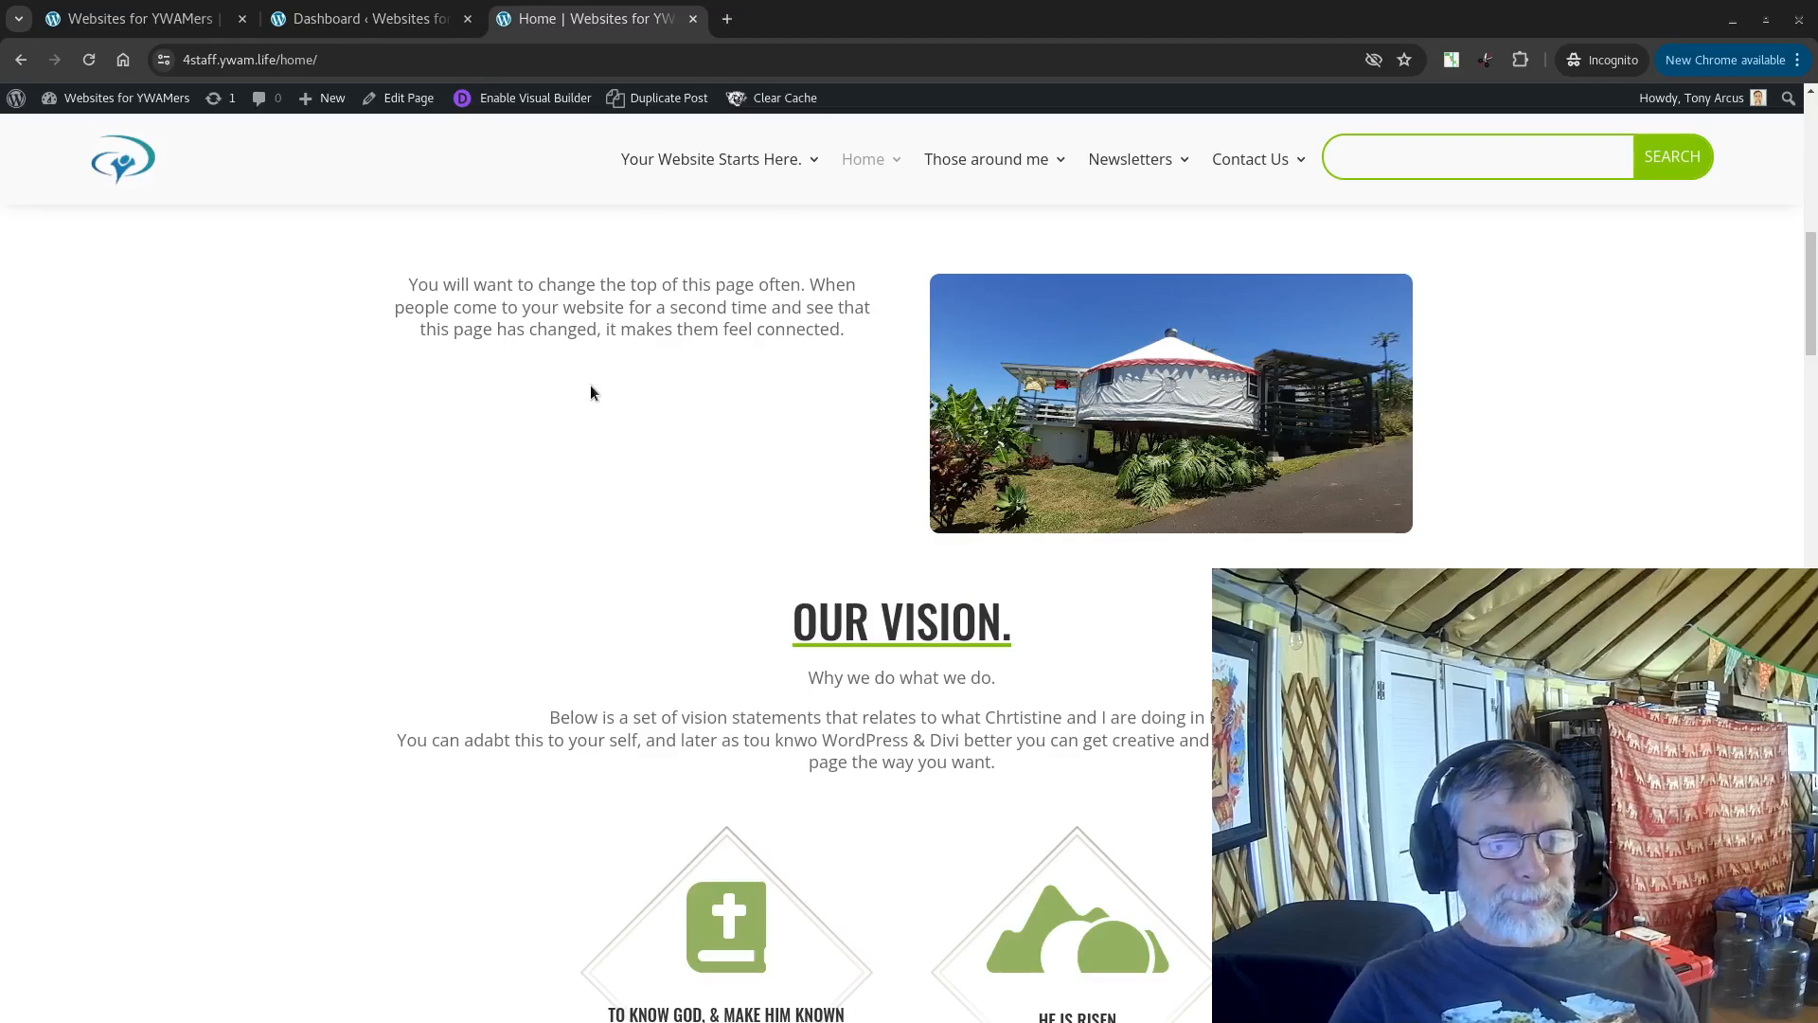
Step: Review the Our Vision section and the embedded vision worksheet, hiding the worksheet's outline
scroll(596, 389, down, 3)
drag(790, 392, 1030, 393)
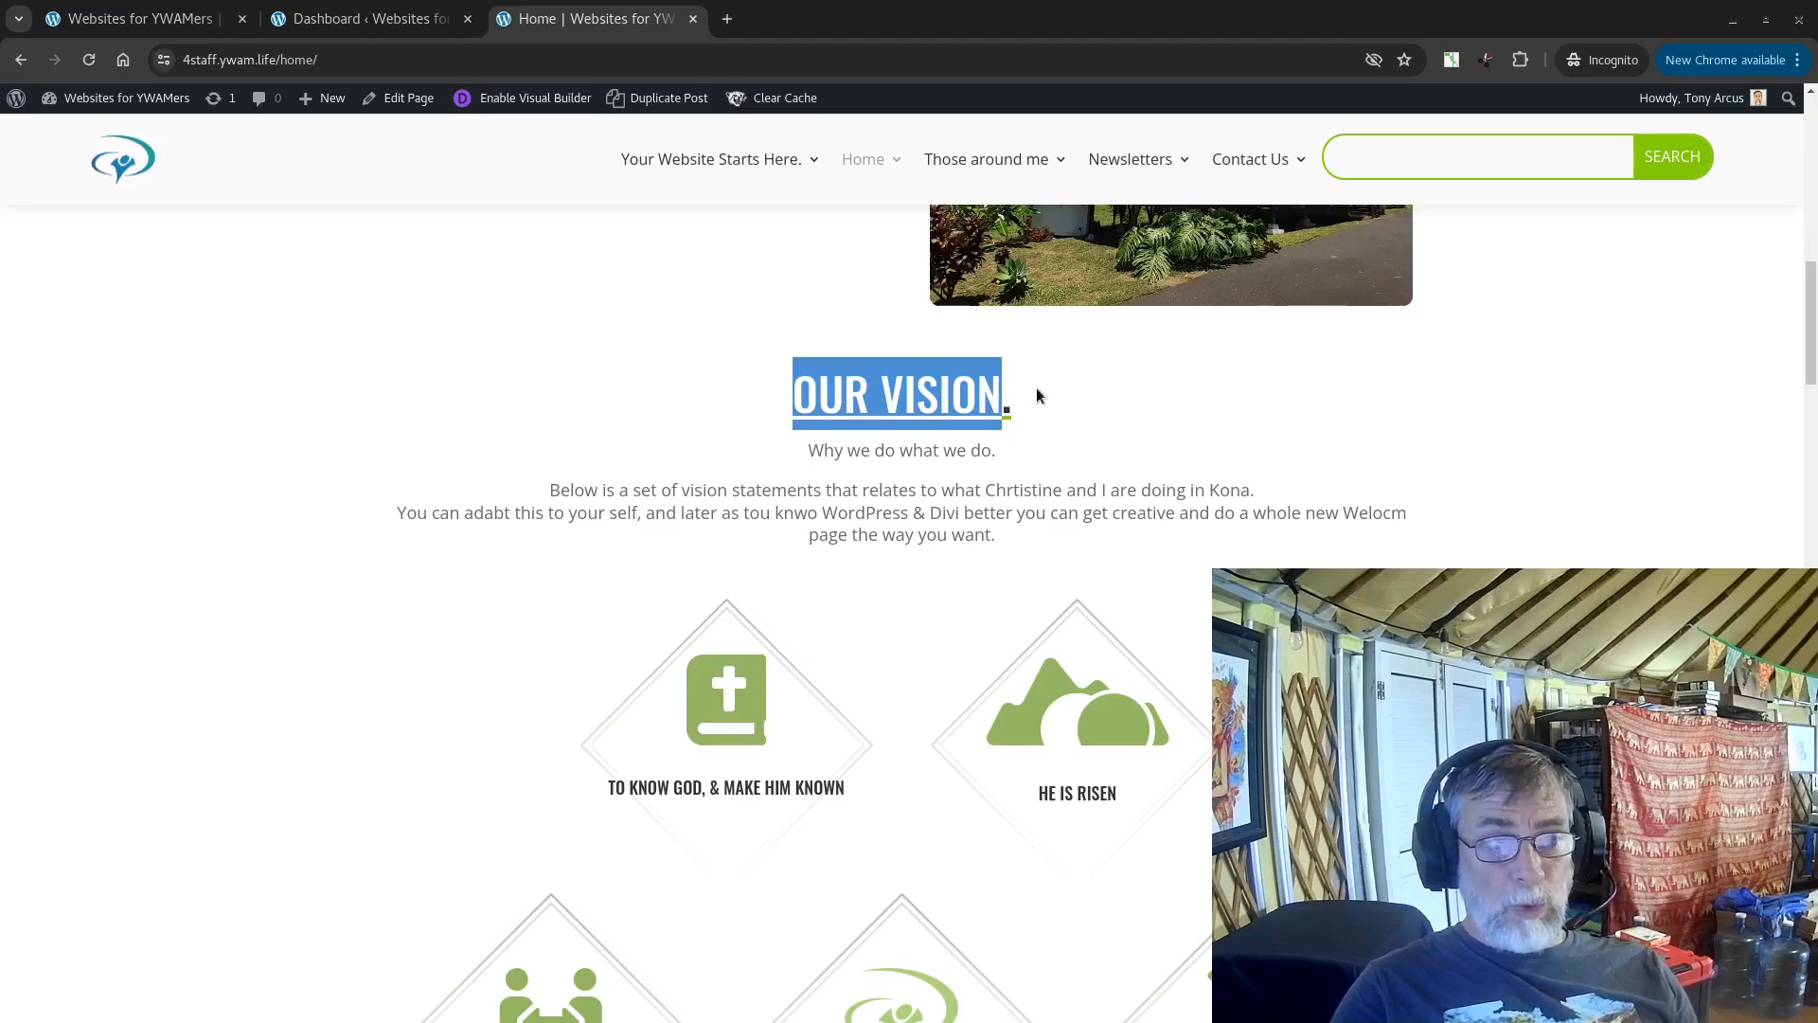
scroll(1036, 395, down, 4)
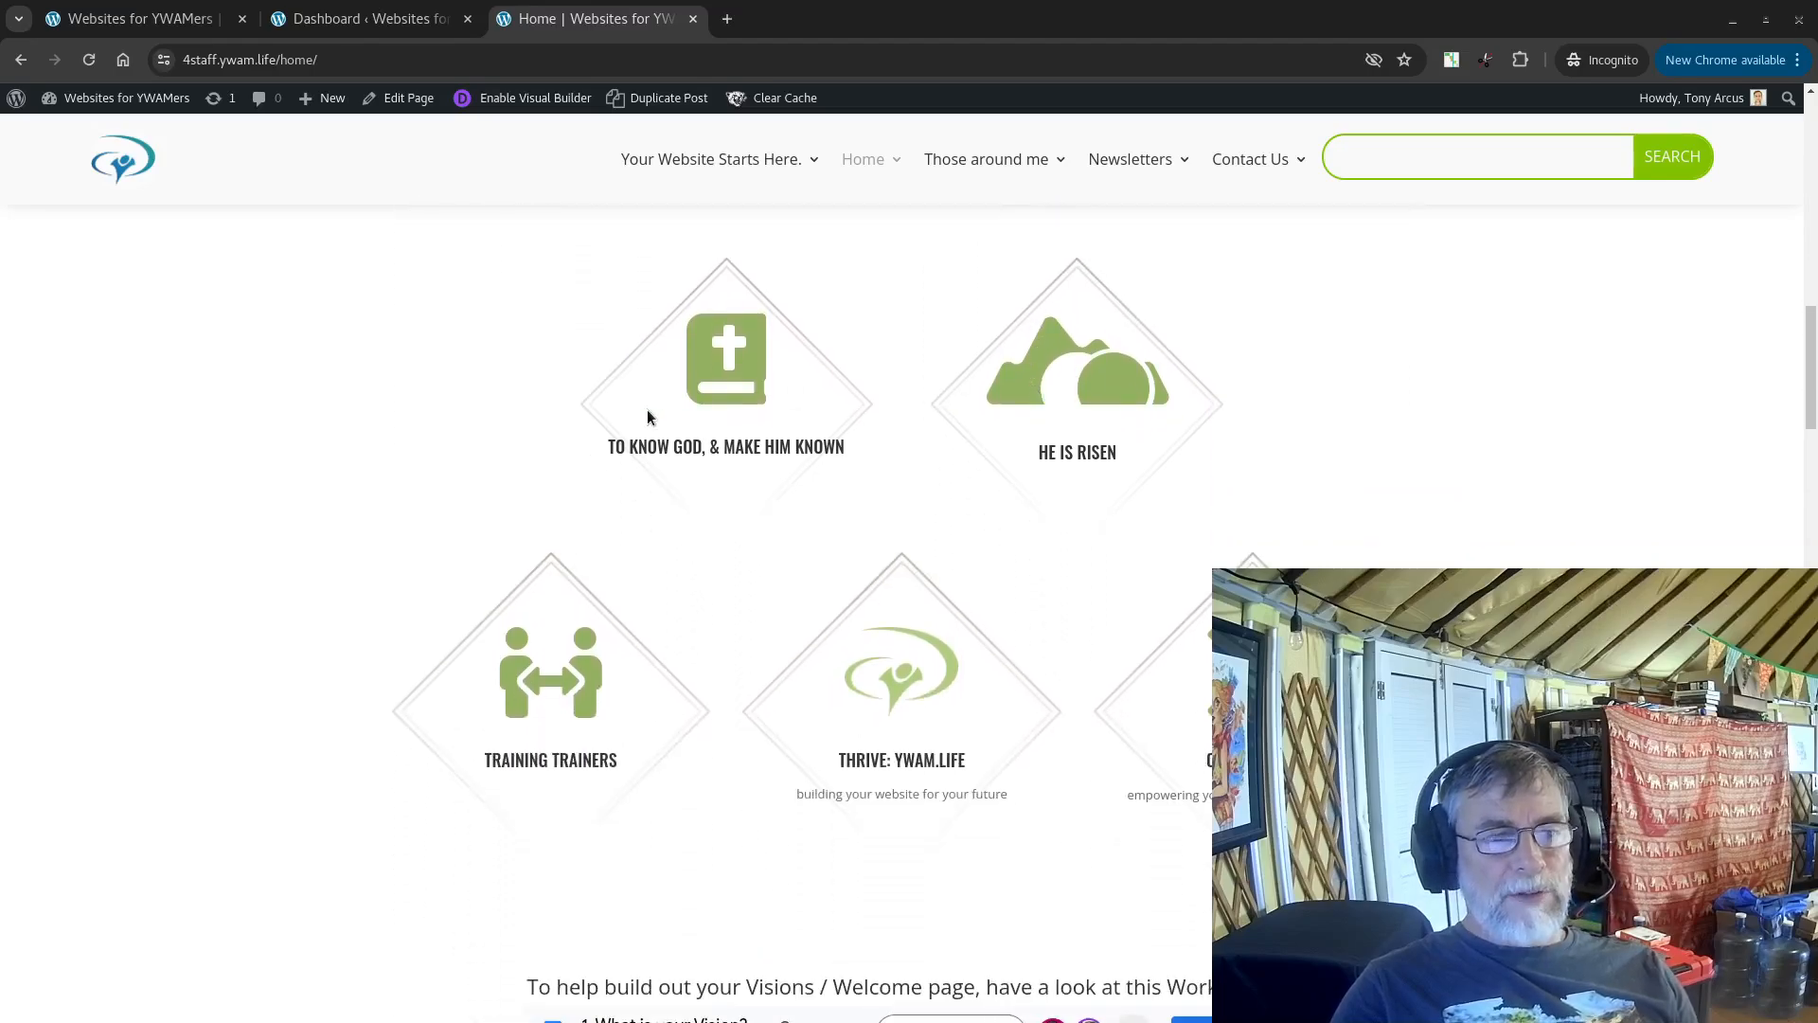
scroll(907, 445, down, 3)
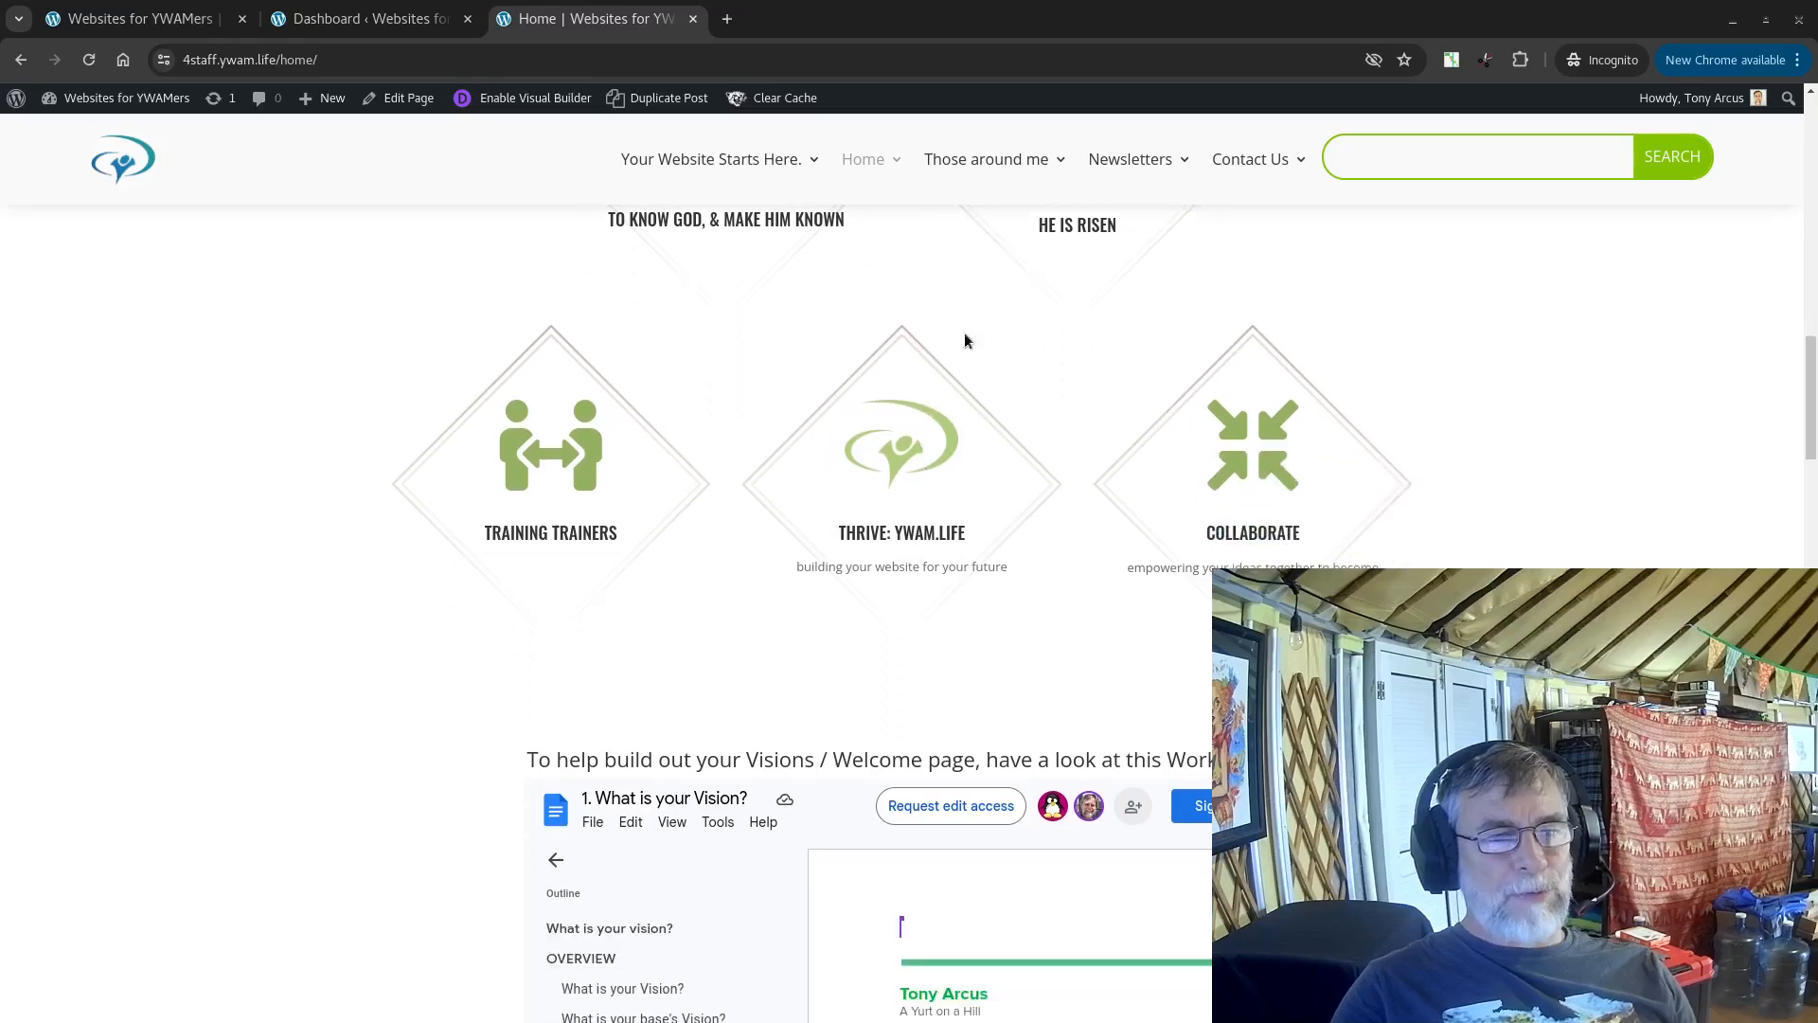
scroll(909, 454, down, 4)
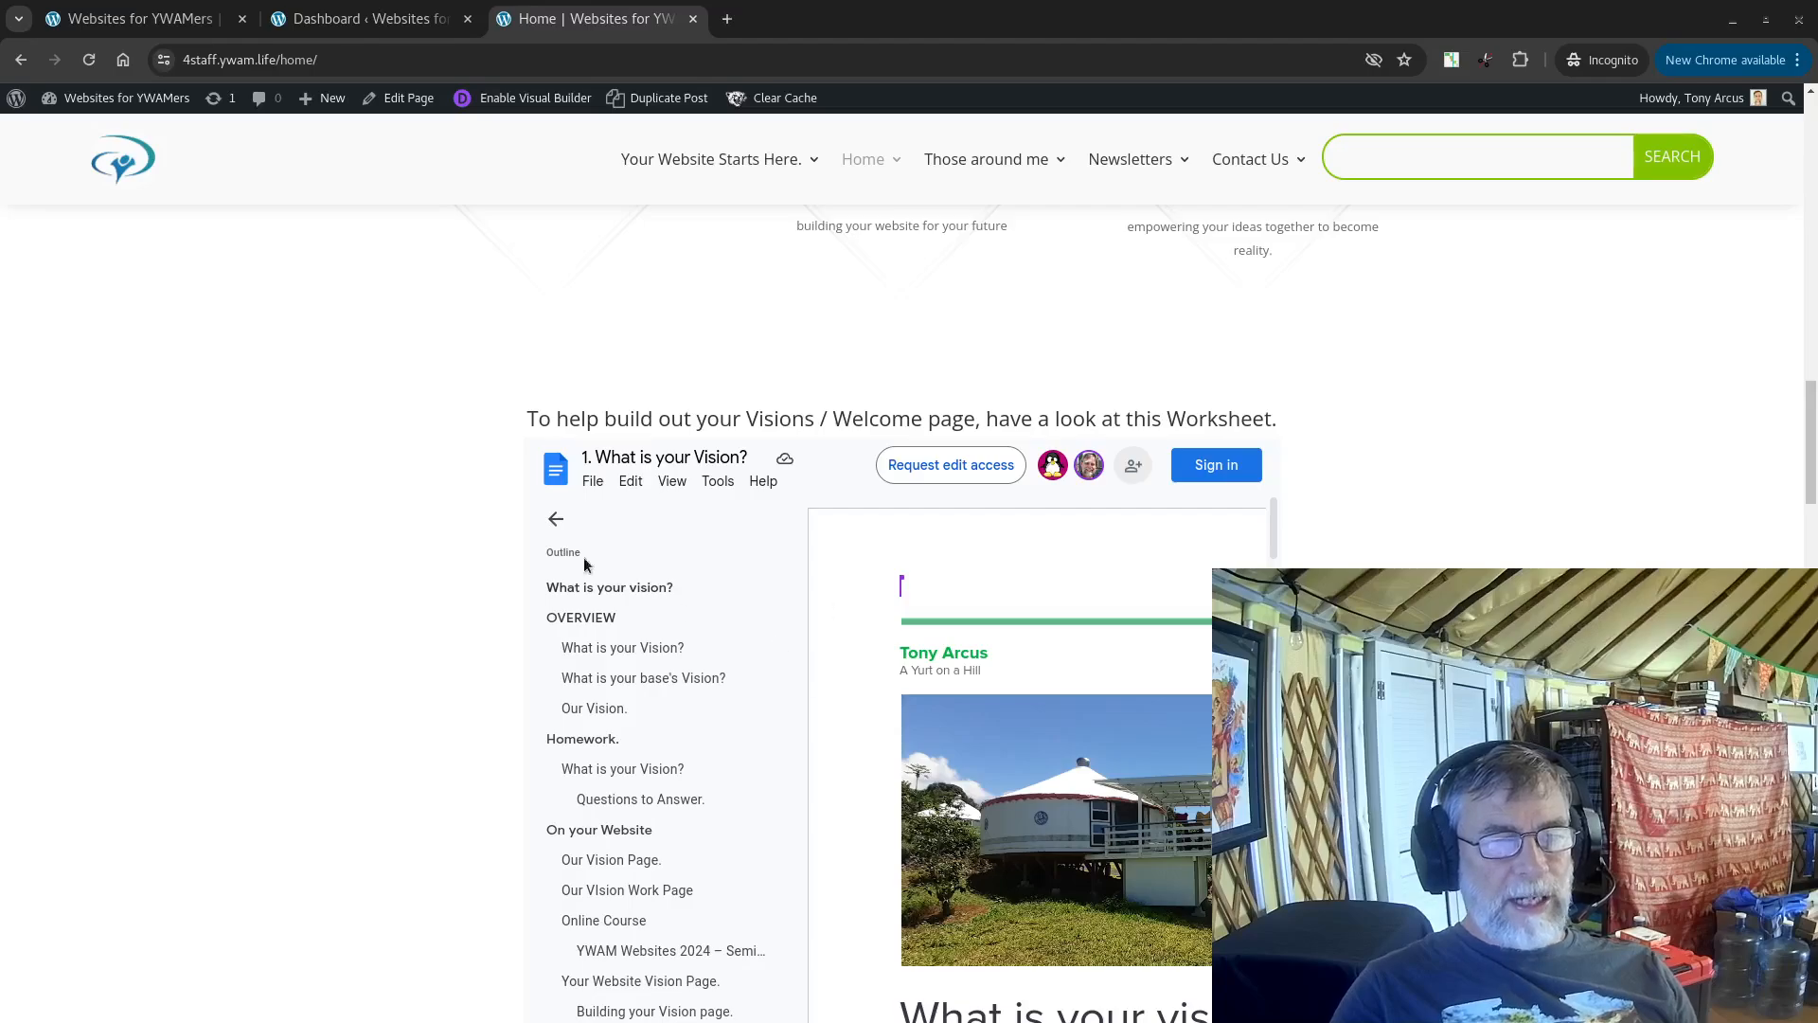
click(555, 519)
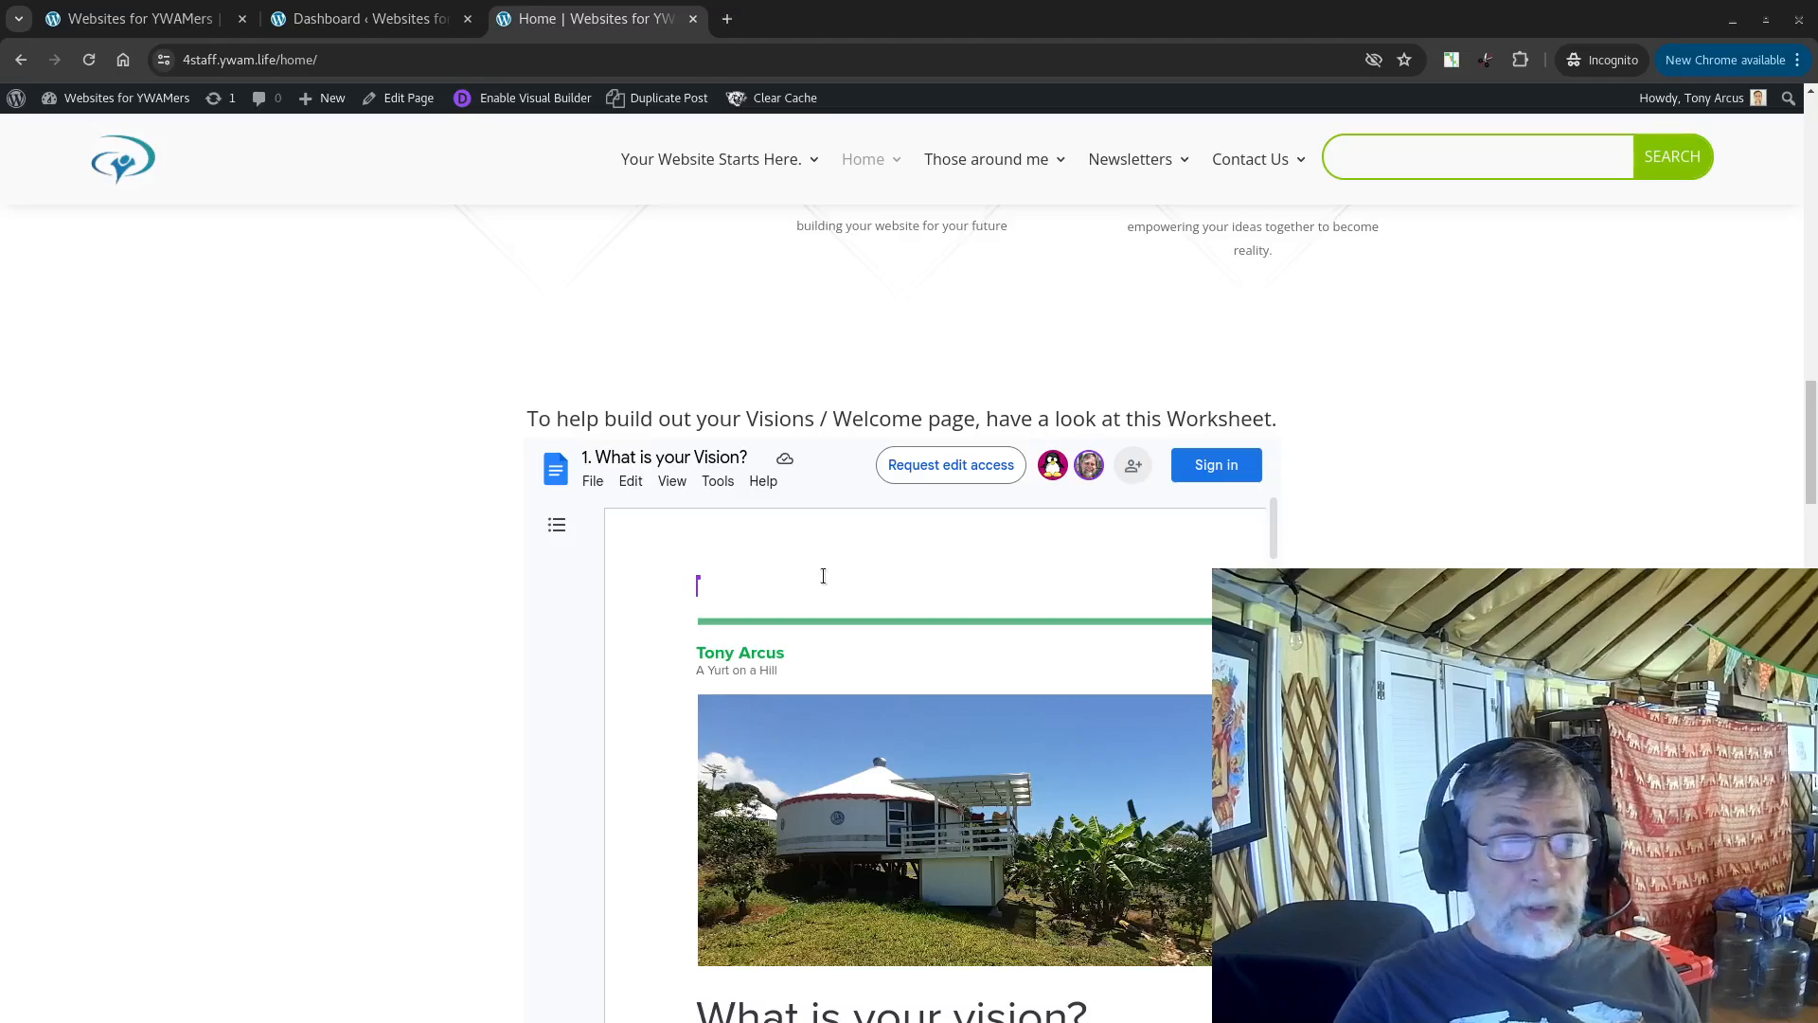
scroll(369, 523, down, 10)
scroll(369, 519, down, 8)
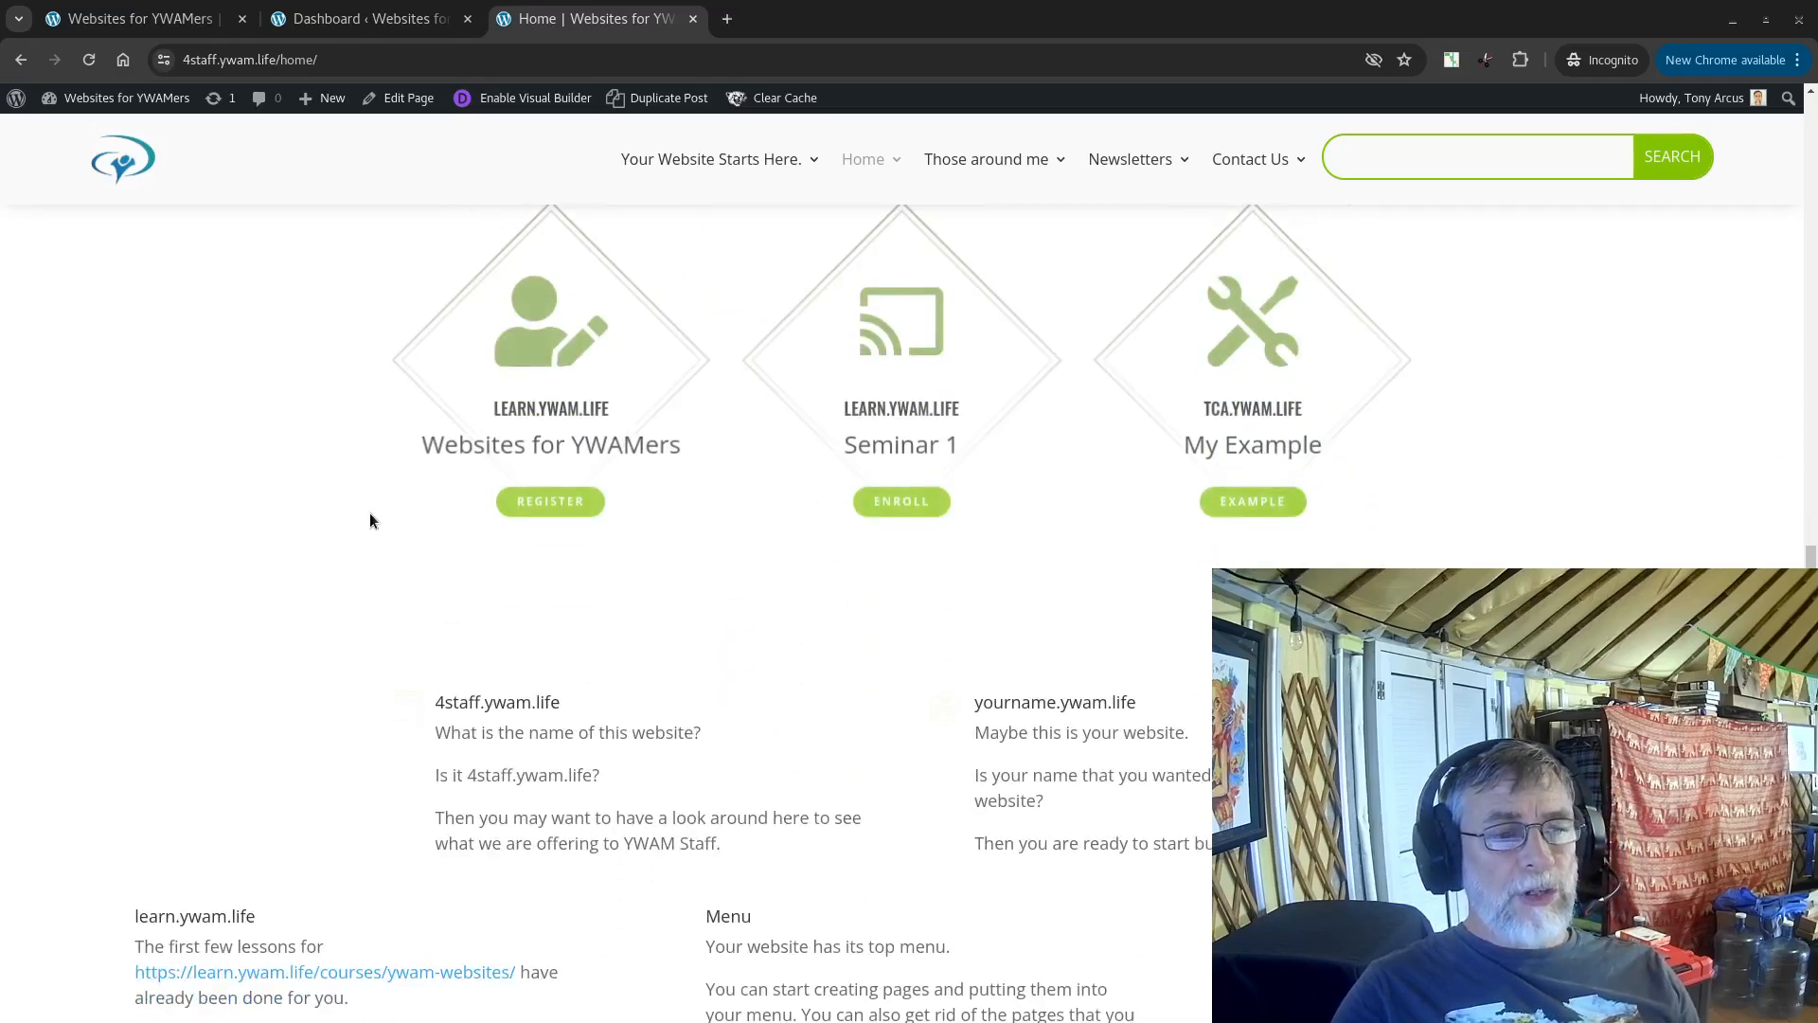
scroll(370, 516, up, 9)
scroll(343, 491, up, 10)
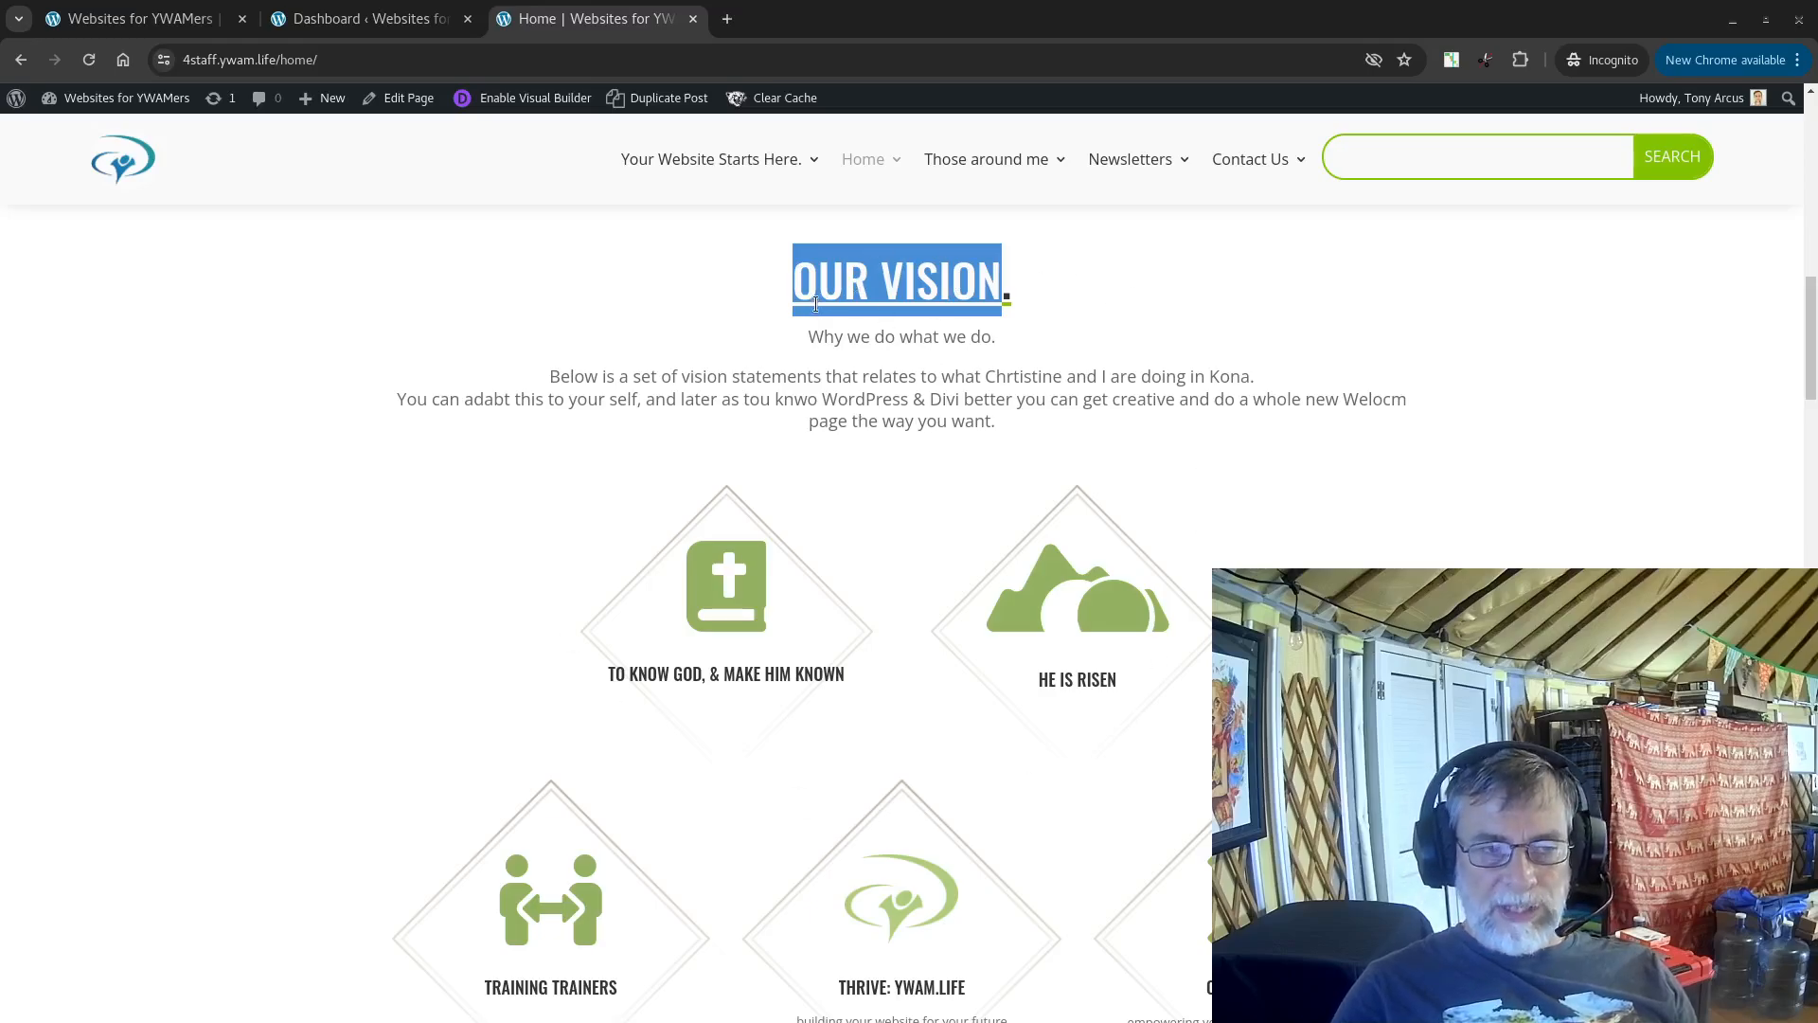
scroll(952, 349, up, 2)
Step: Enable the Visual Builder for the Home page and expand its page settings bar
mouse_move(902, 147)
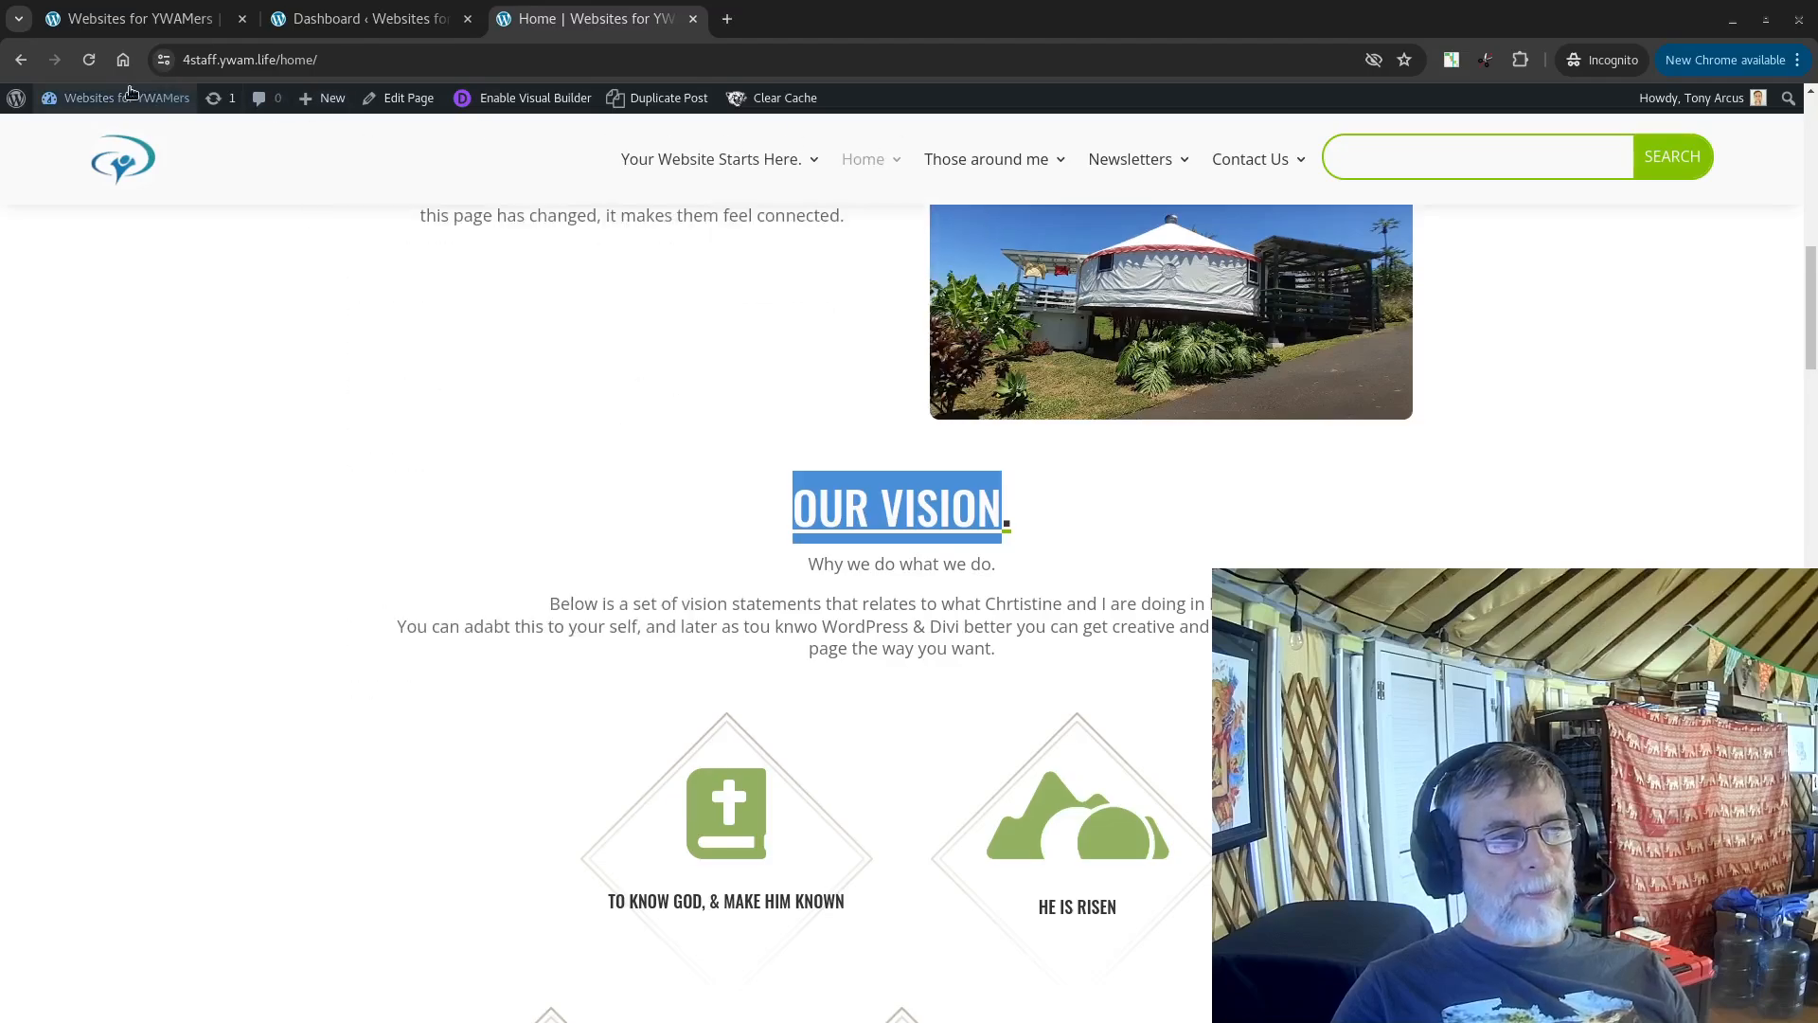
click(517, 100)
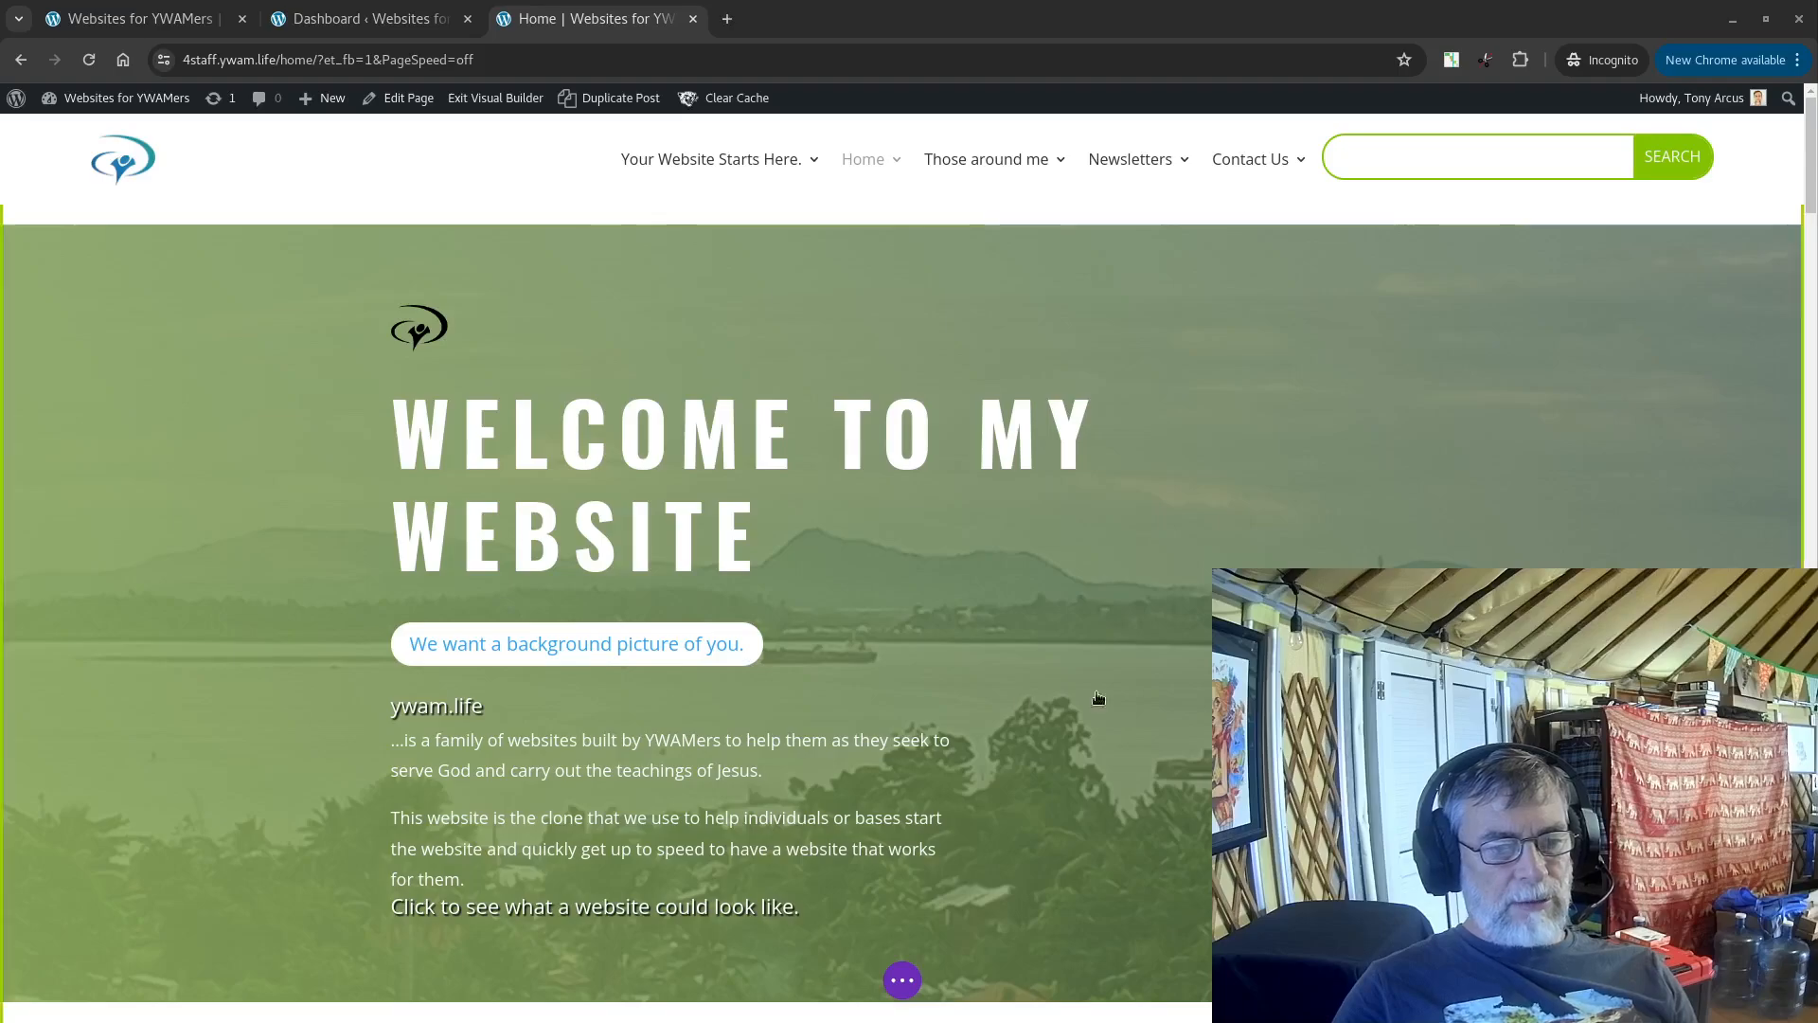
click(904, 980)
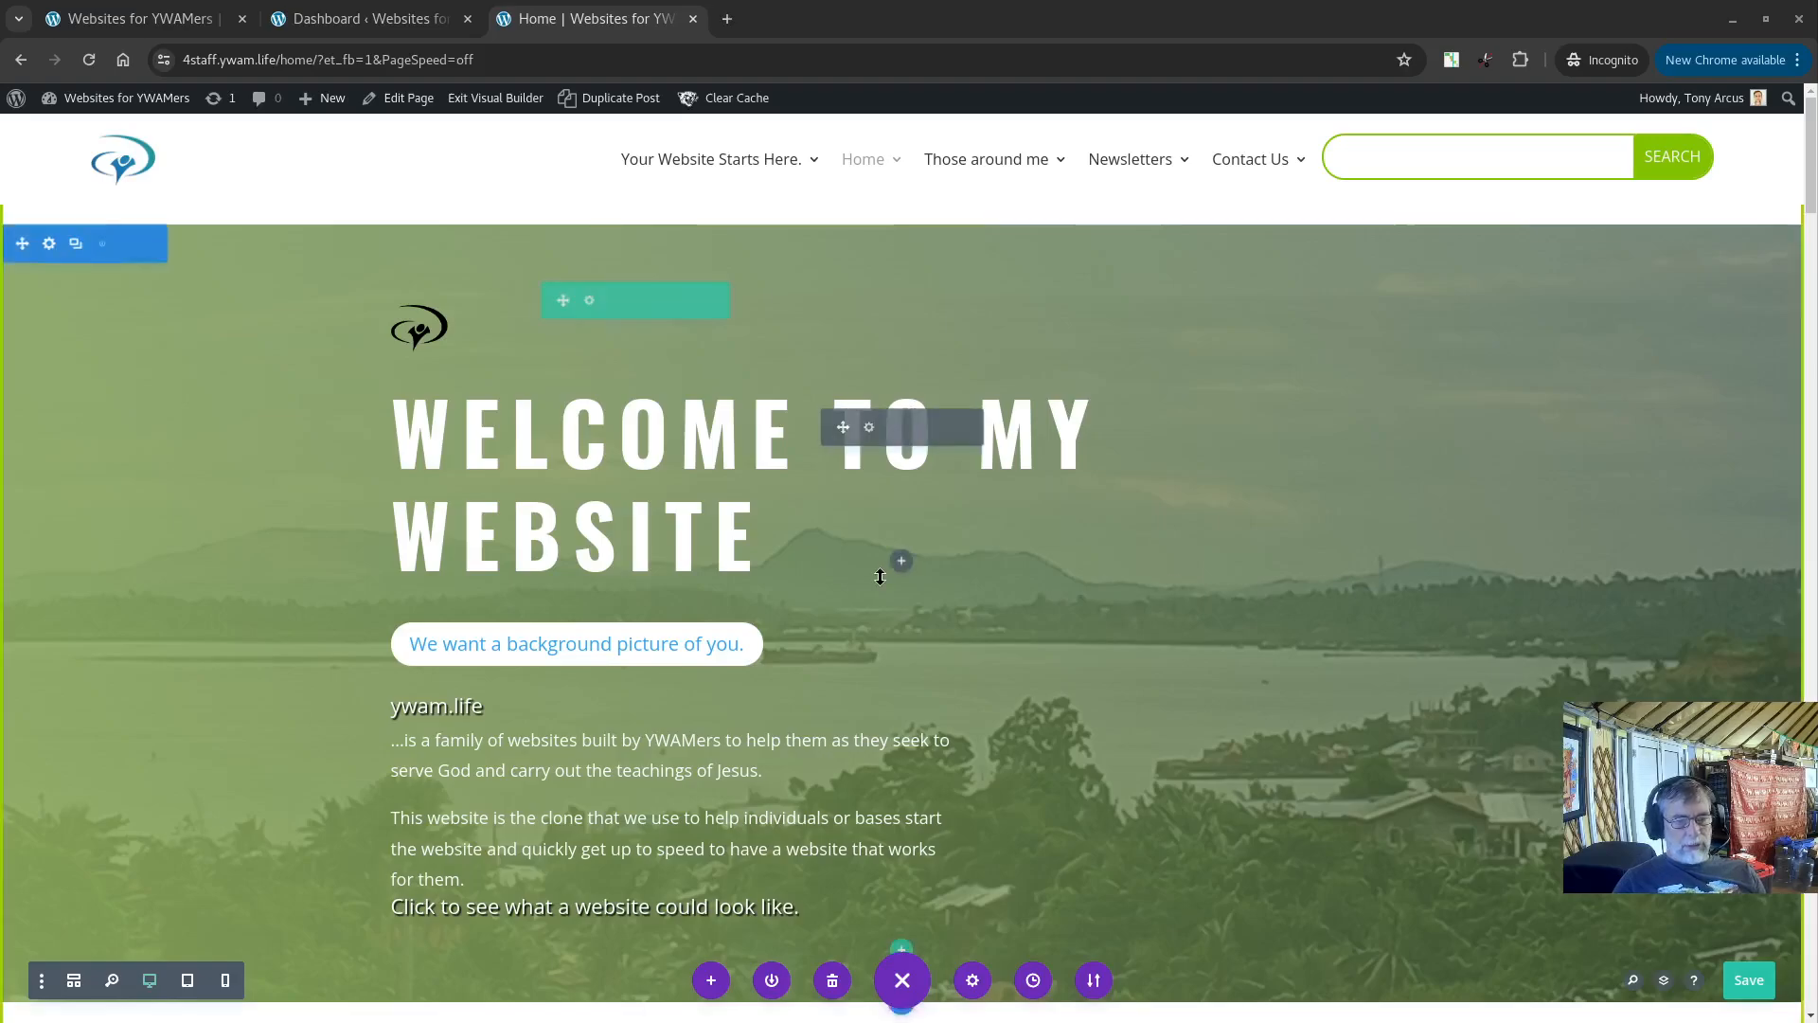
Step: Save the Home page in the Visual Builder
scroll(4, 535, down, 3)
scroll(4, 535, down, 5)
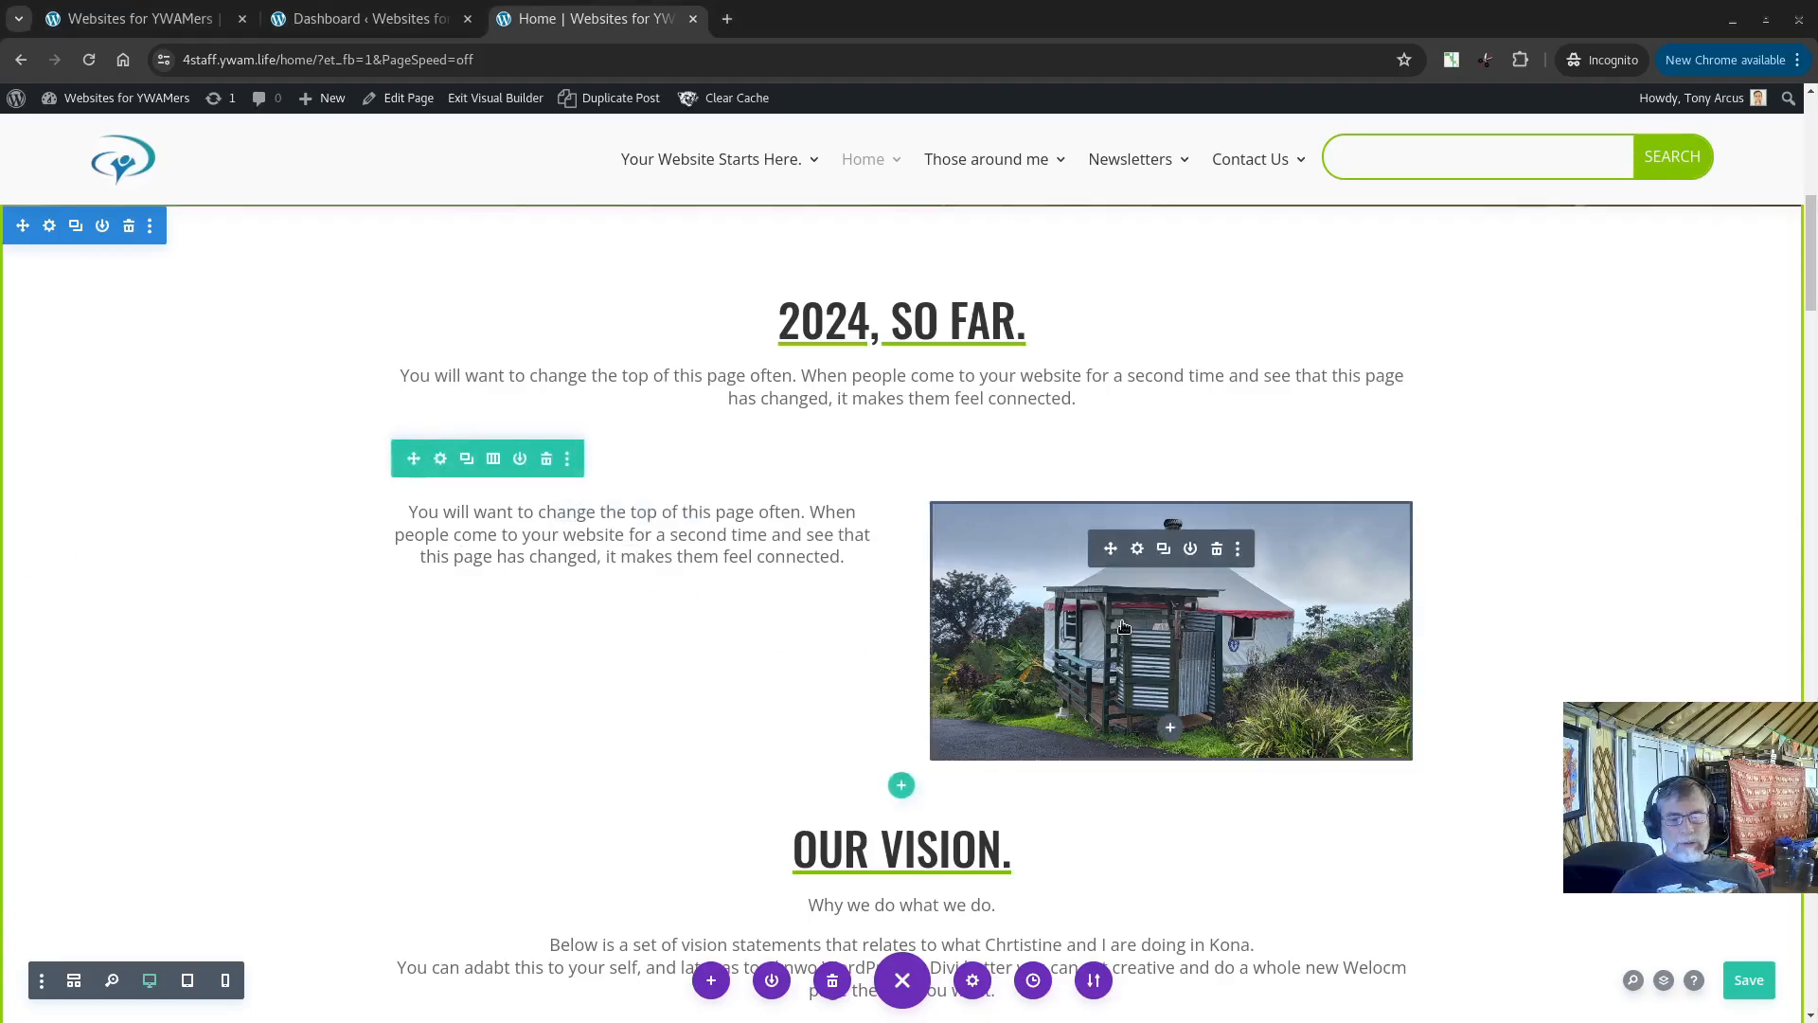
key(ctrl+s)
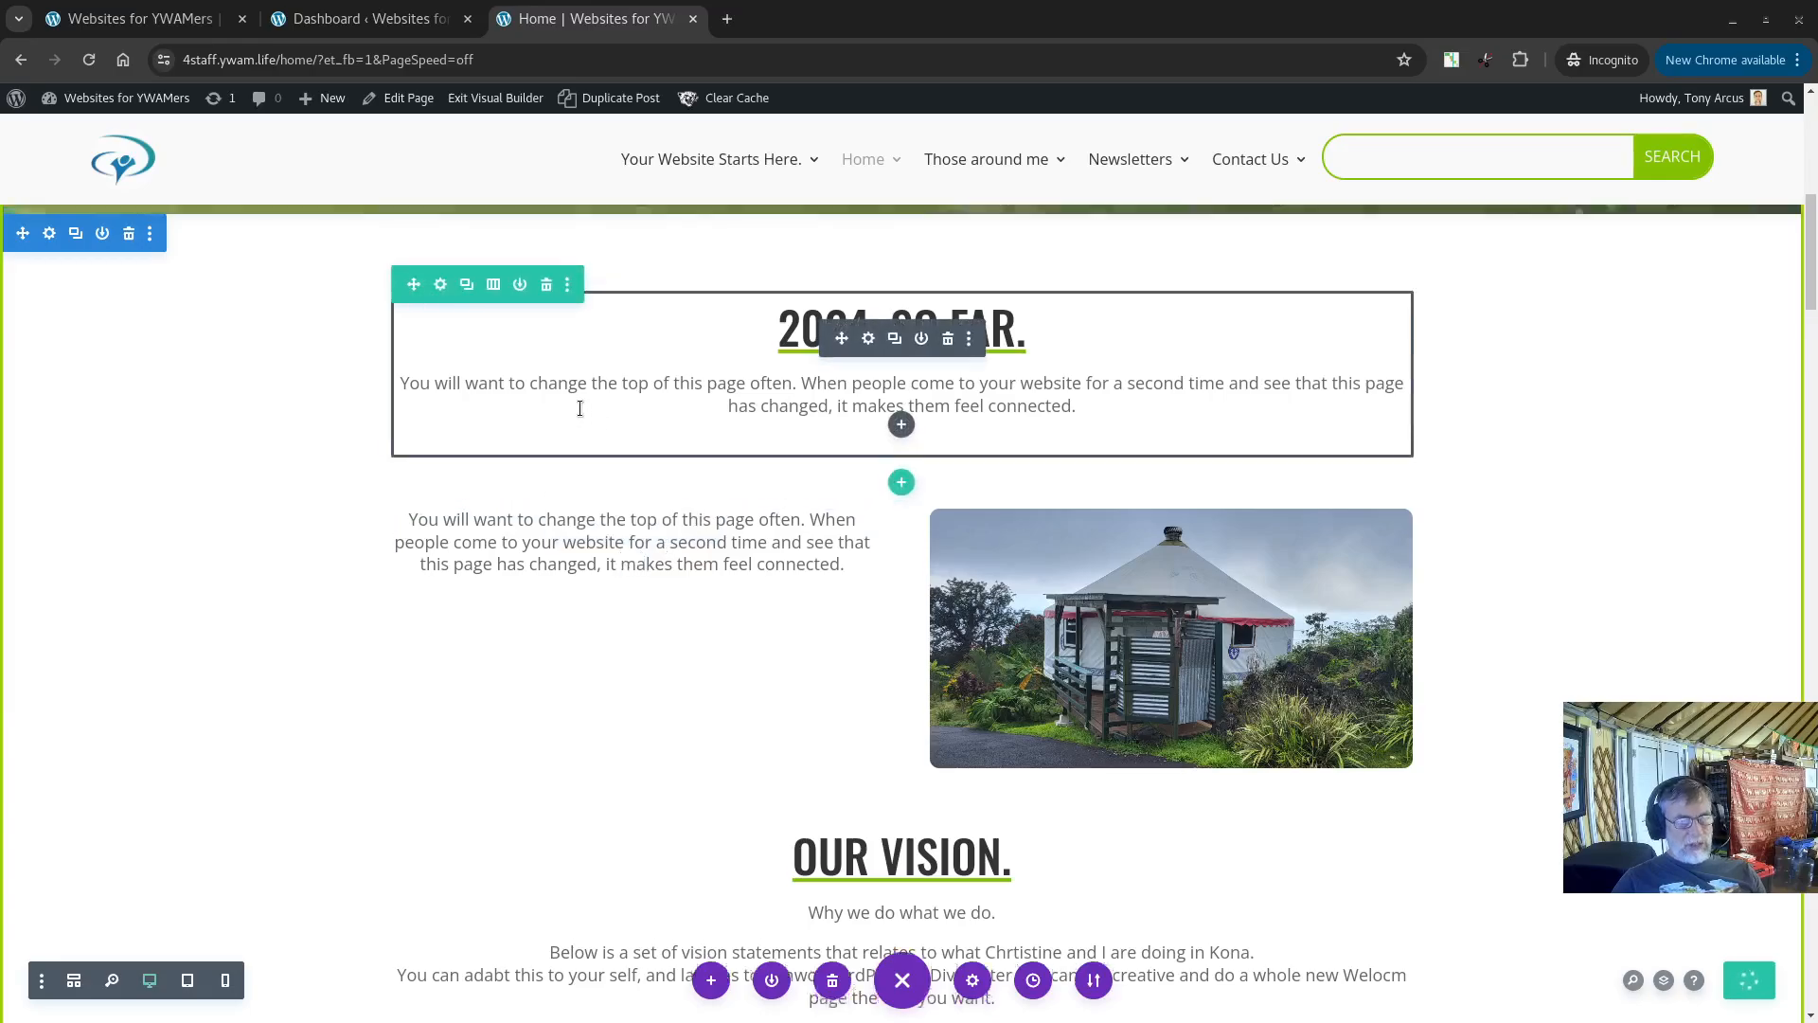
scroll(573, 417, up, 6)
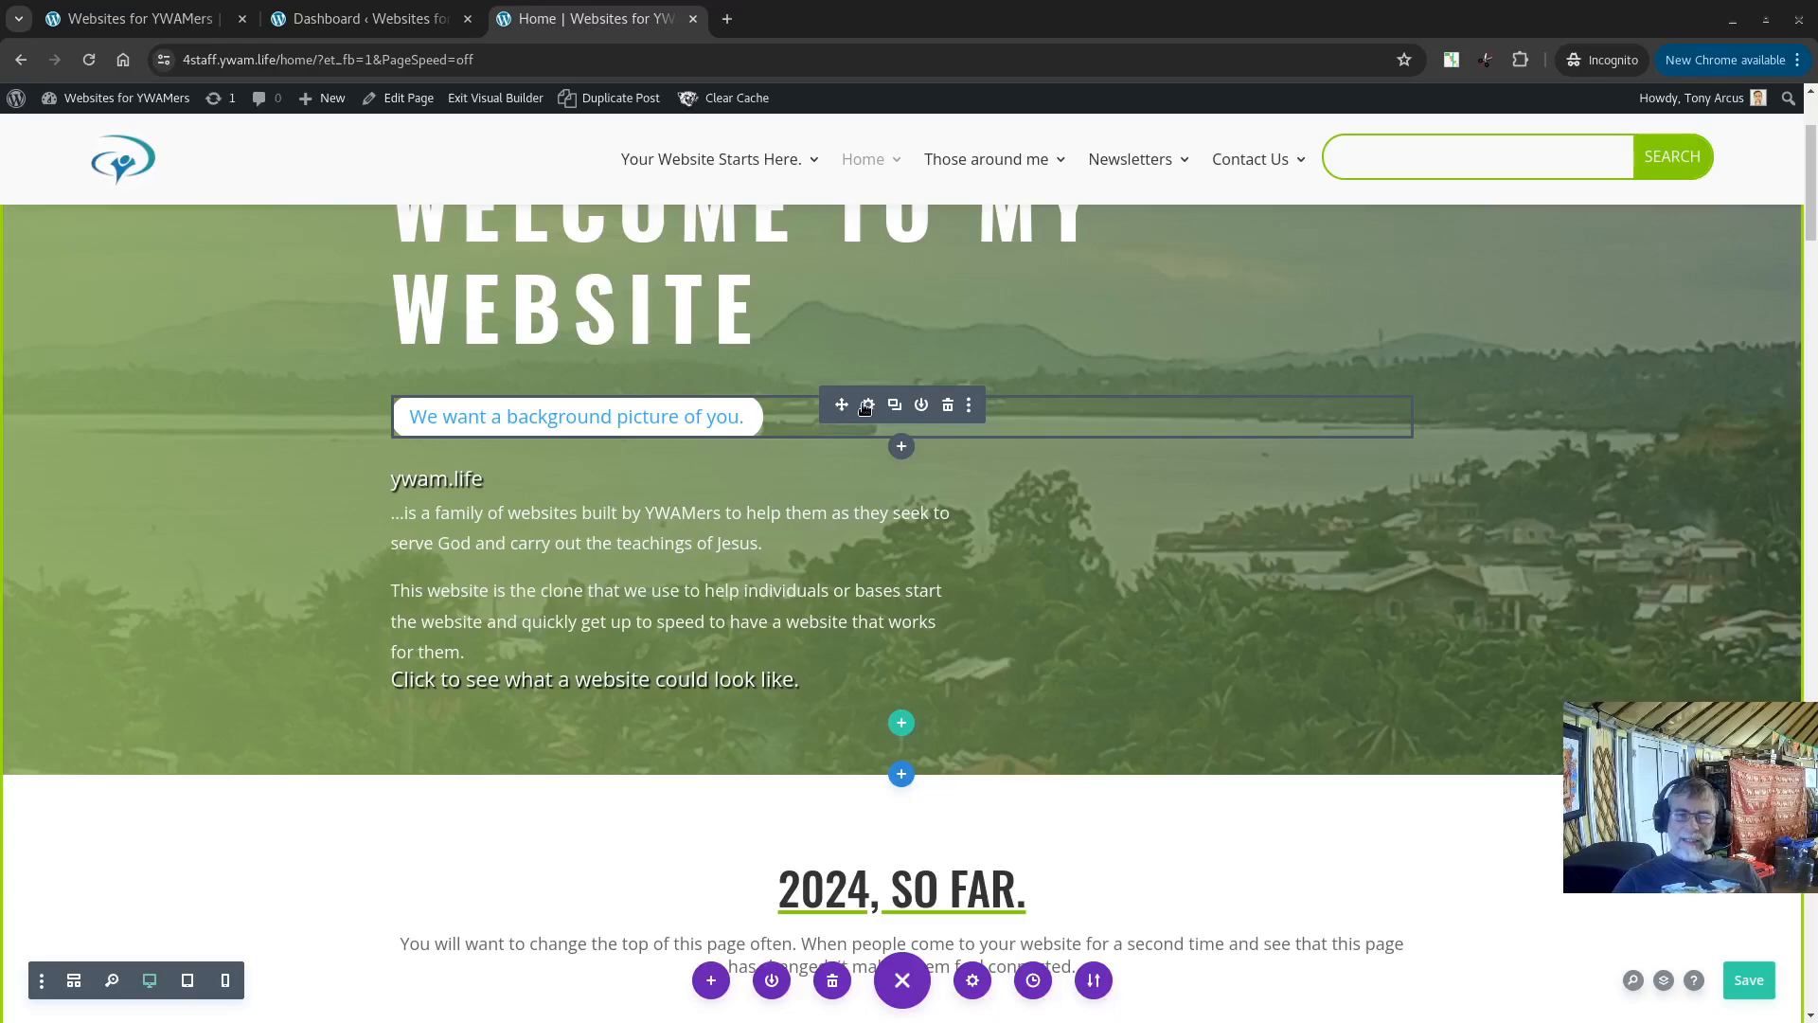
scroll(865, 407, up, 3)
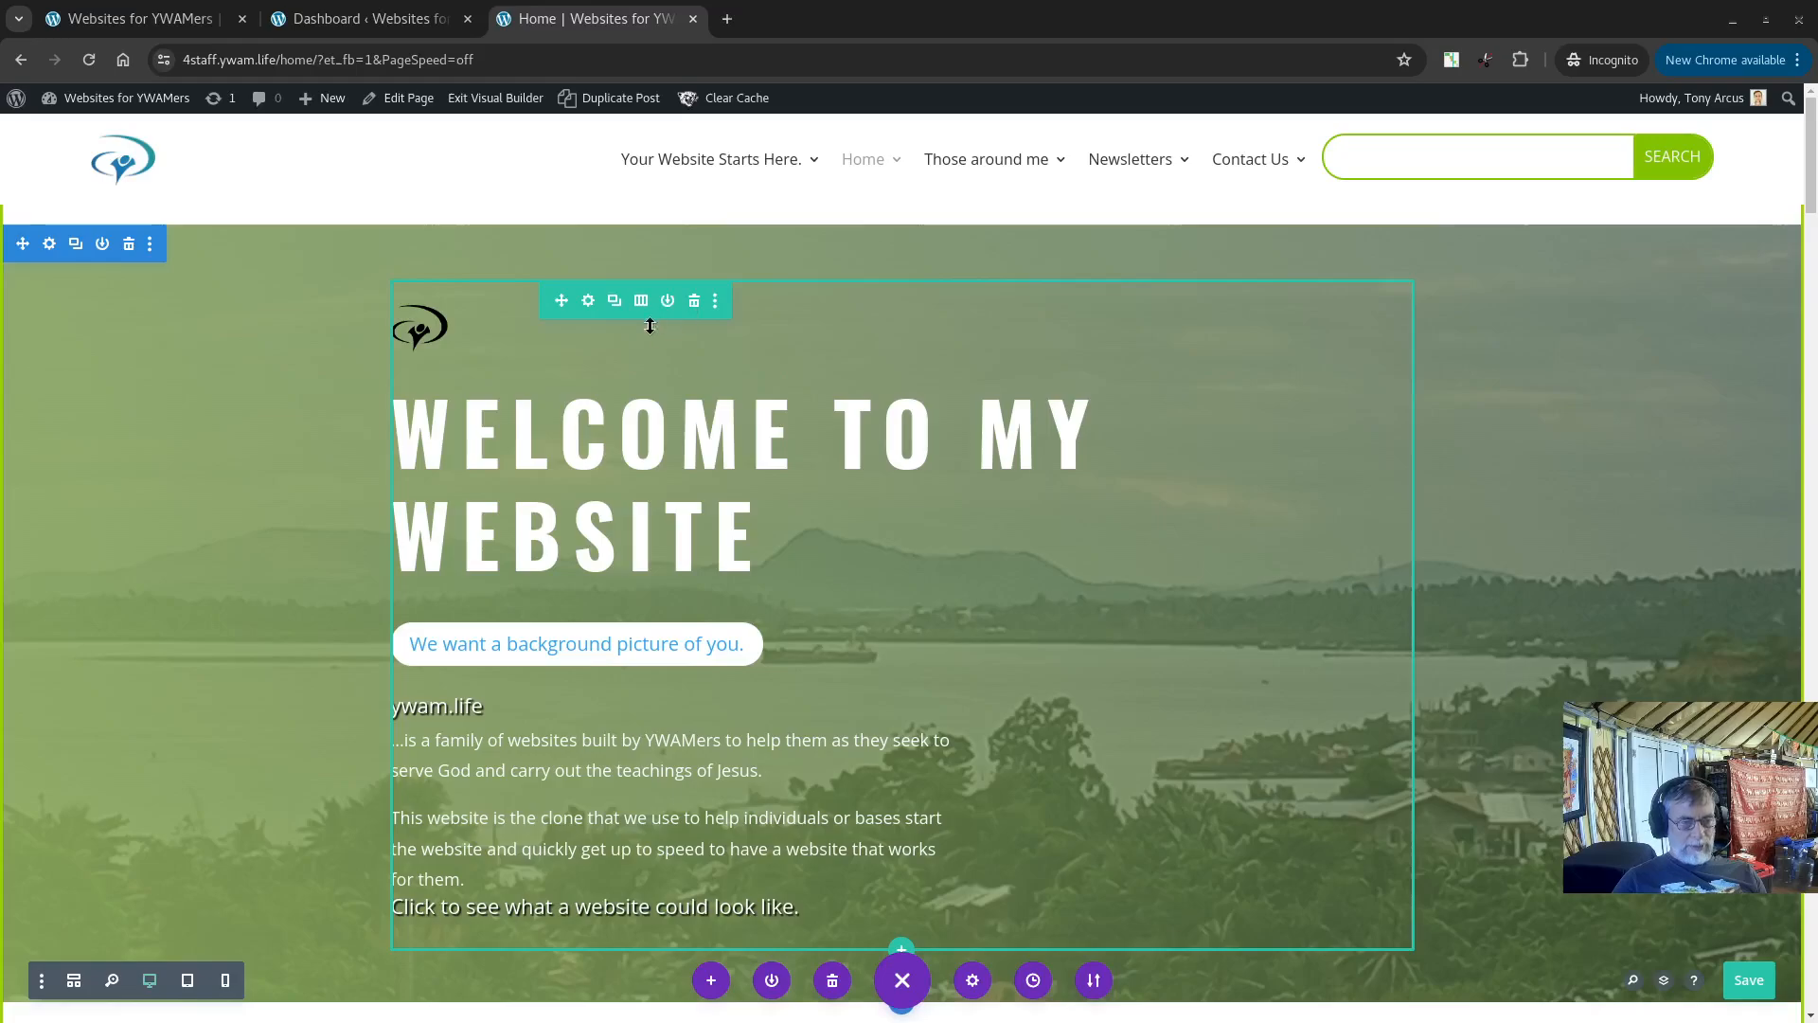
Step: Add the paragraph "For the last two monhts we have been living in a Yurt." to the 2024, So Far text module and save the page
scroll(488, 564, down, 5)
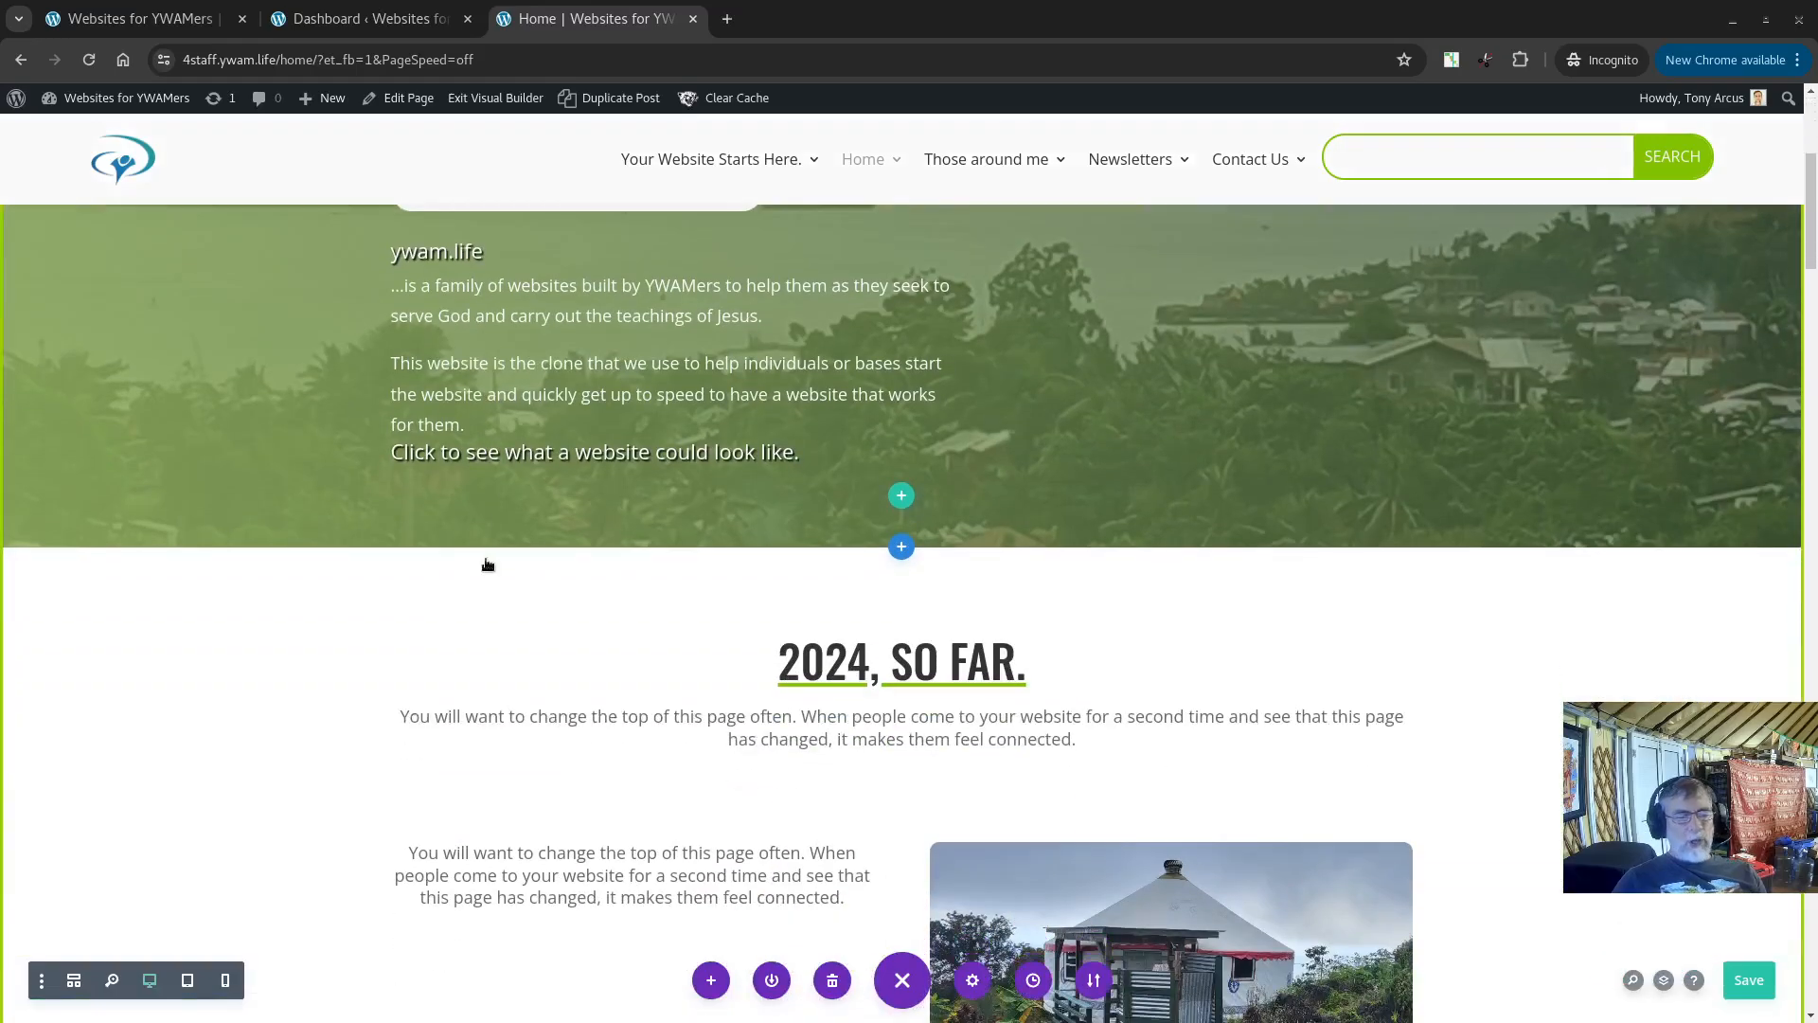
scroll(488, 564, down, 4)
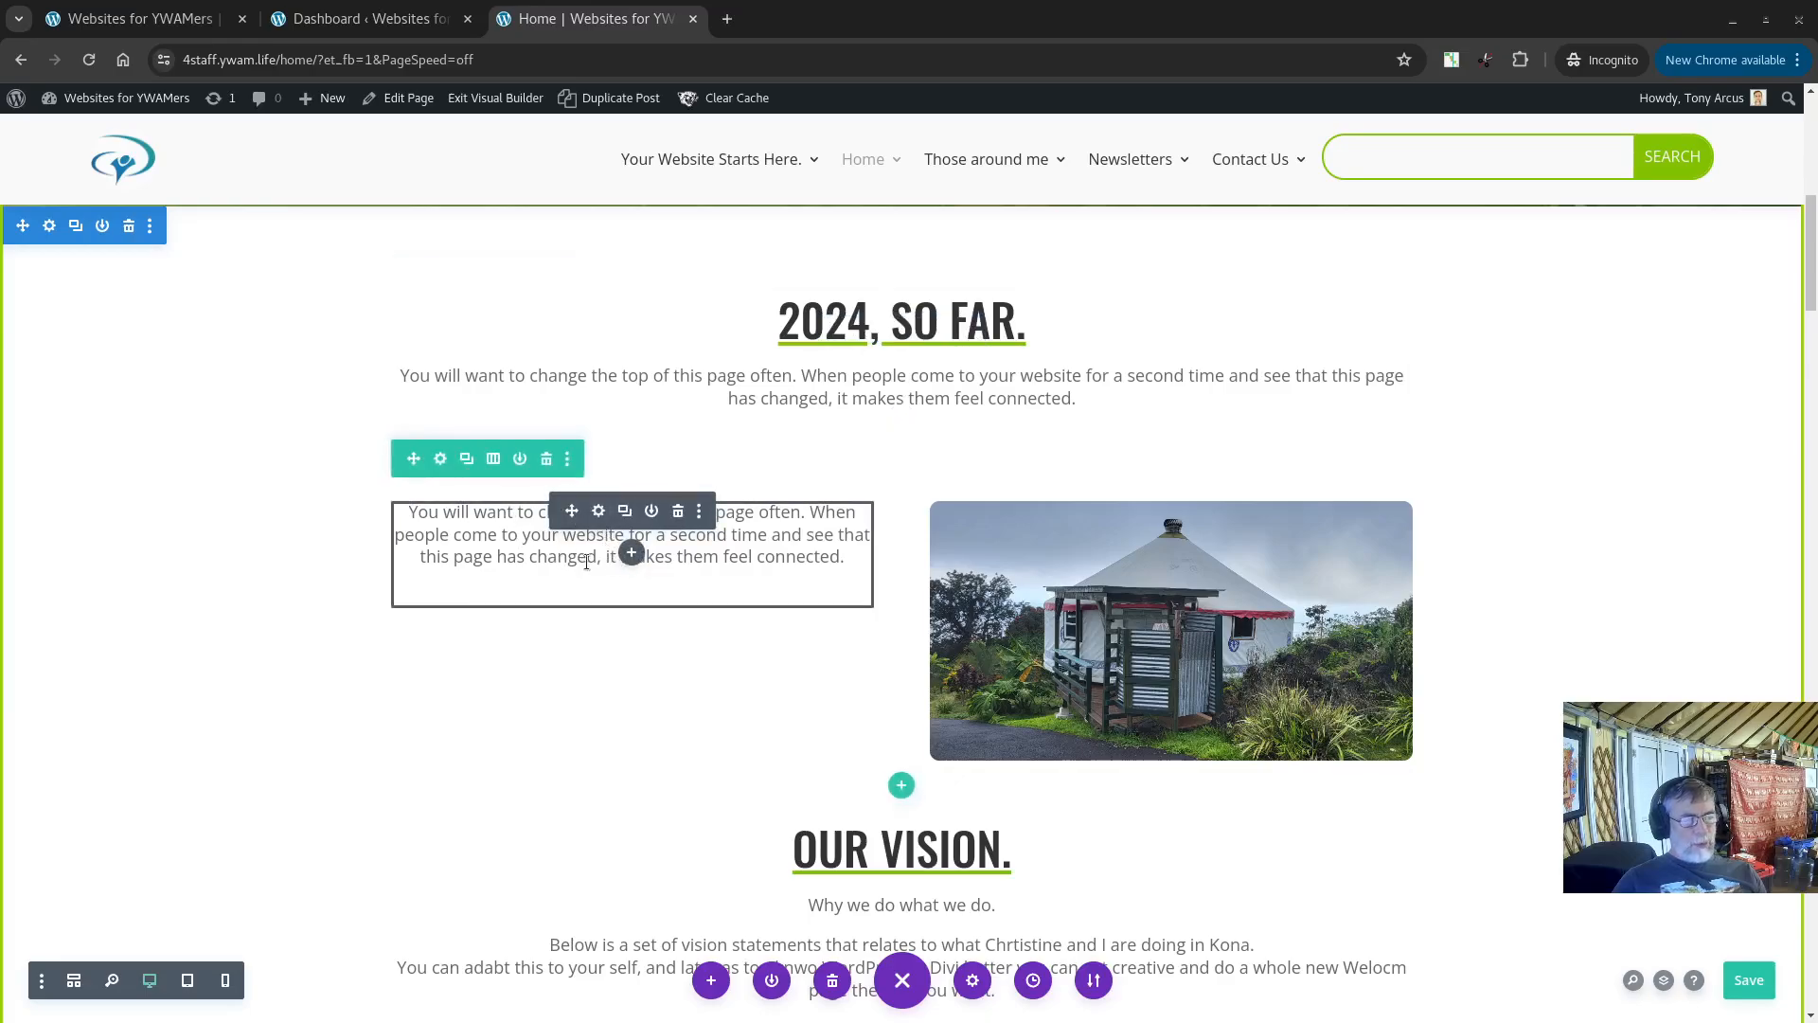
click(599, 512)
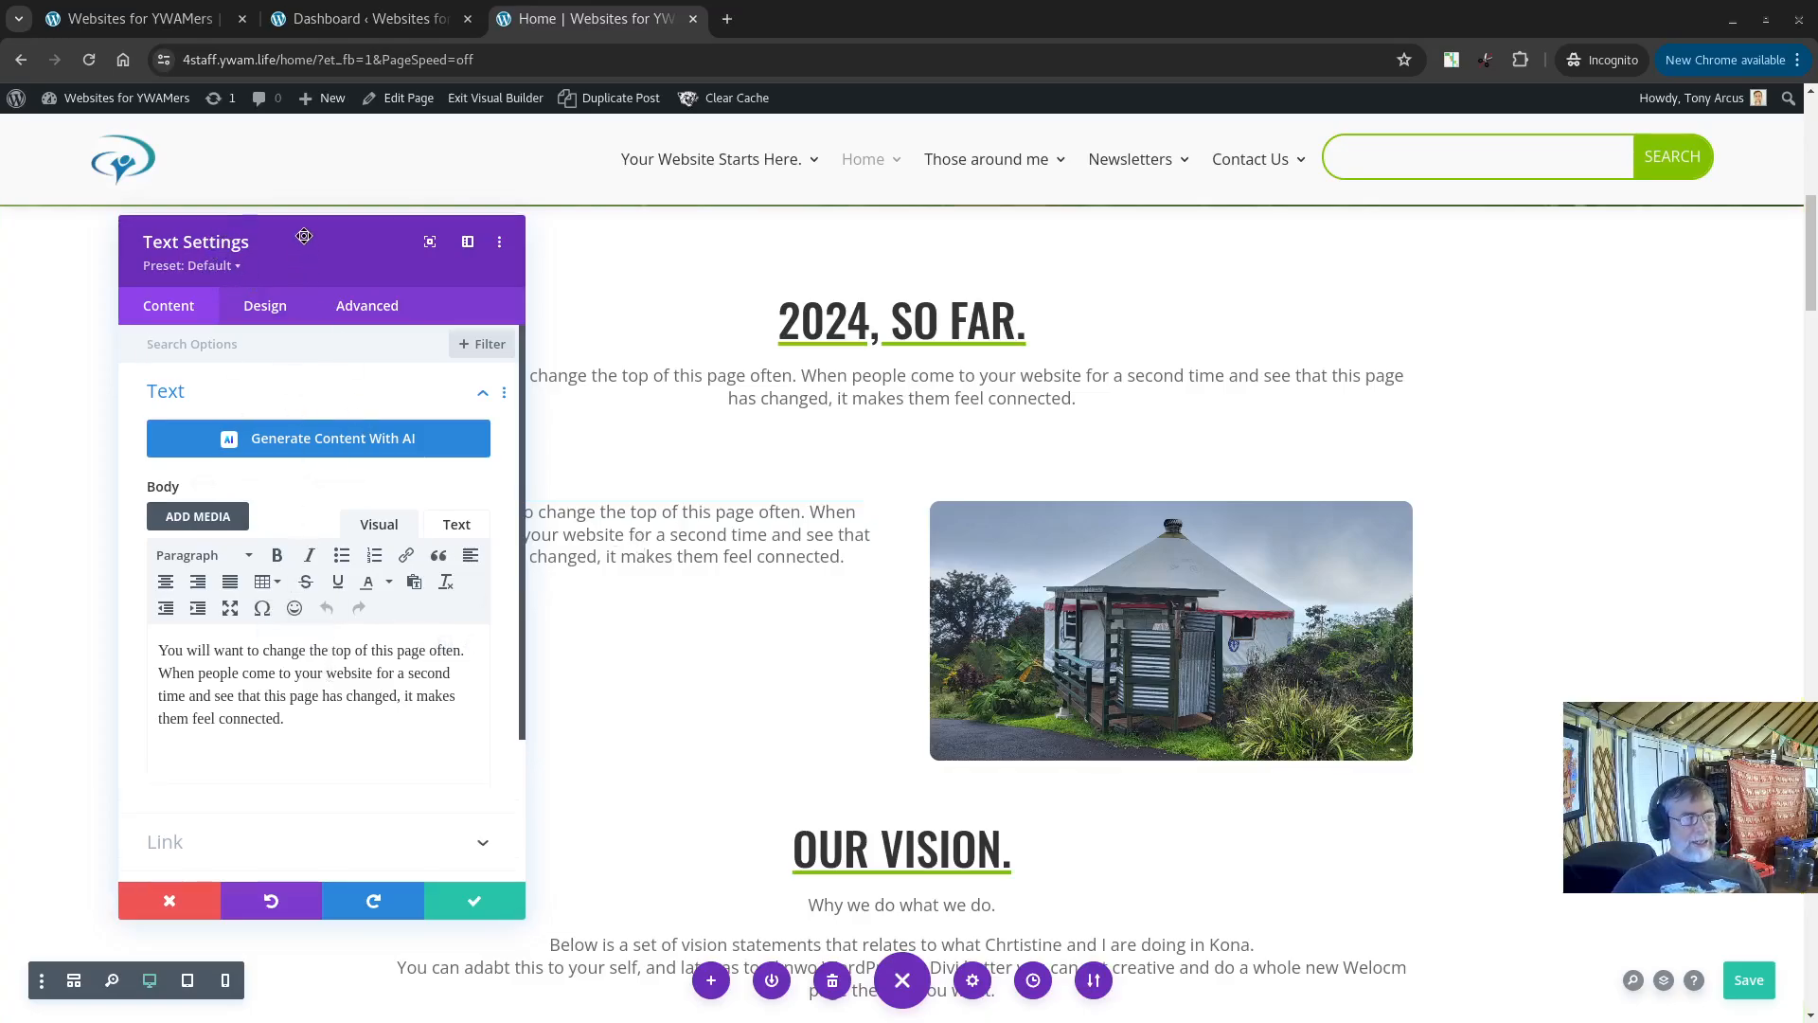
drag(304, 235, 1199, 227)
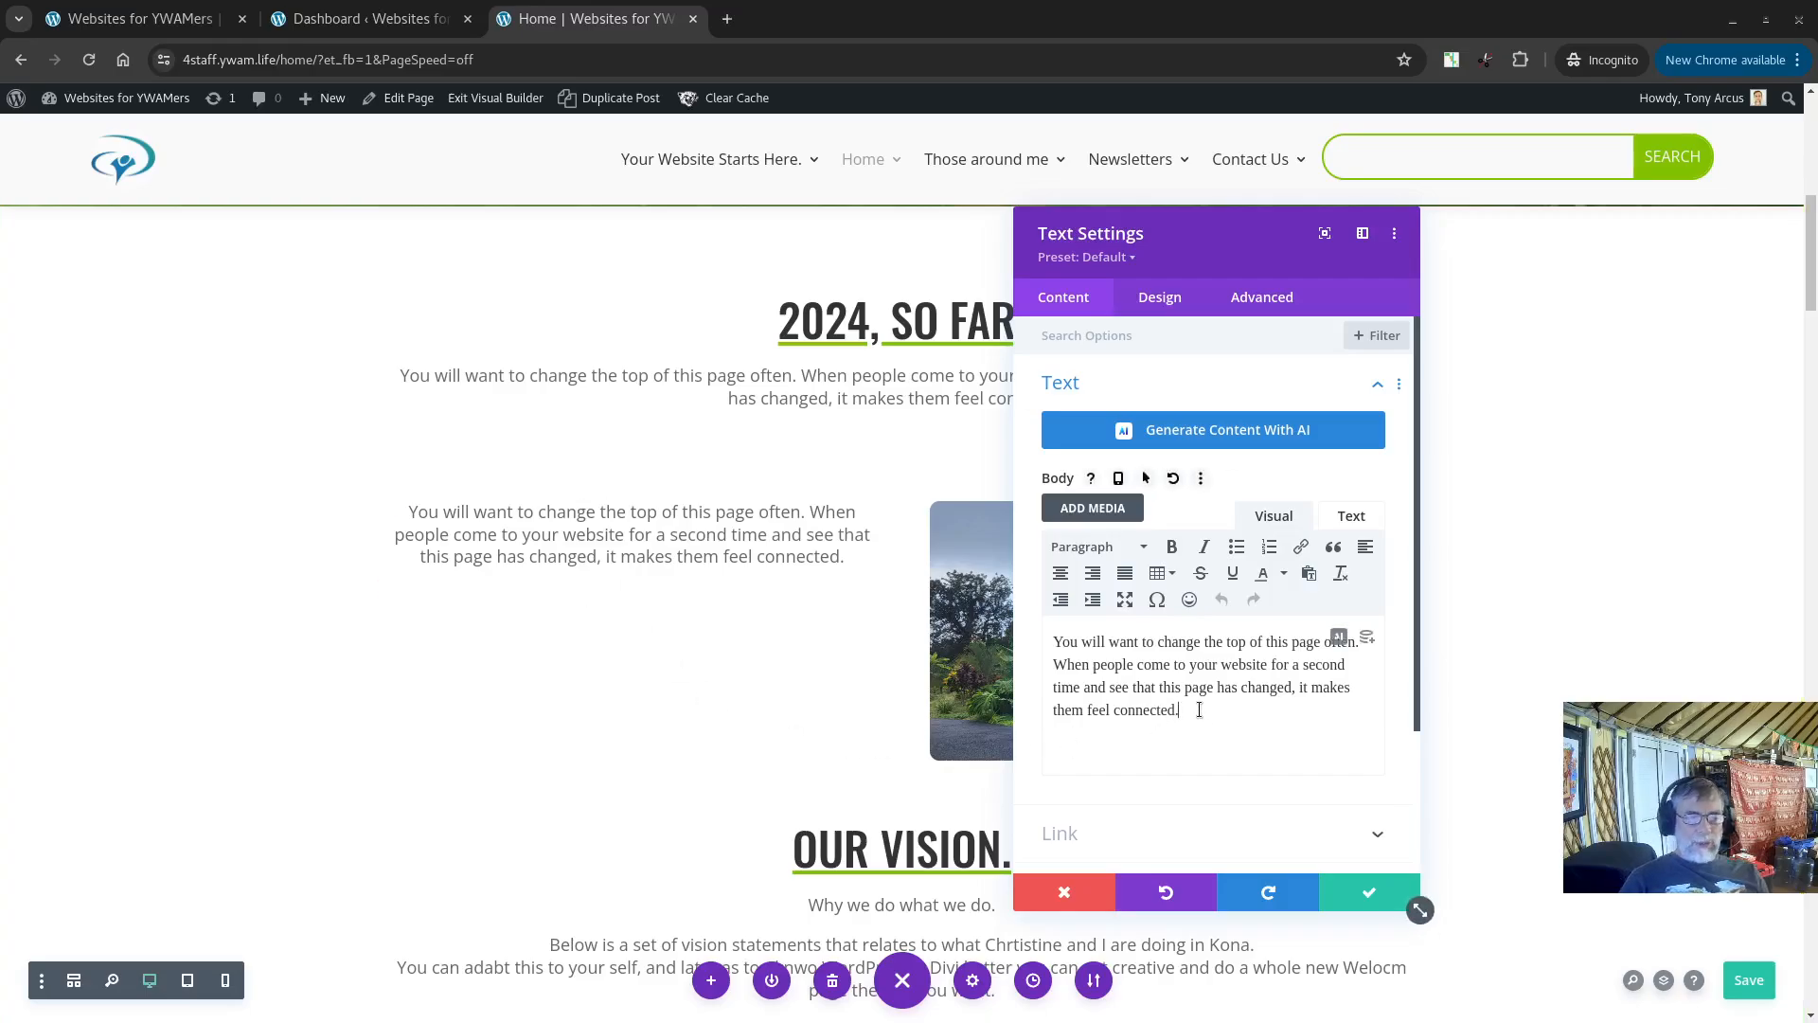
key(Return)
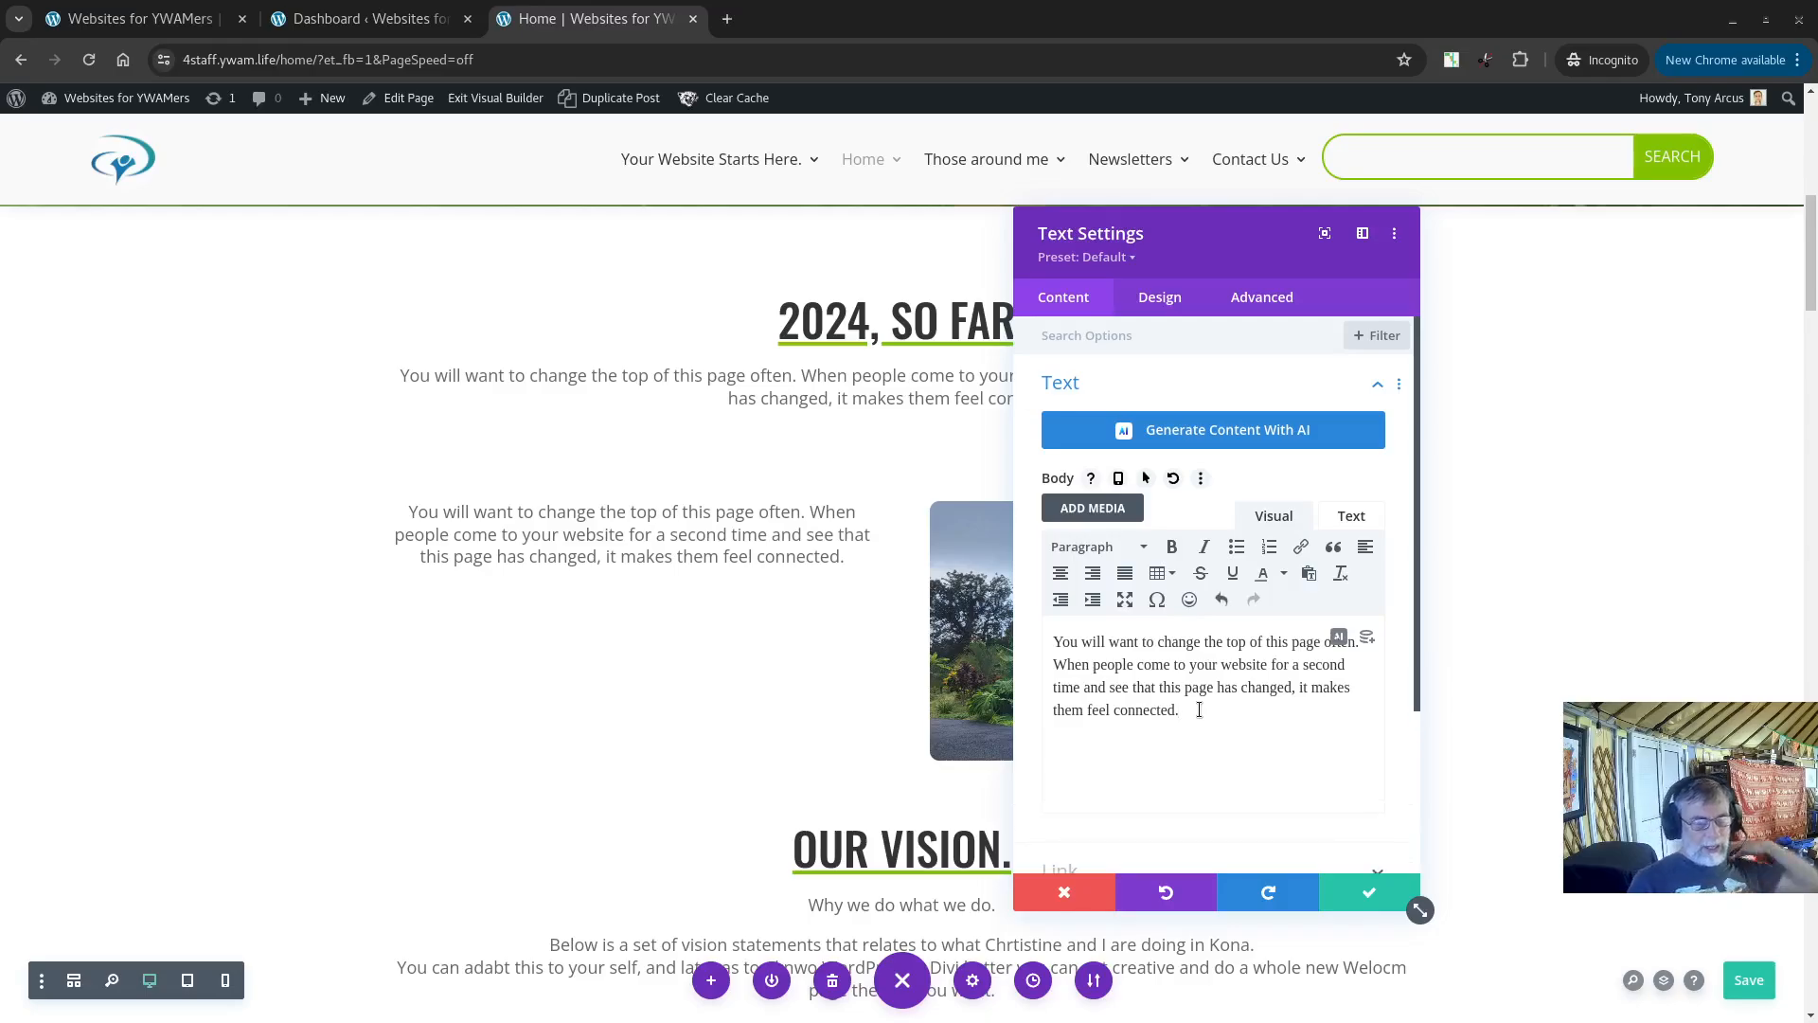
text(For t)
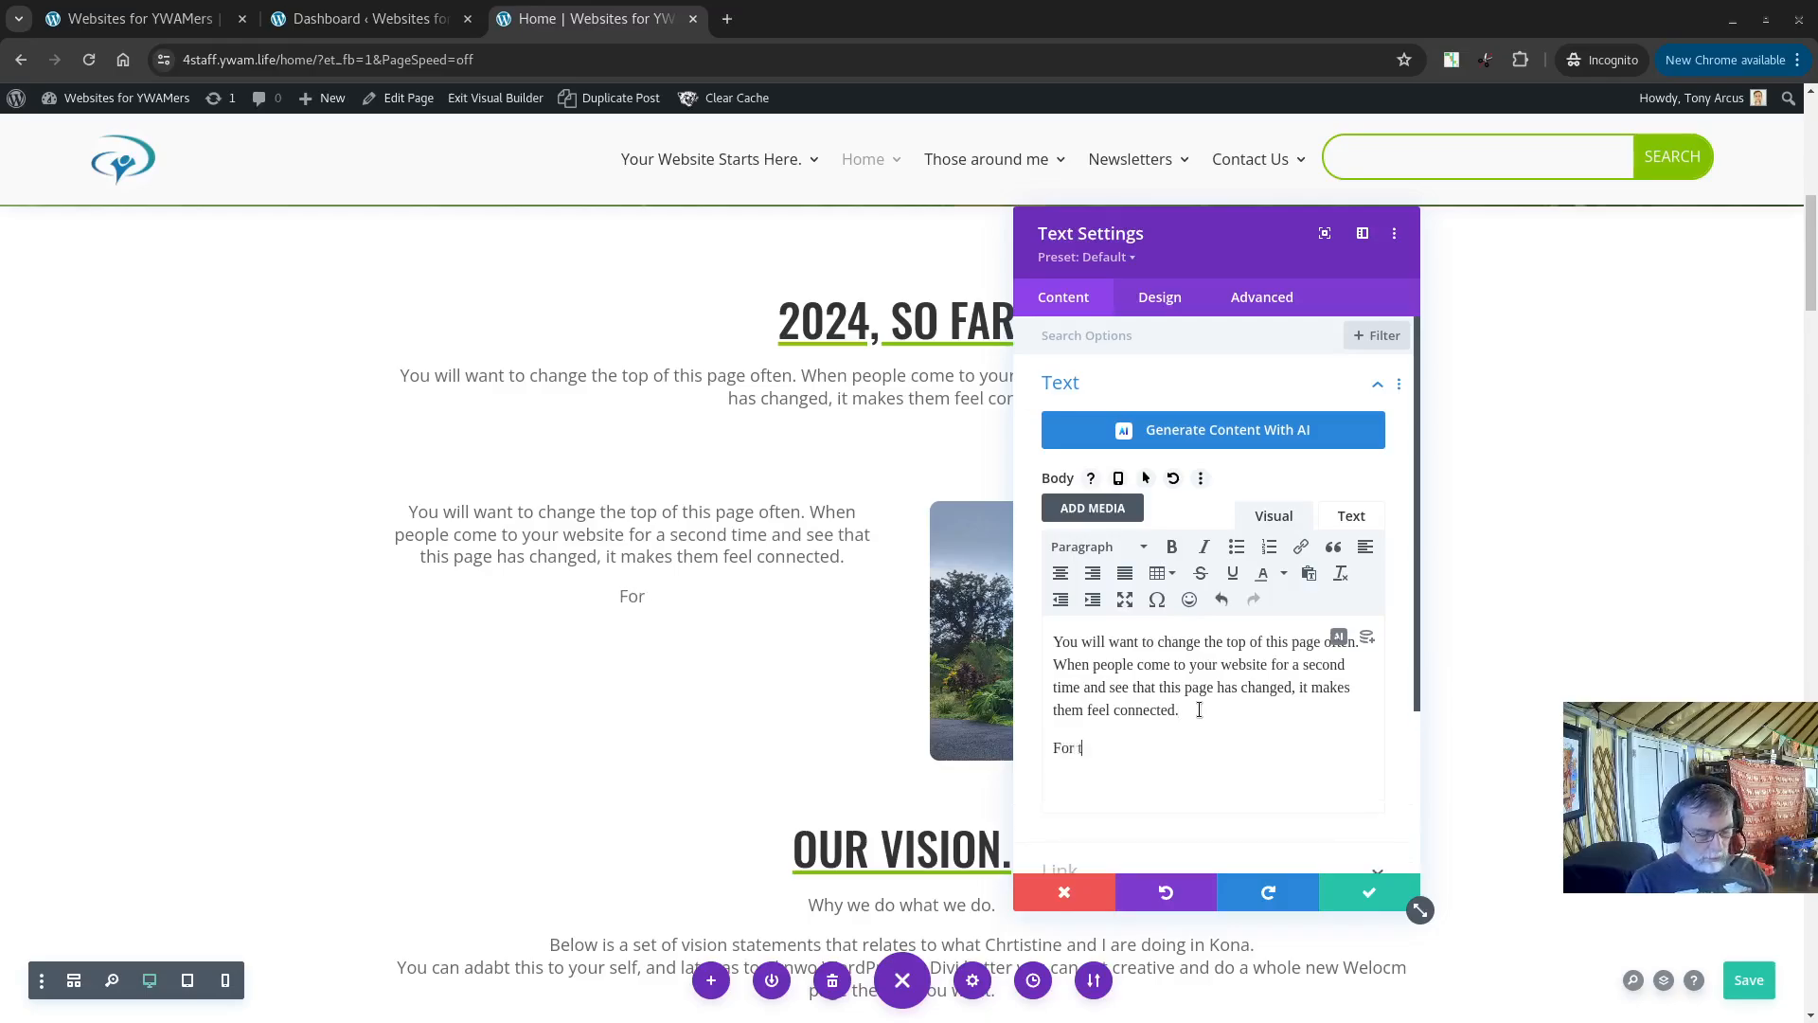
text(he last two mo)
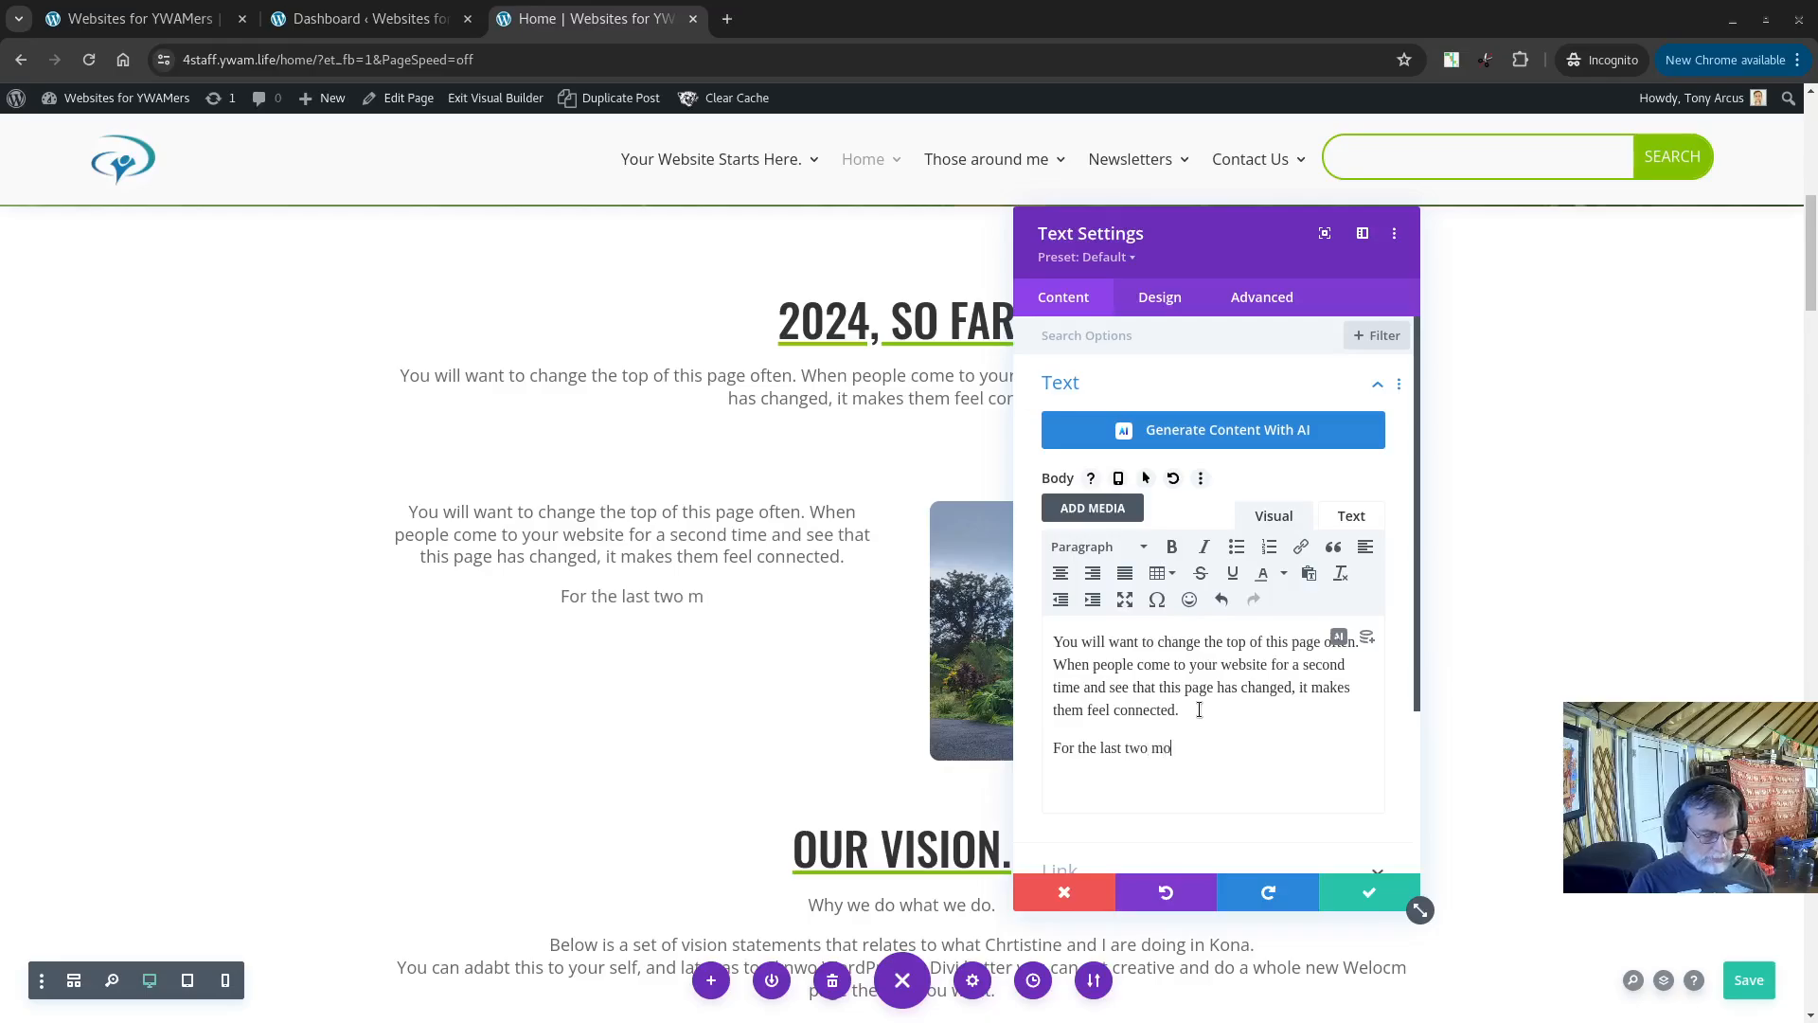
text(nhts we have bee)
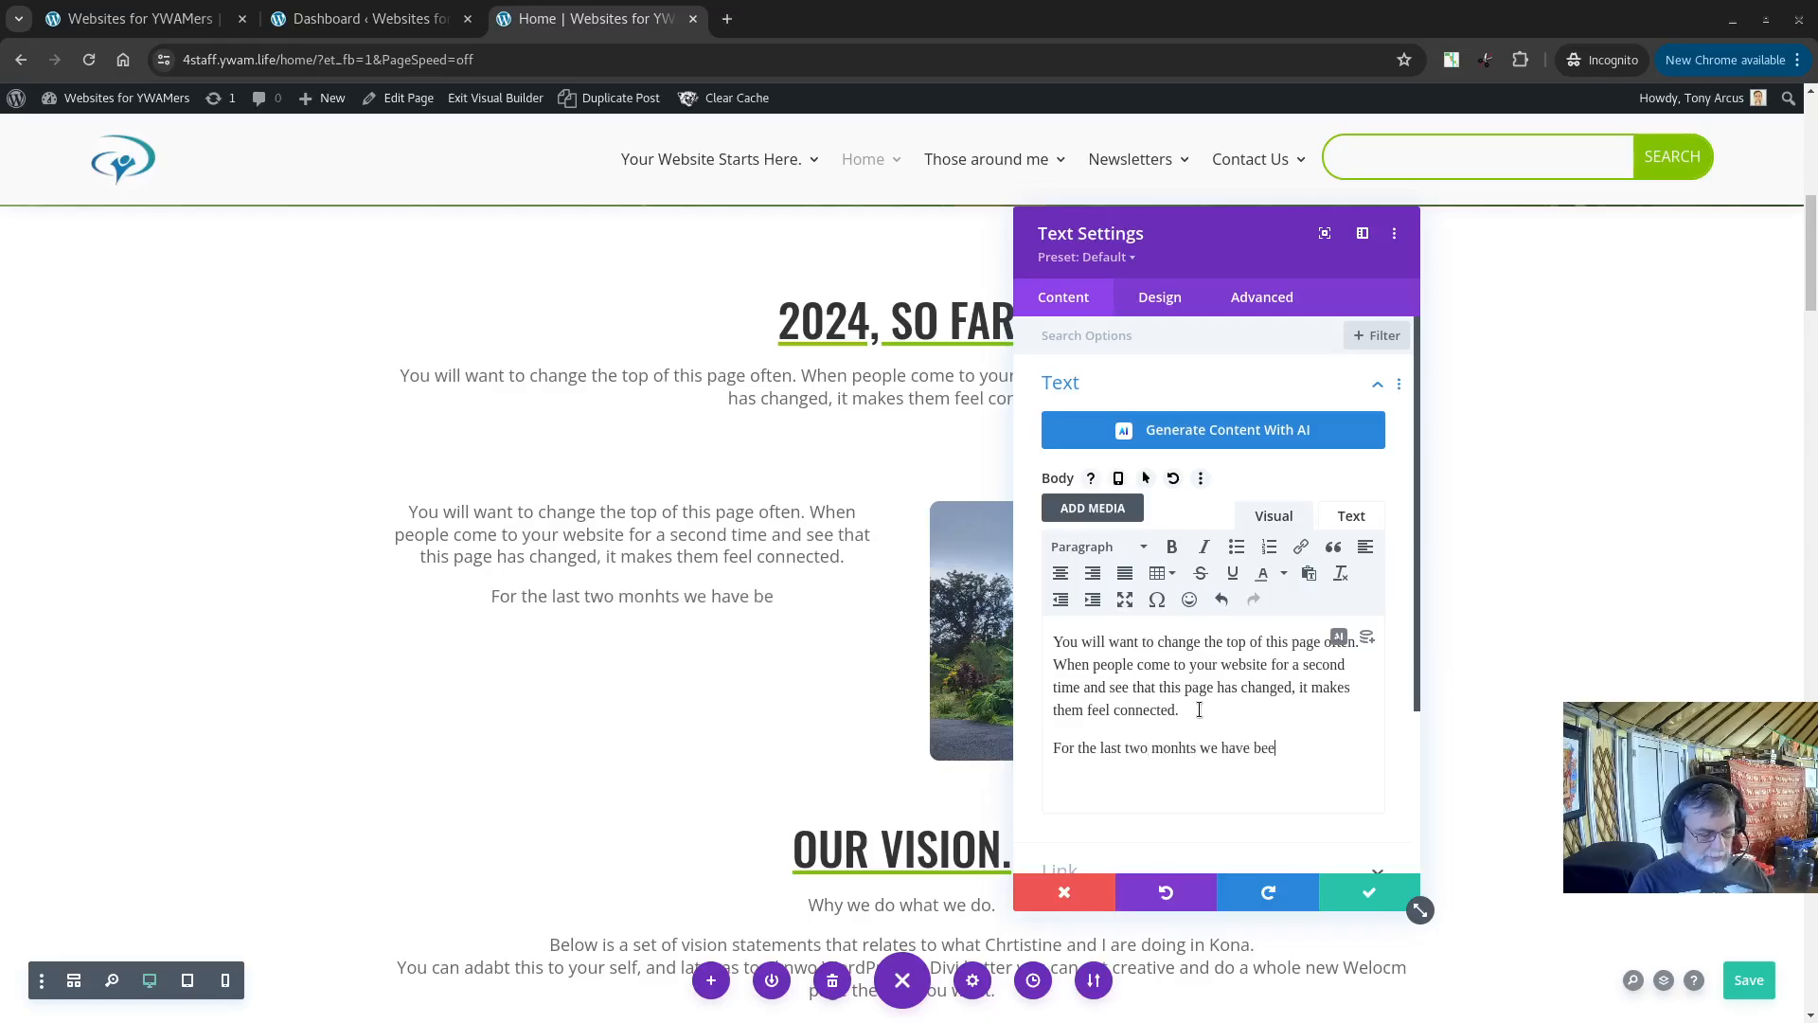
text(n living i)
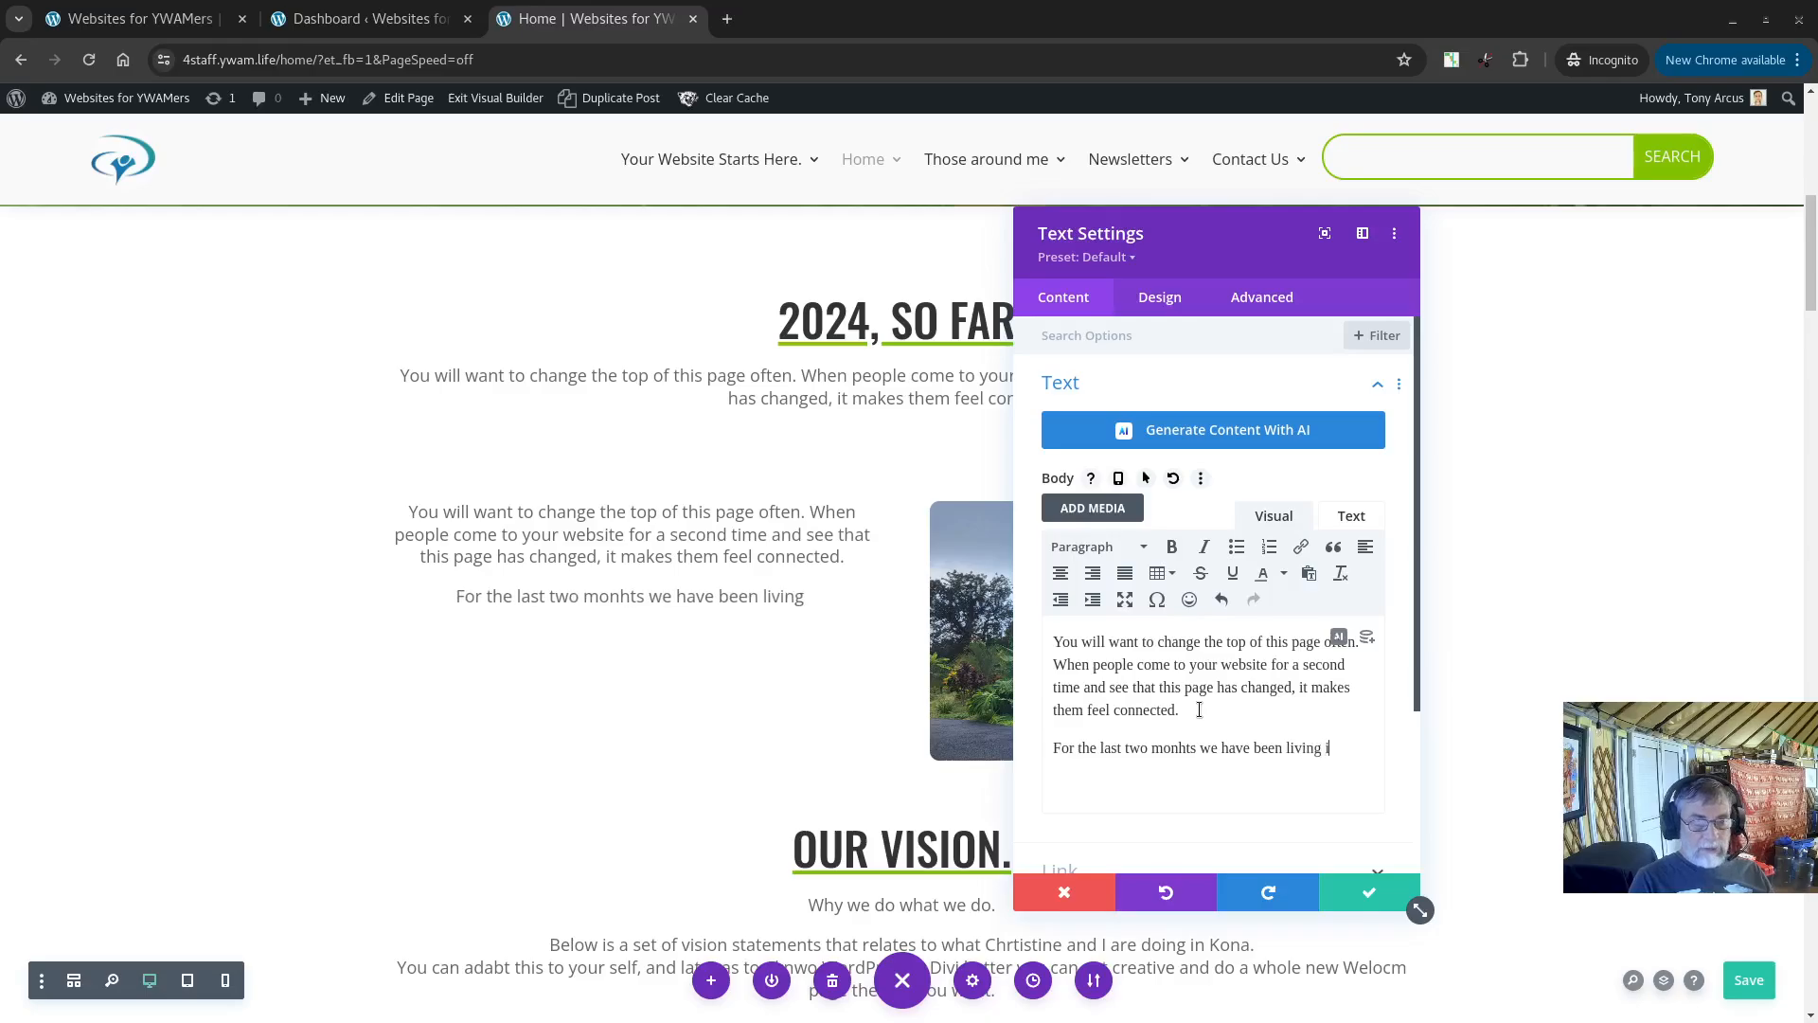
text(n a )
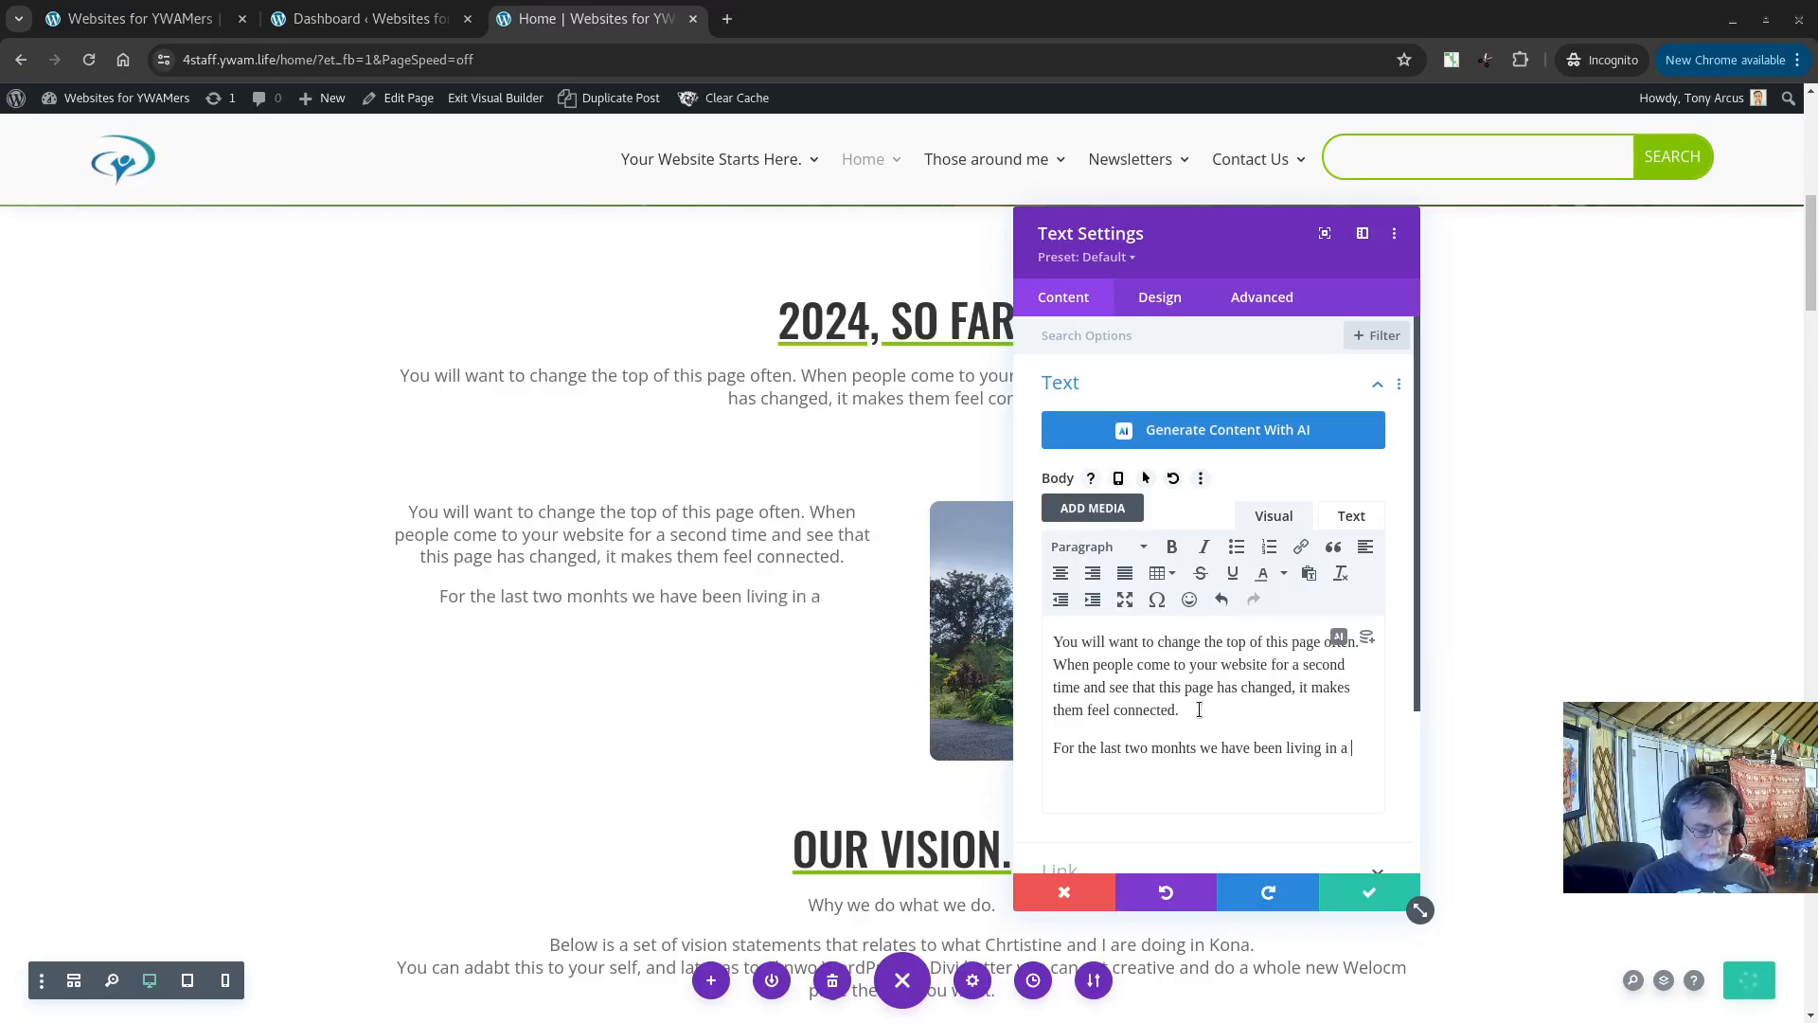
text(Yurt.)
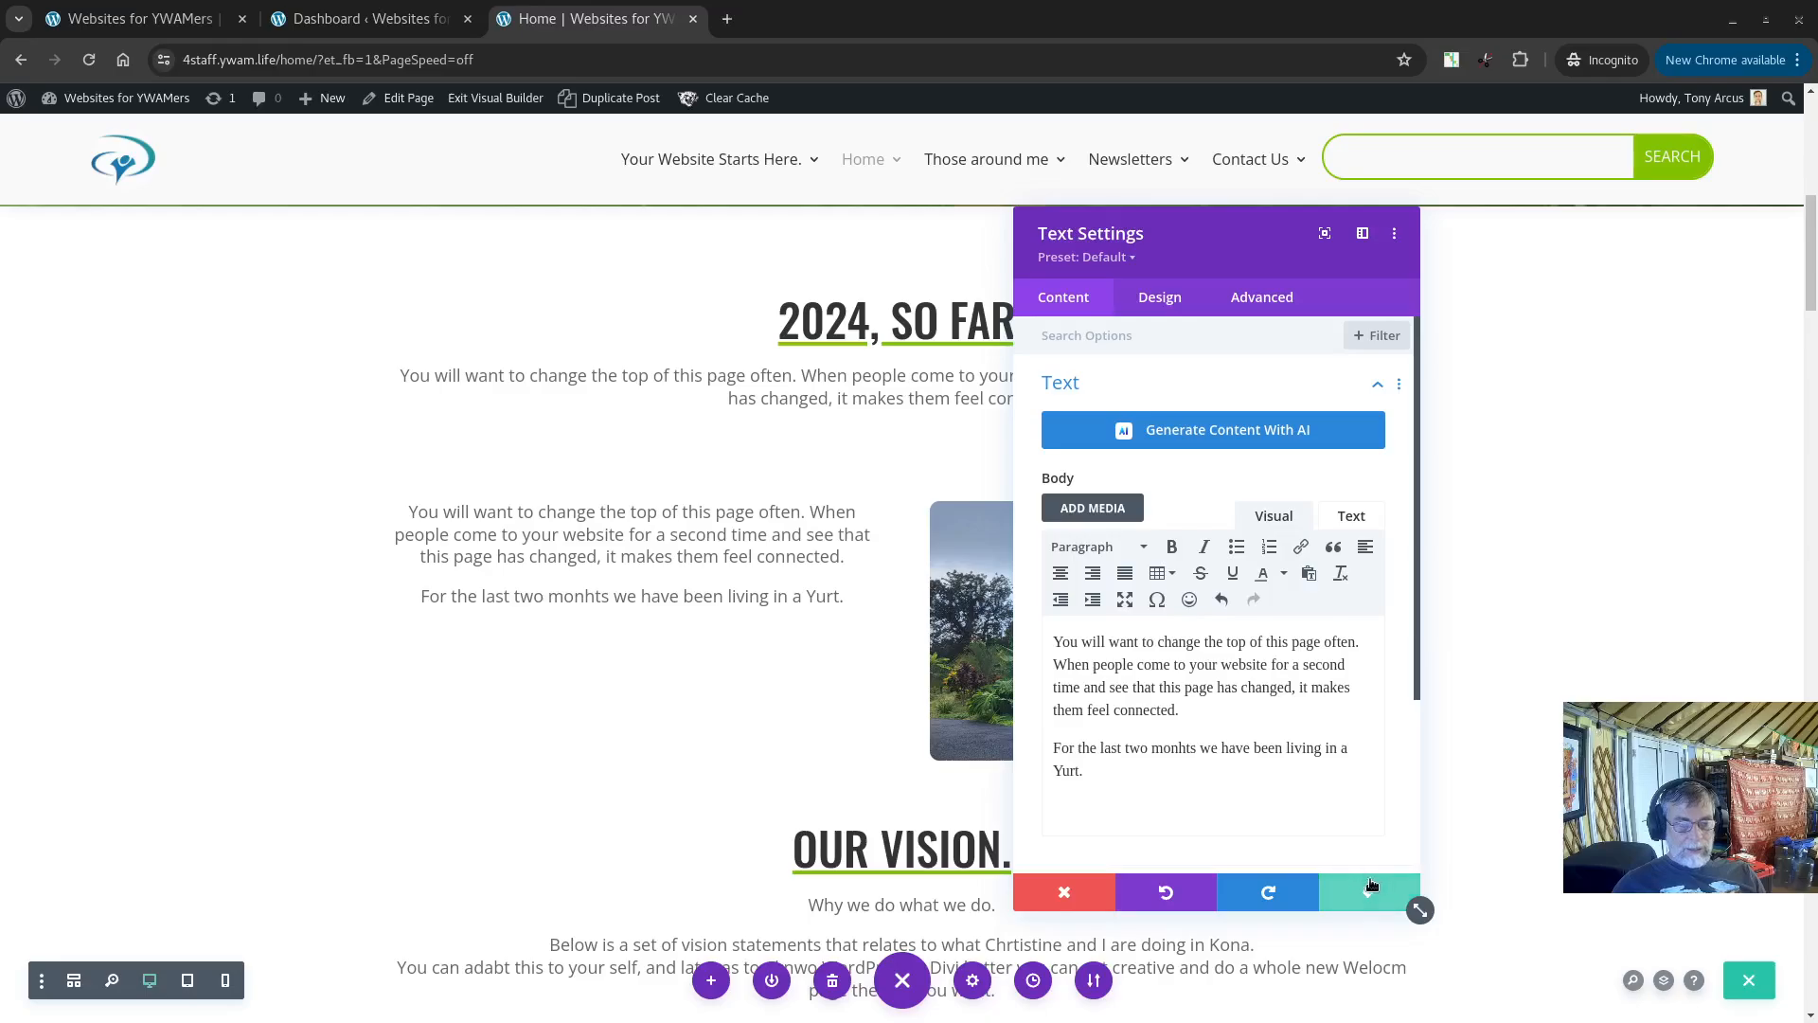
click(1377, 892)
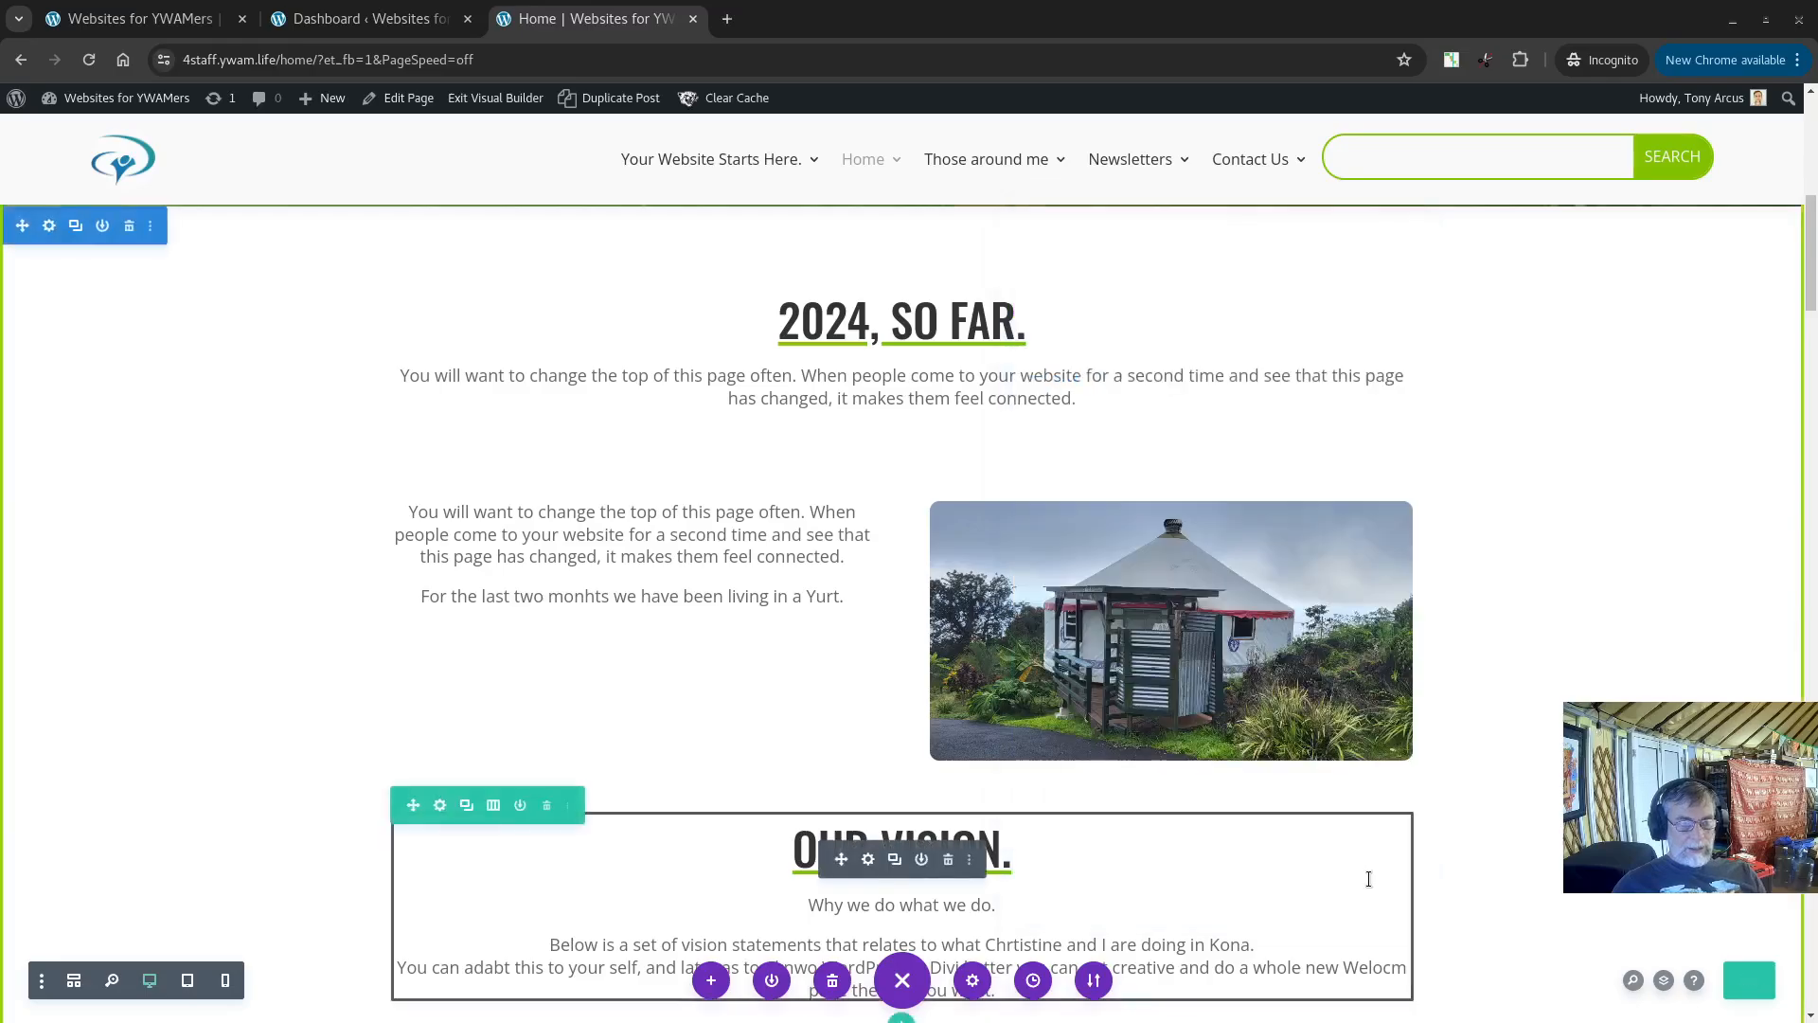
click(1751, 981)
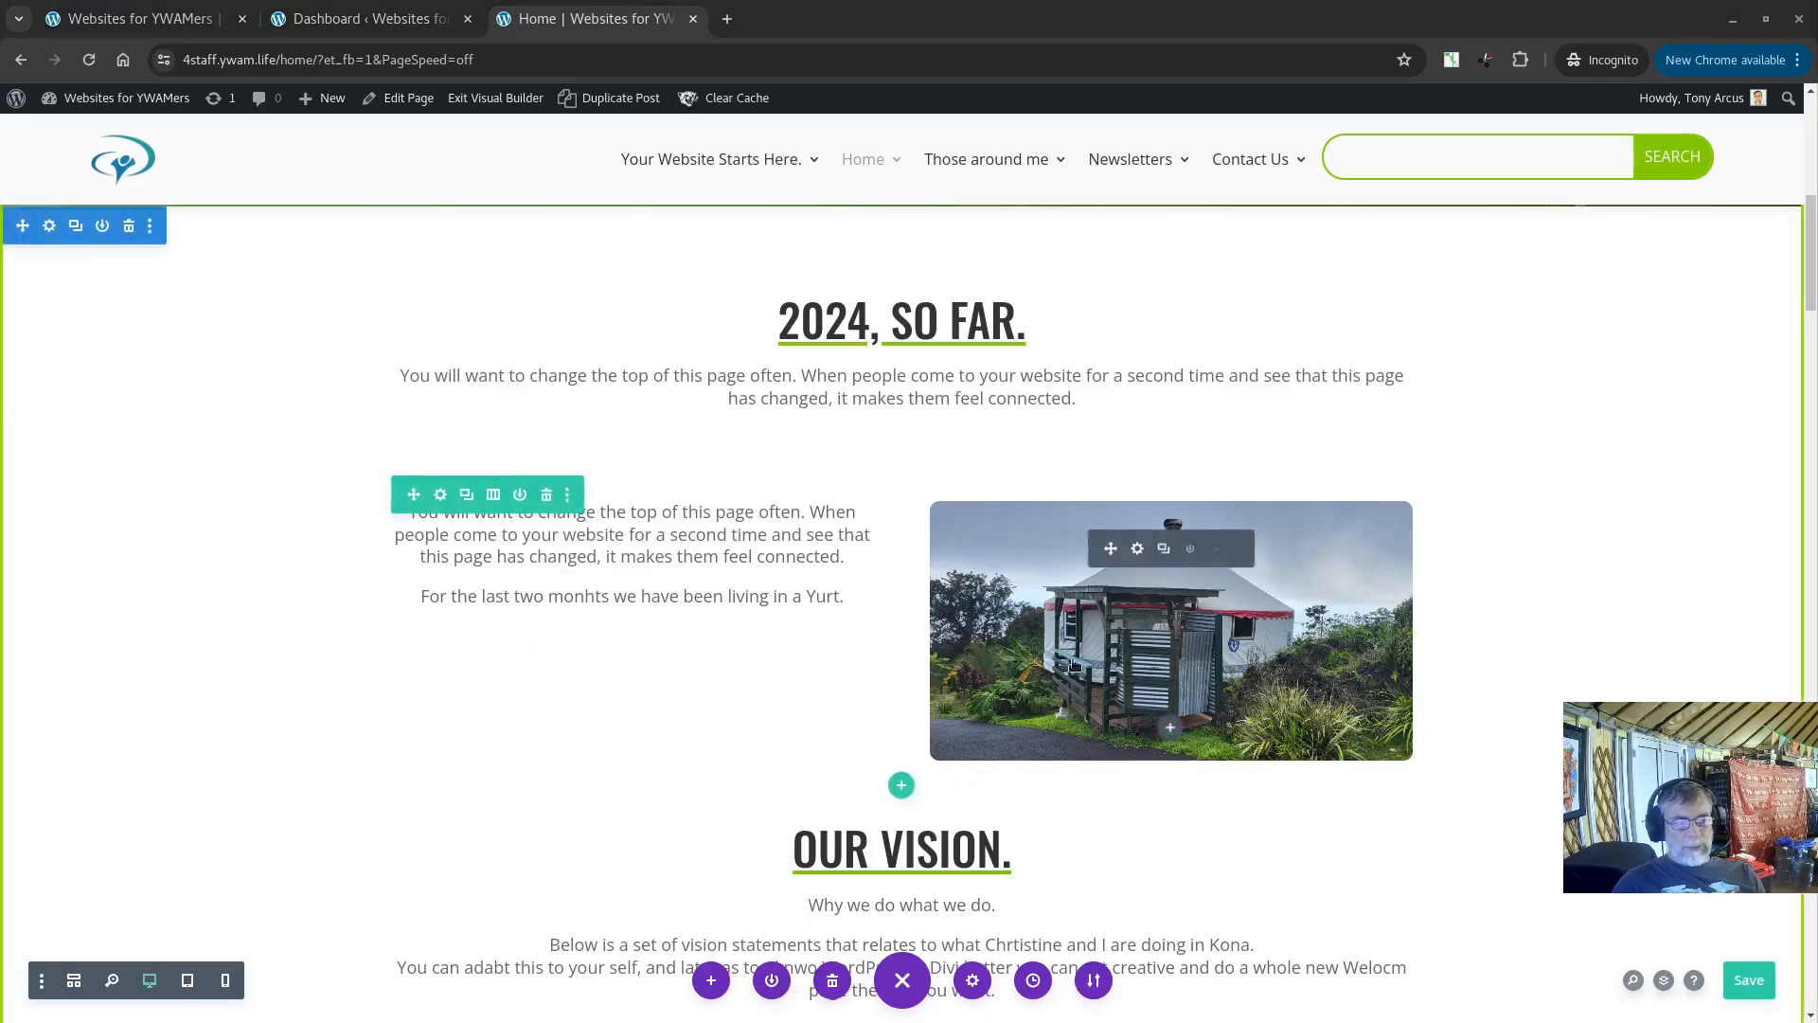
Step: Add the readmefirst image to the gallery beside the text, then remove it again
click(1139, 551)
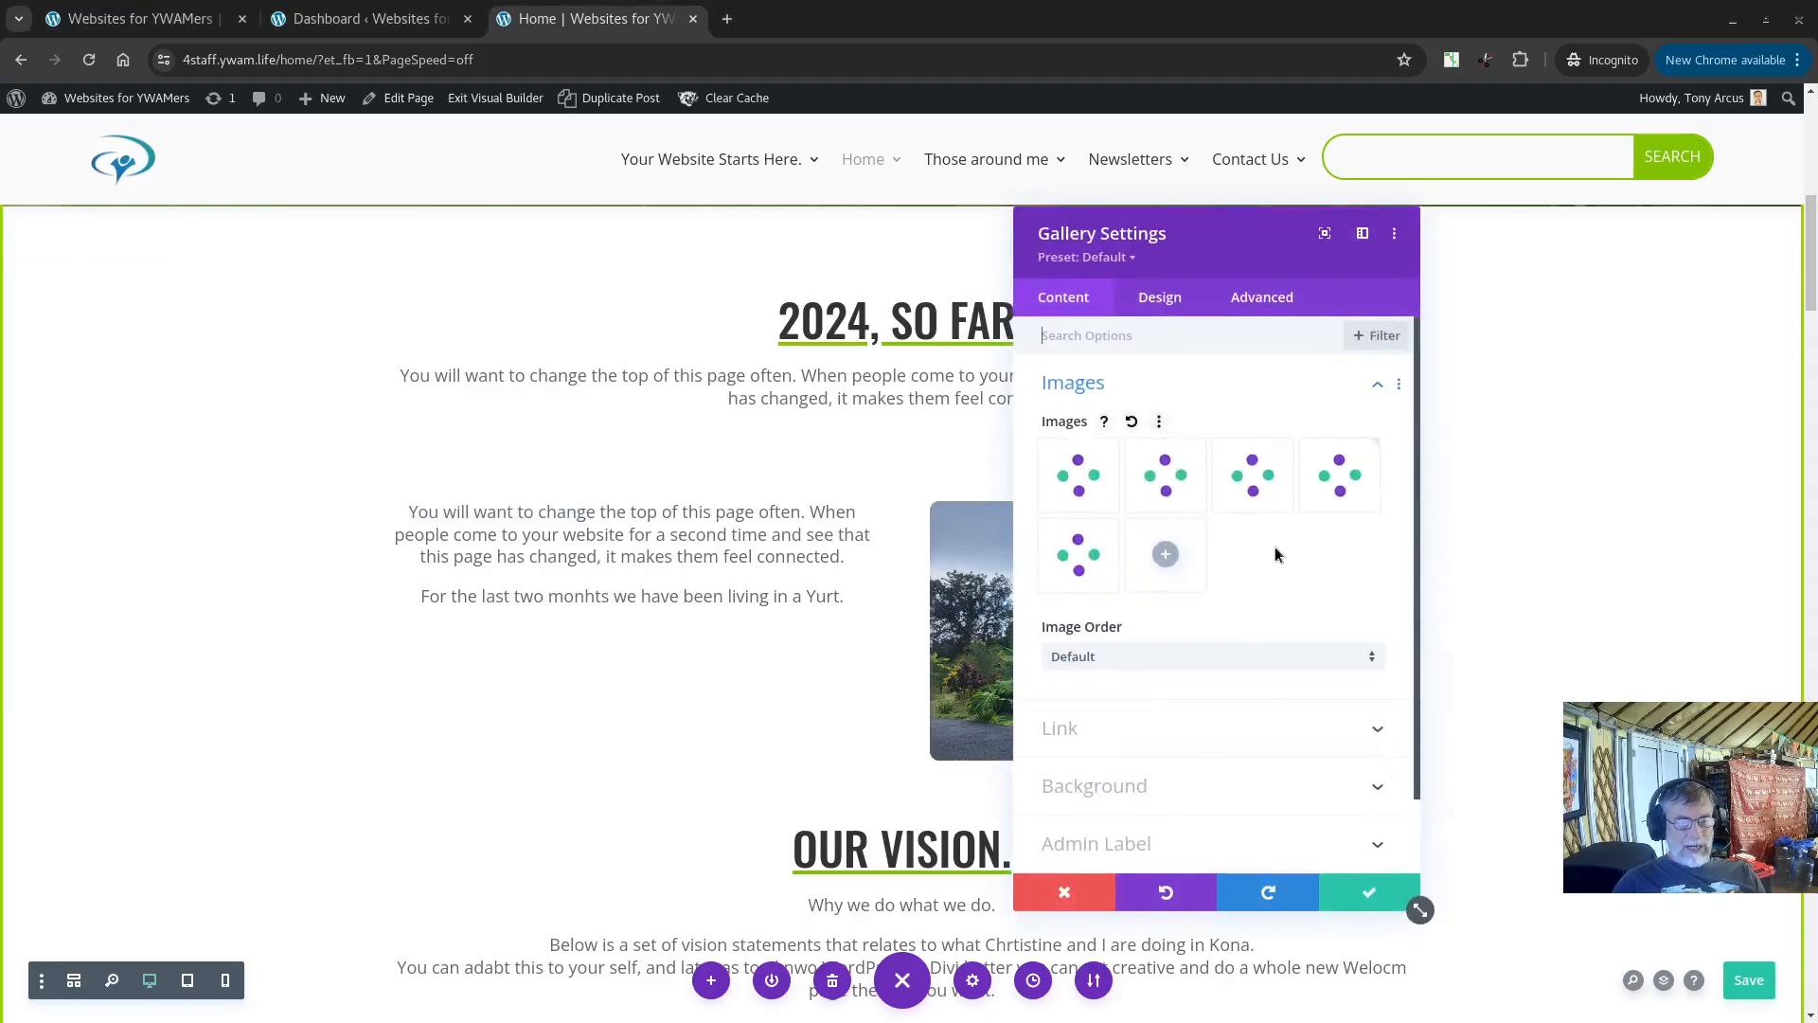
drag(1183, 233, 410, 220)
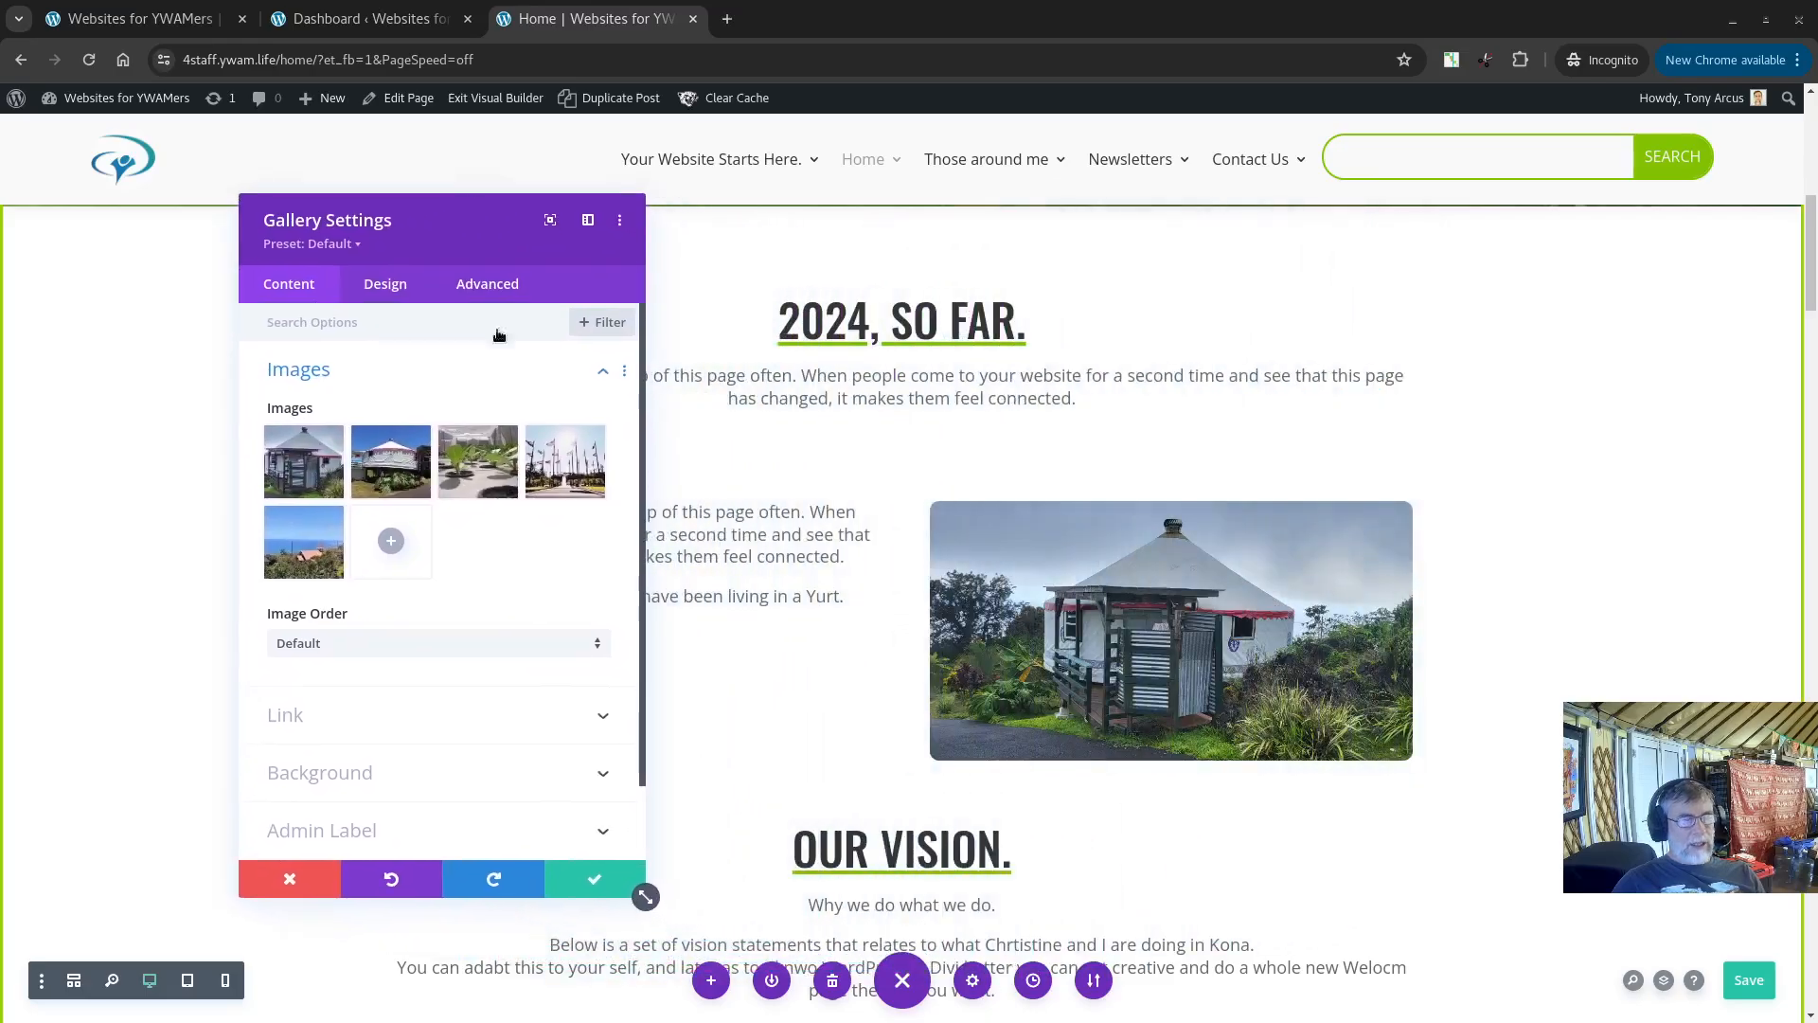
click(389, 541)
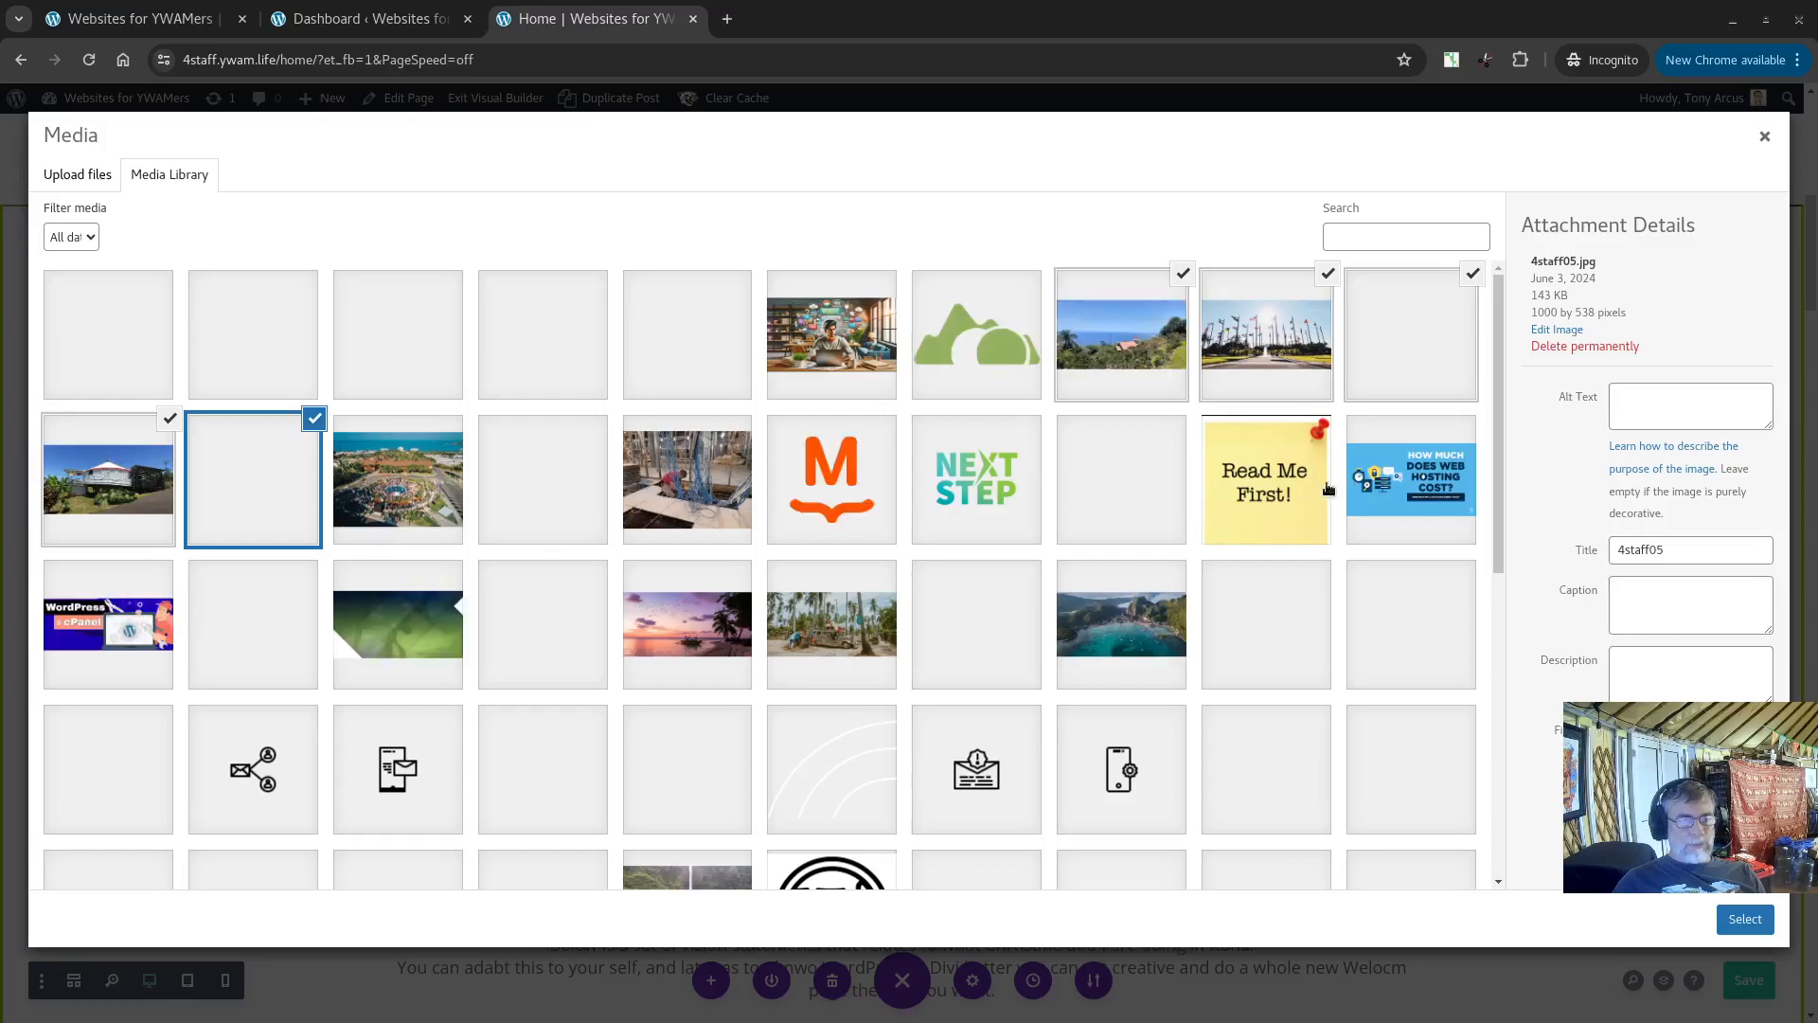
click(1296, 490)
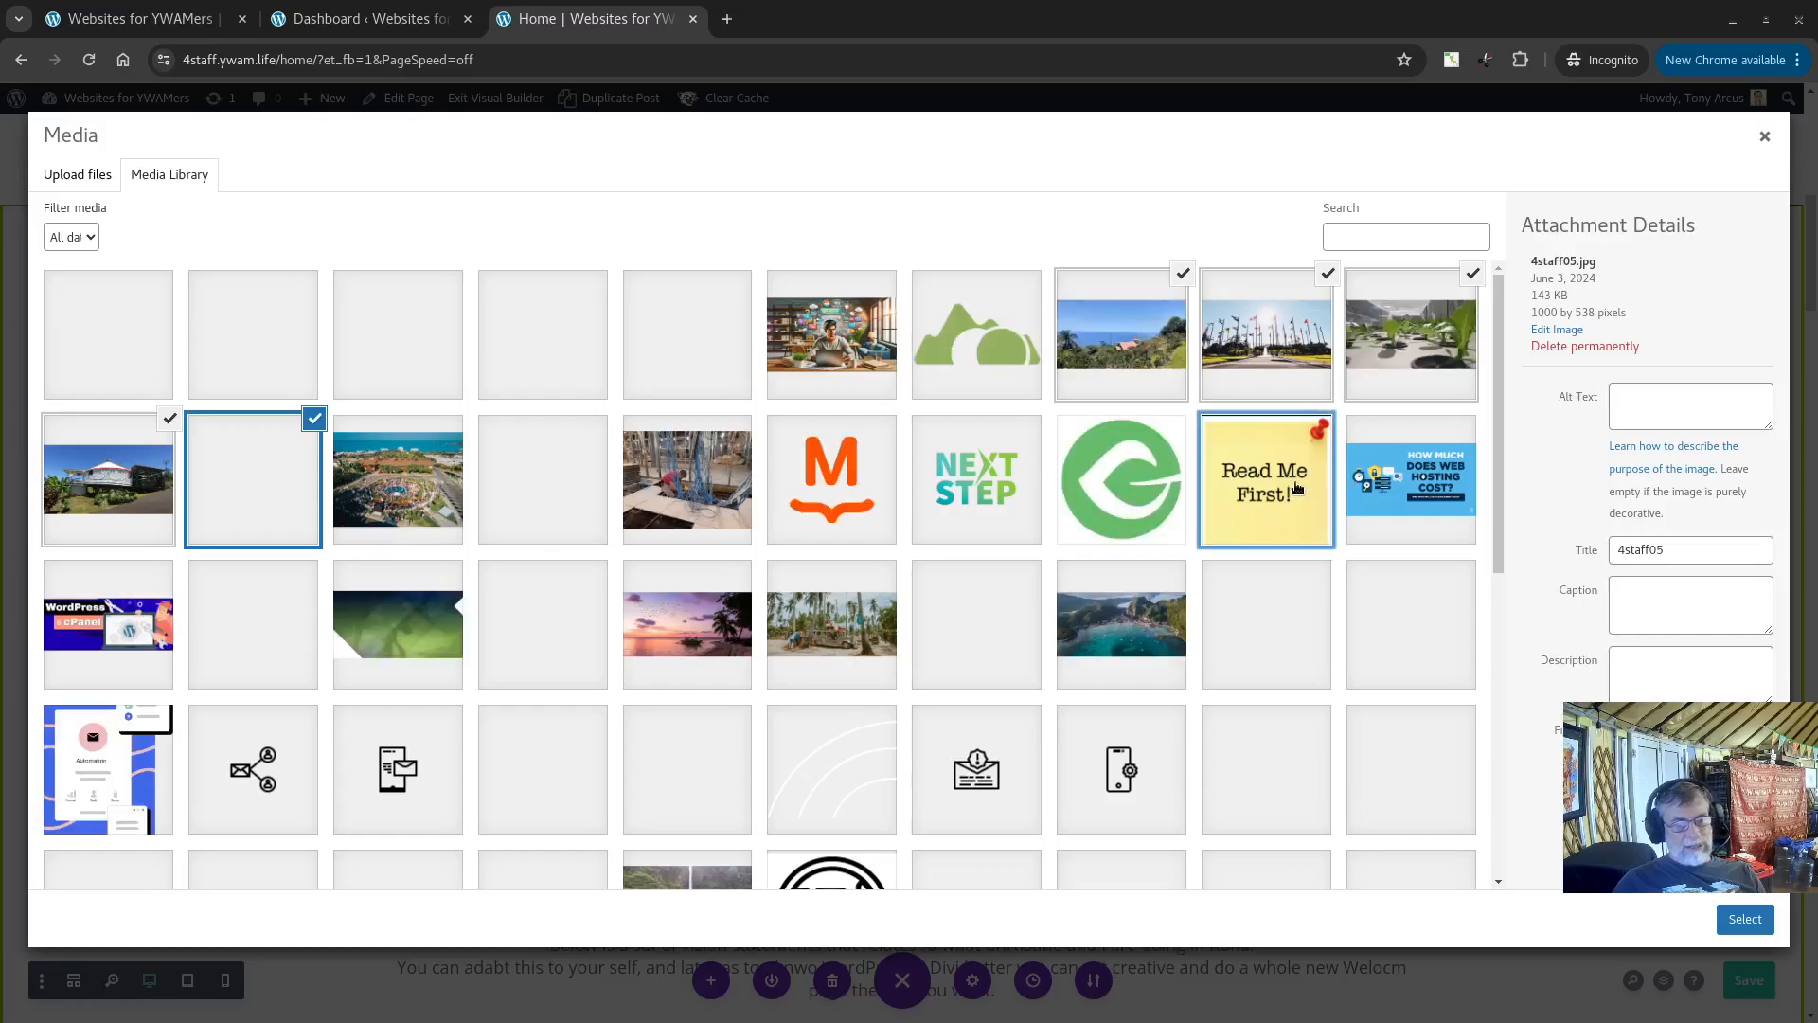
click(1745, 918)
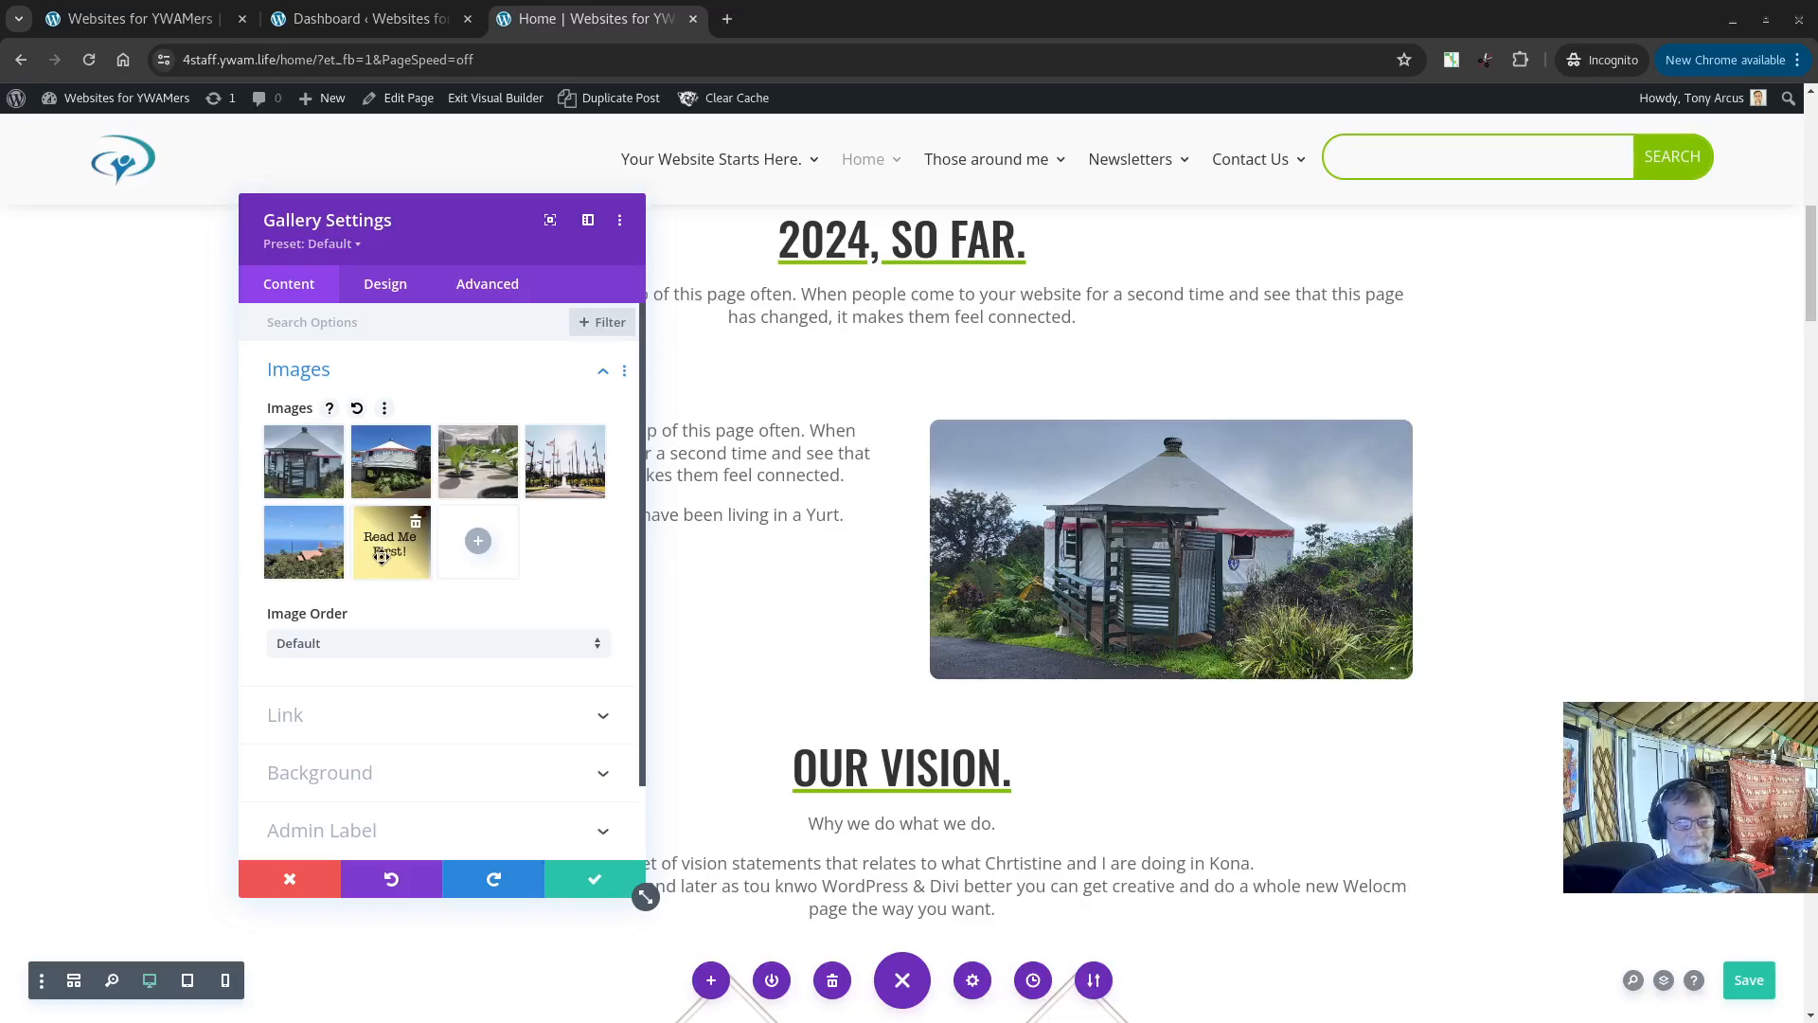
click(416, 526)
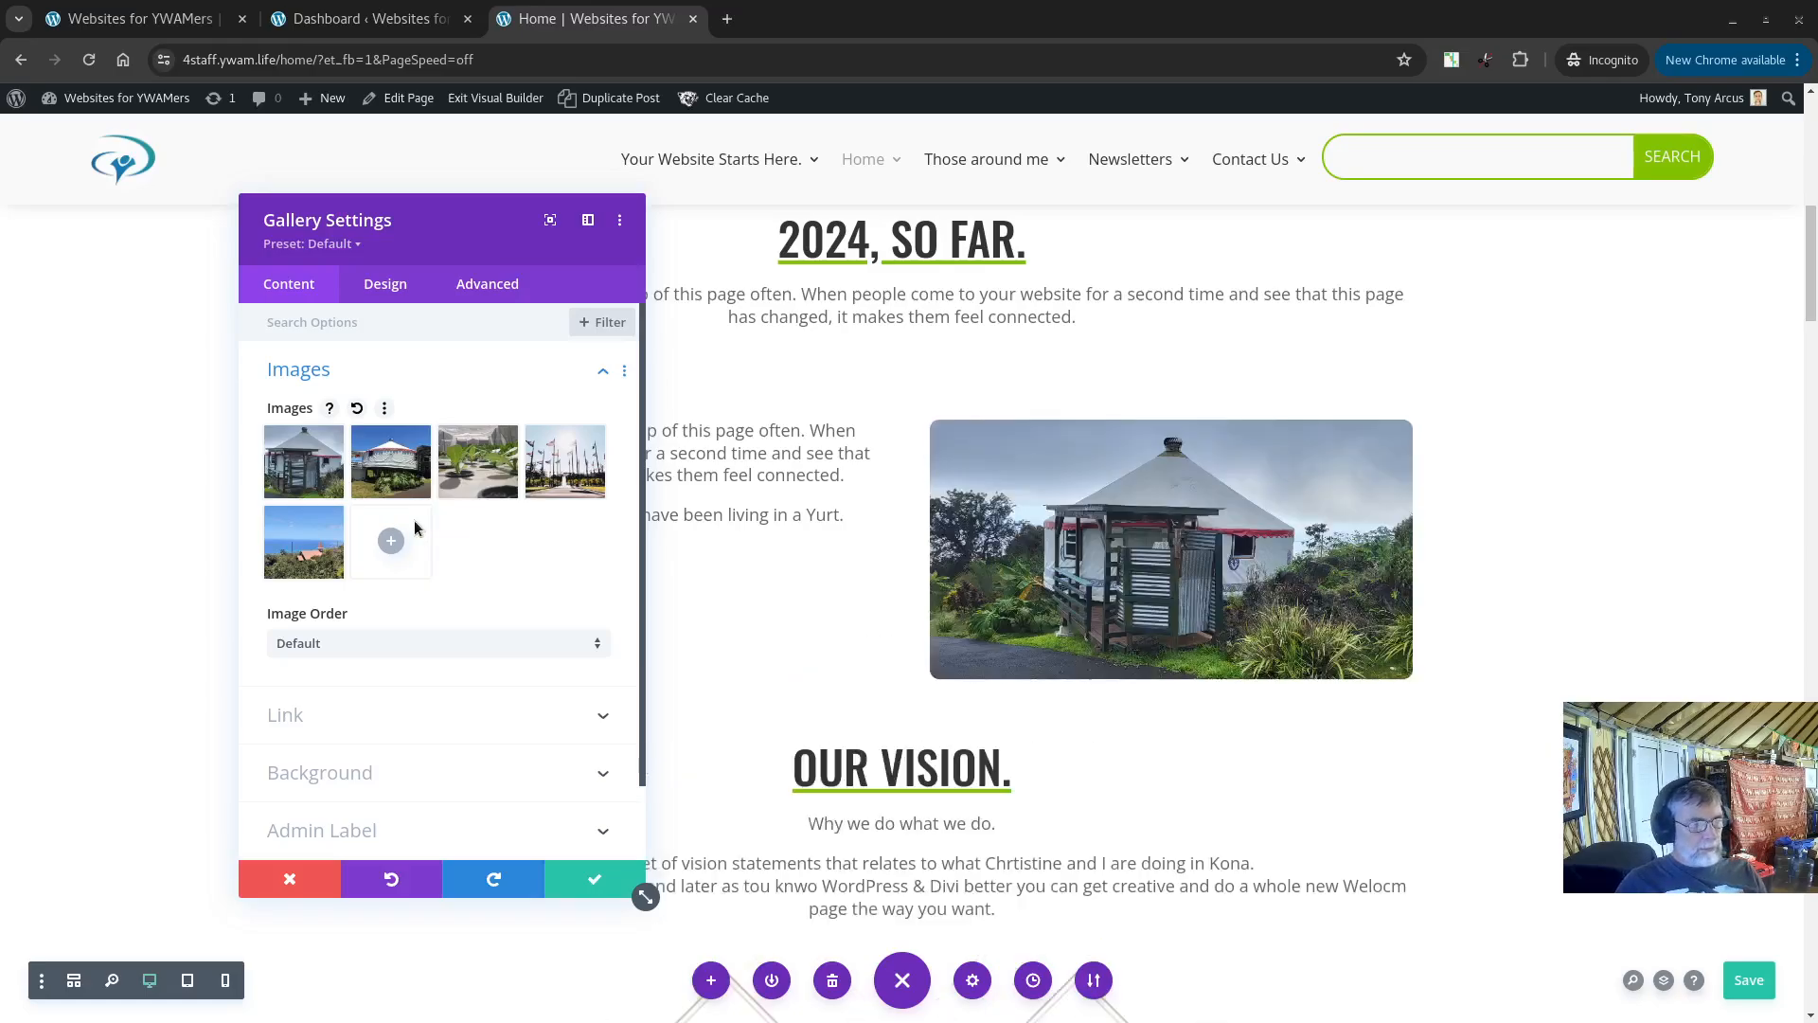
Step: Turn on Automatic Animation for the gallery, set its animation style to Fade, and keep the changes
click(386, 284)
scroll(393, 471, down, 3)
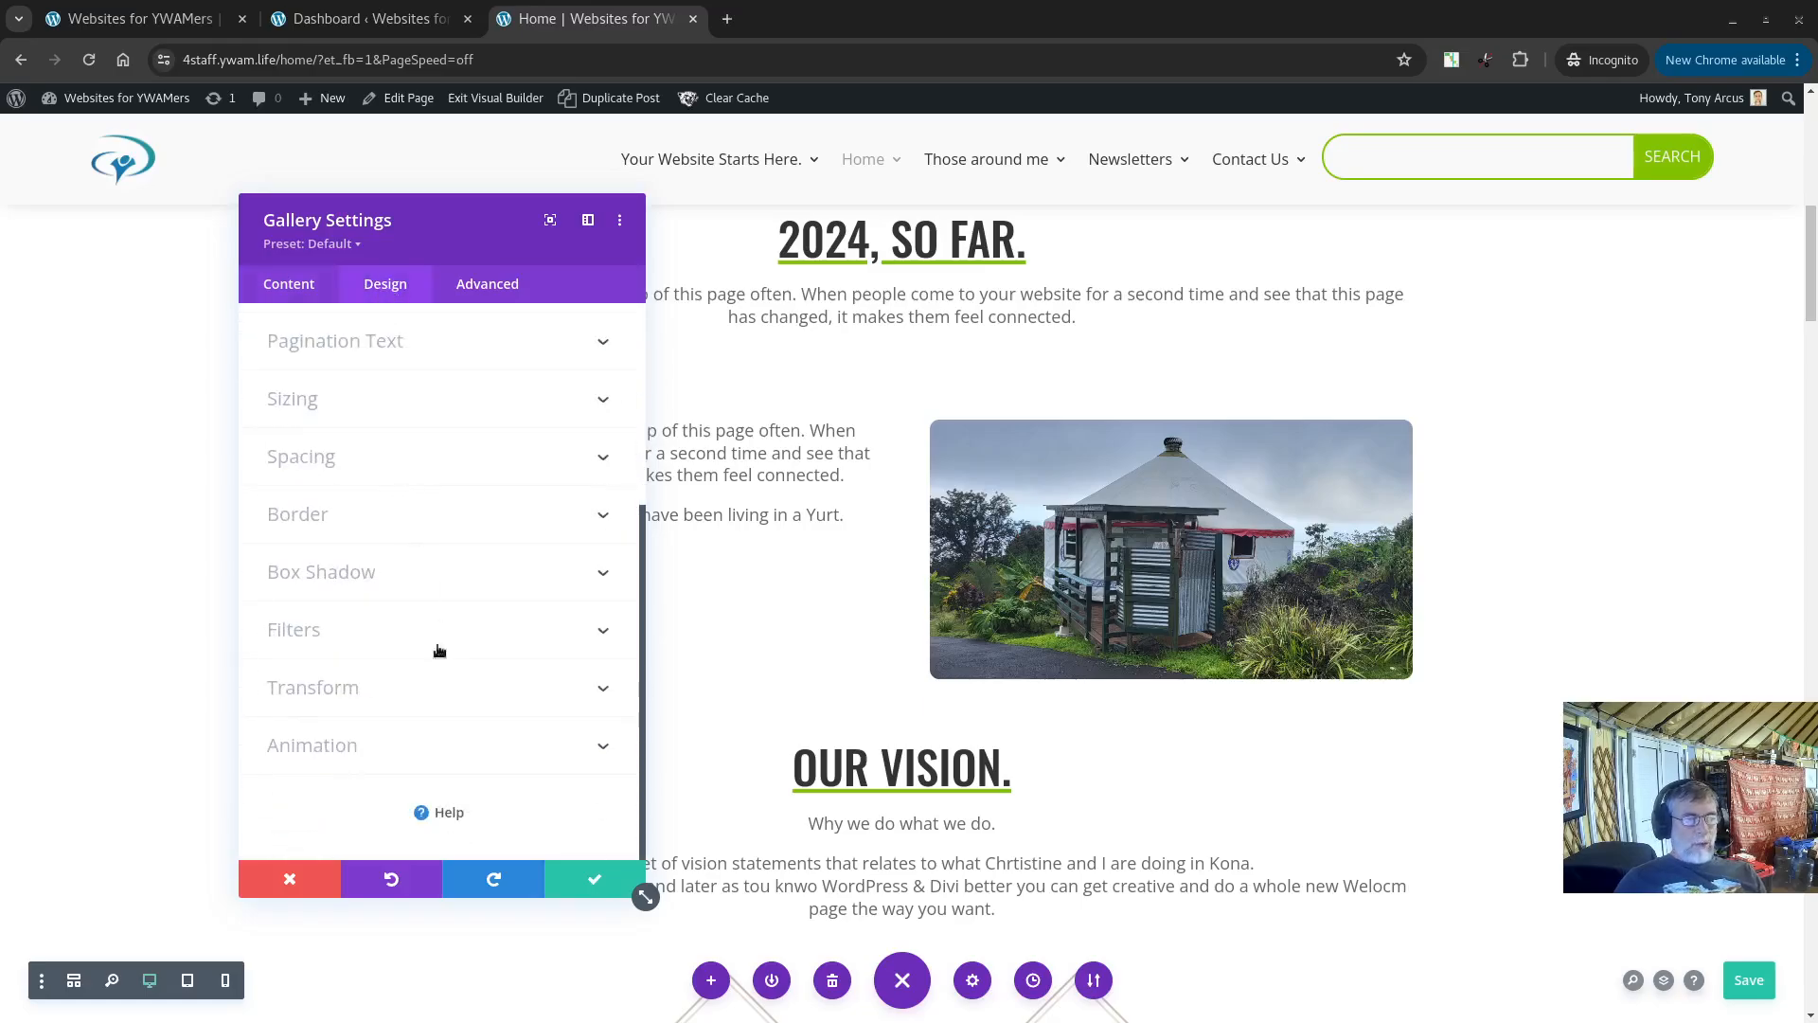
click(435, 745)
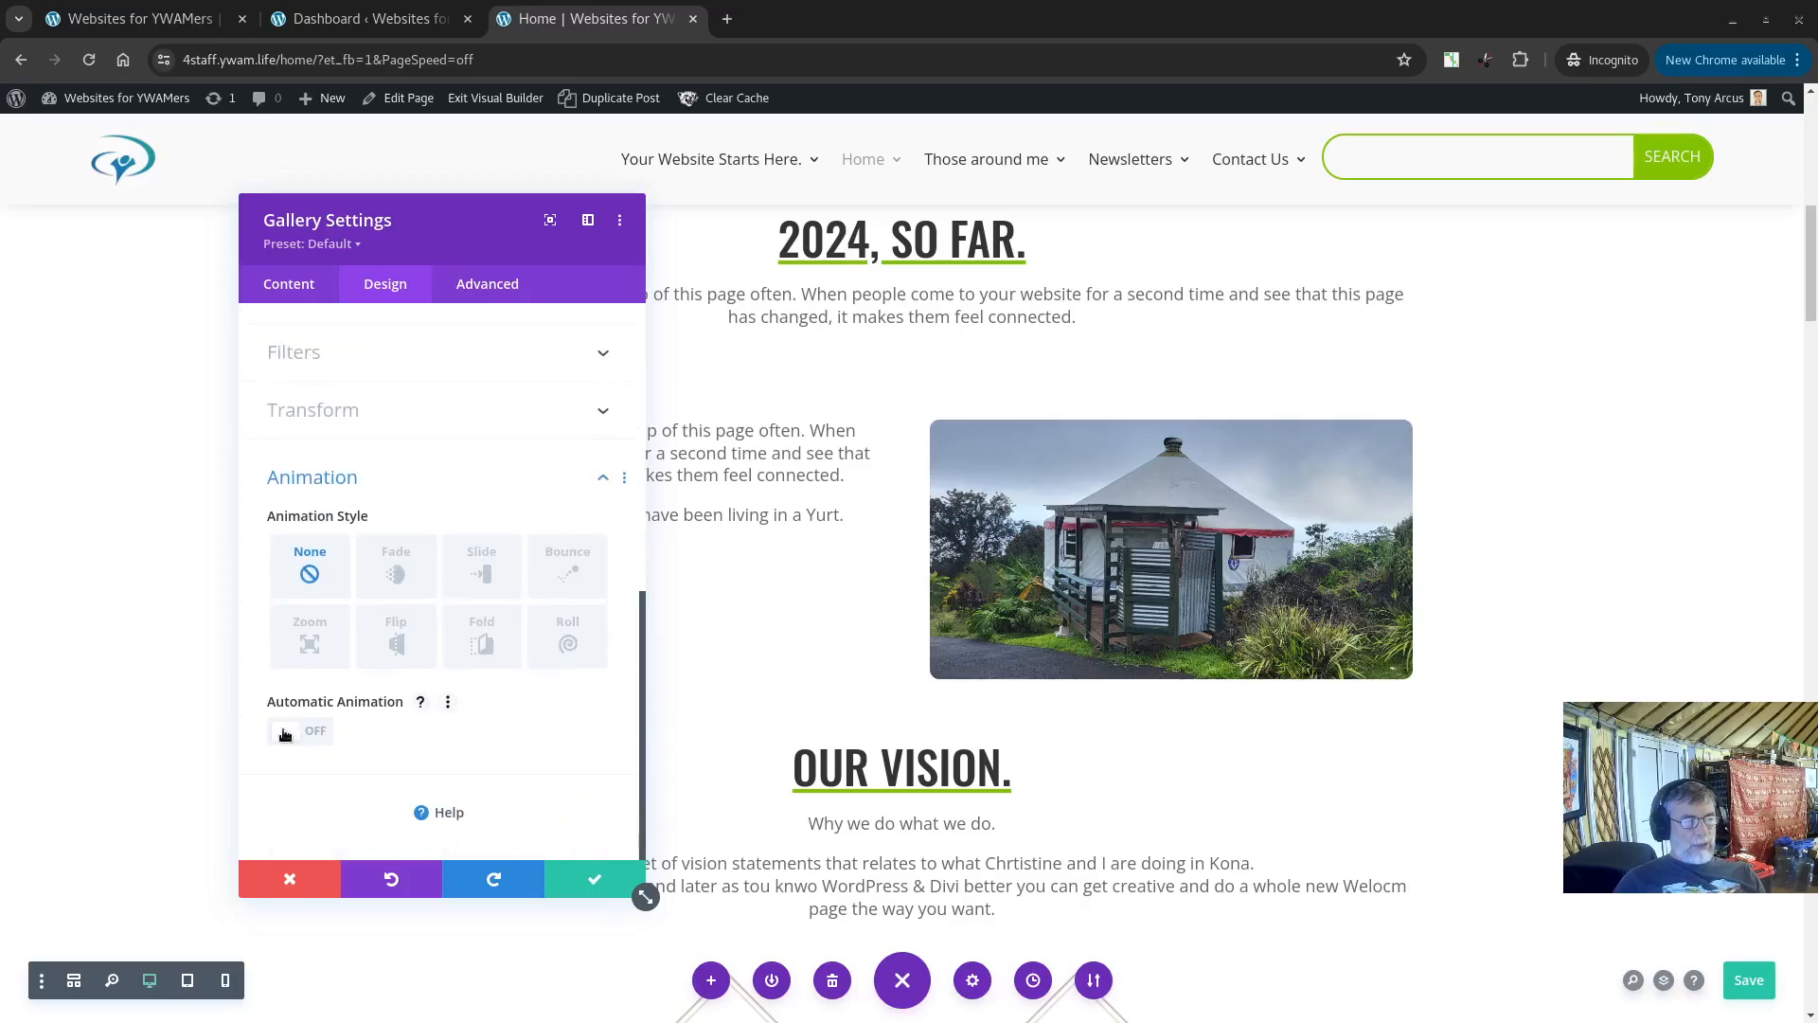
click(285, 735)
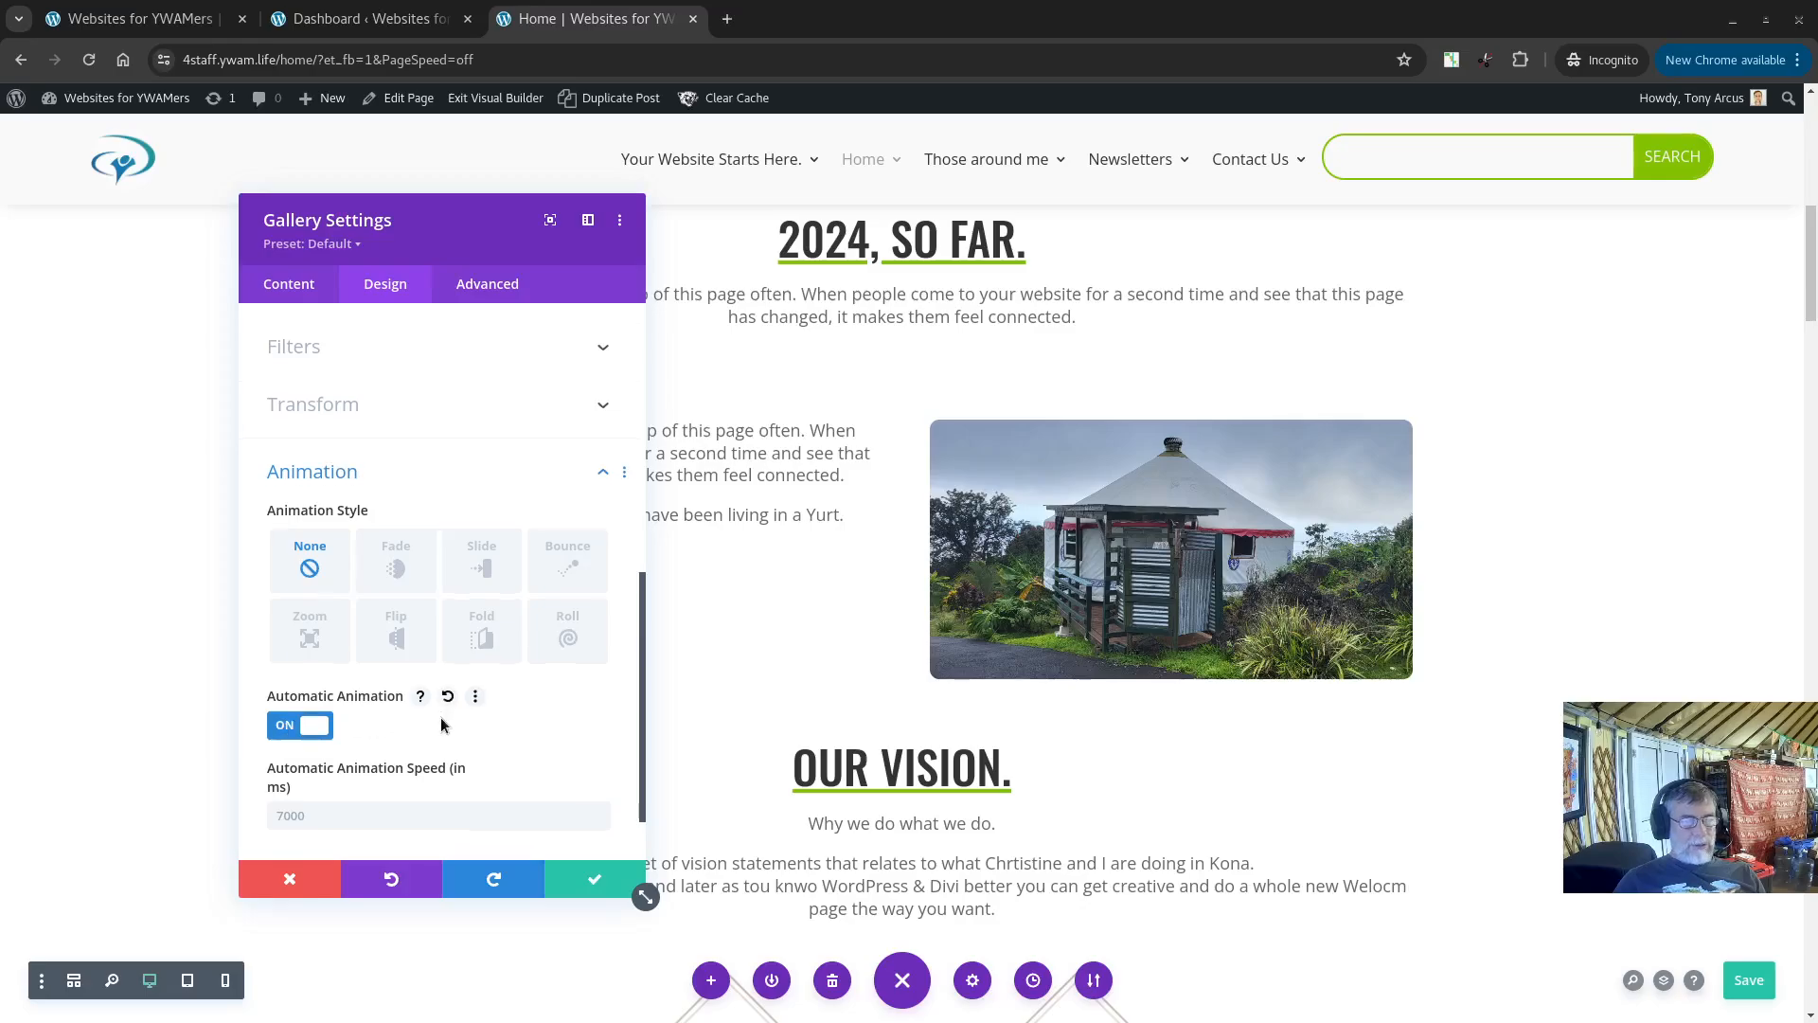
scroll(438, 717, down, 1)
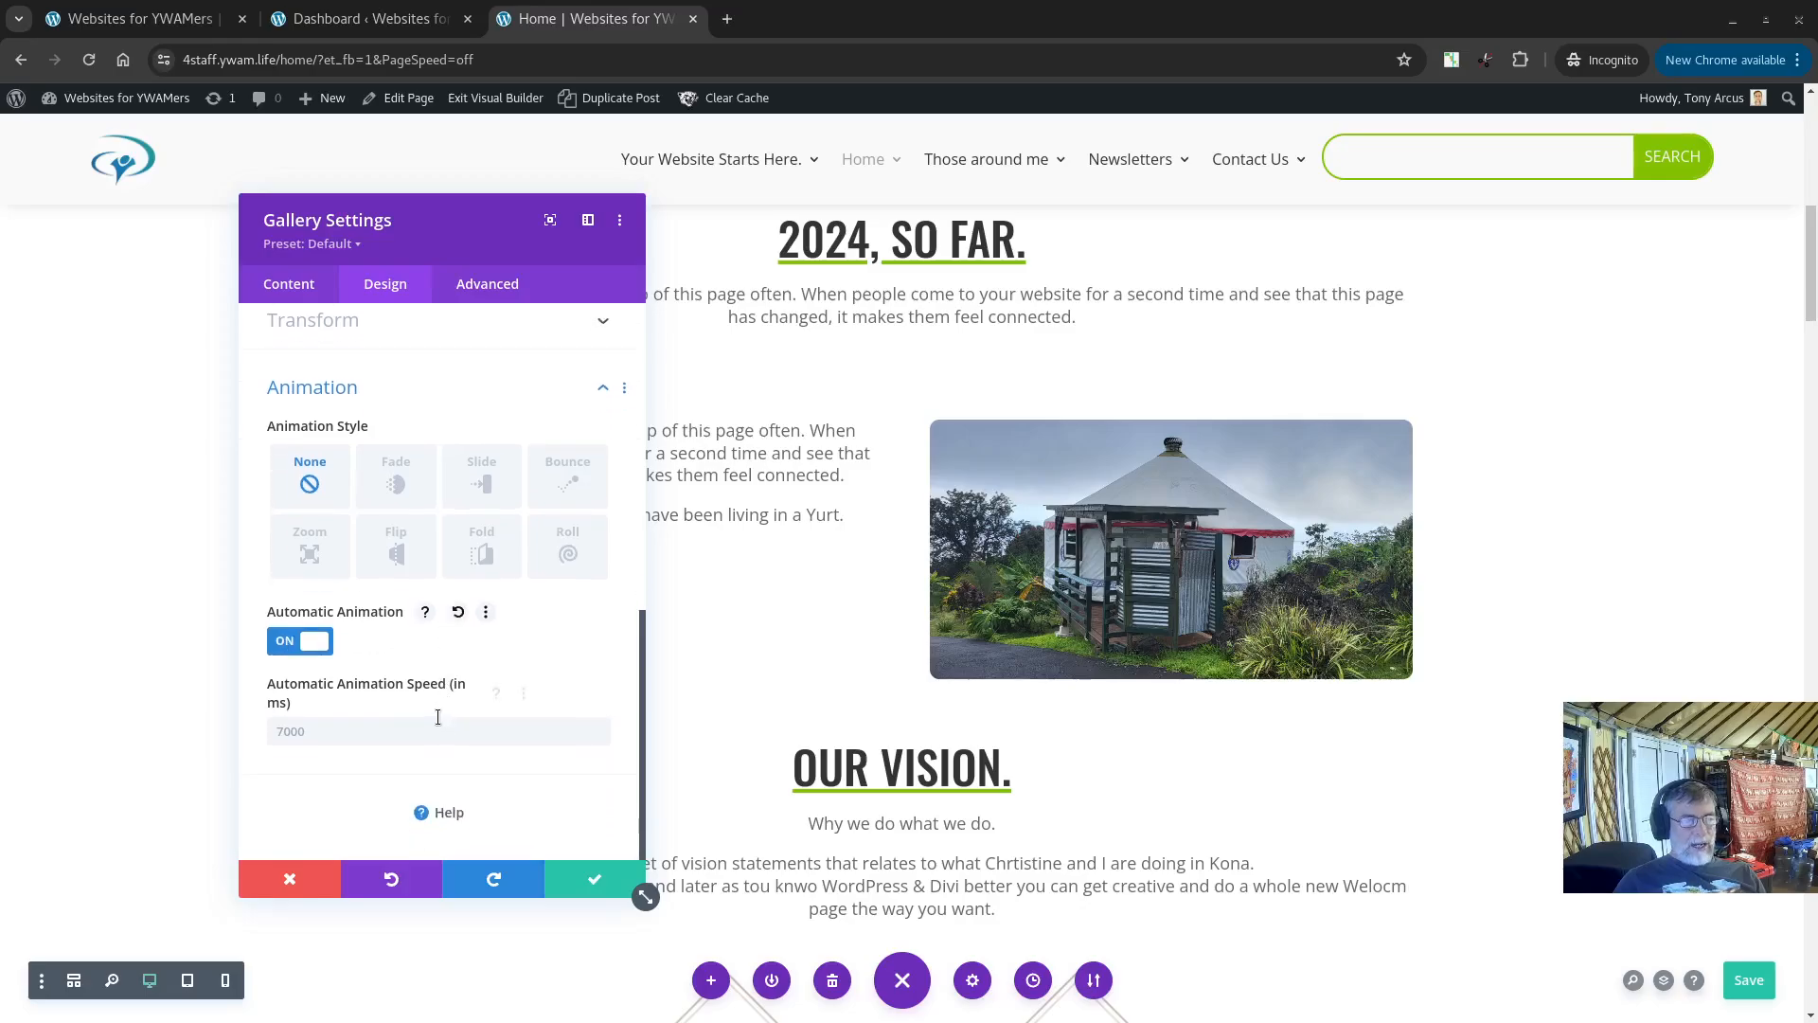
click(395, 488)
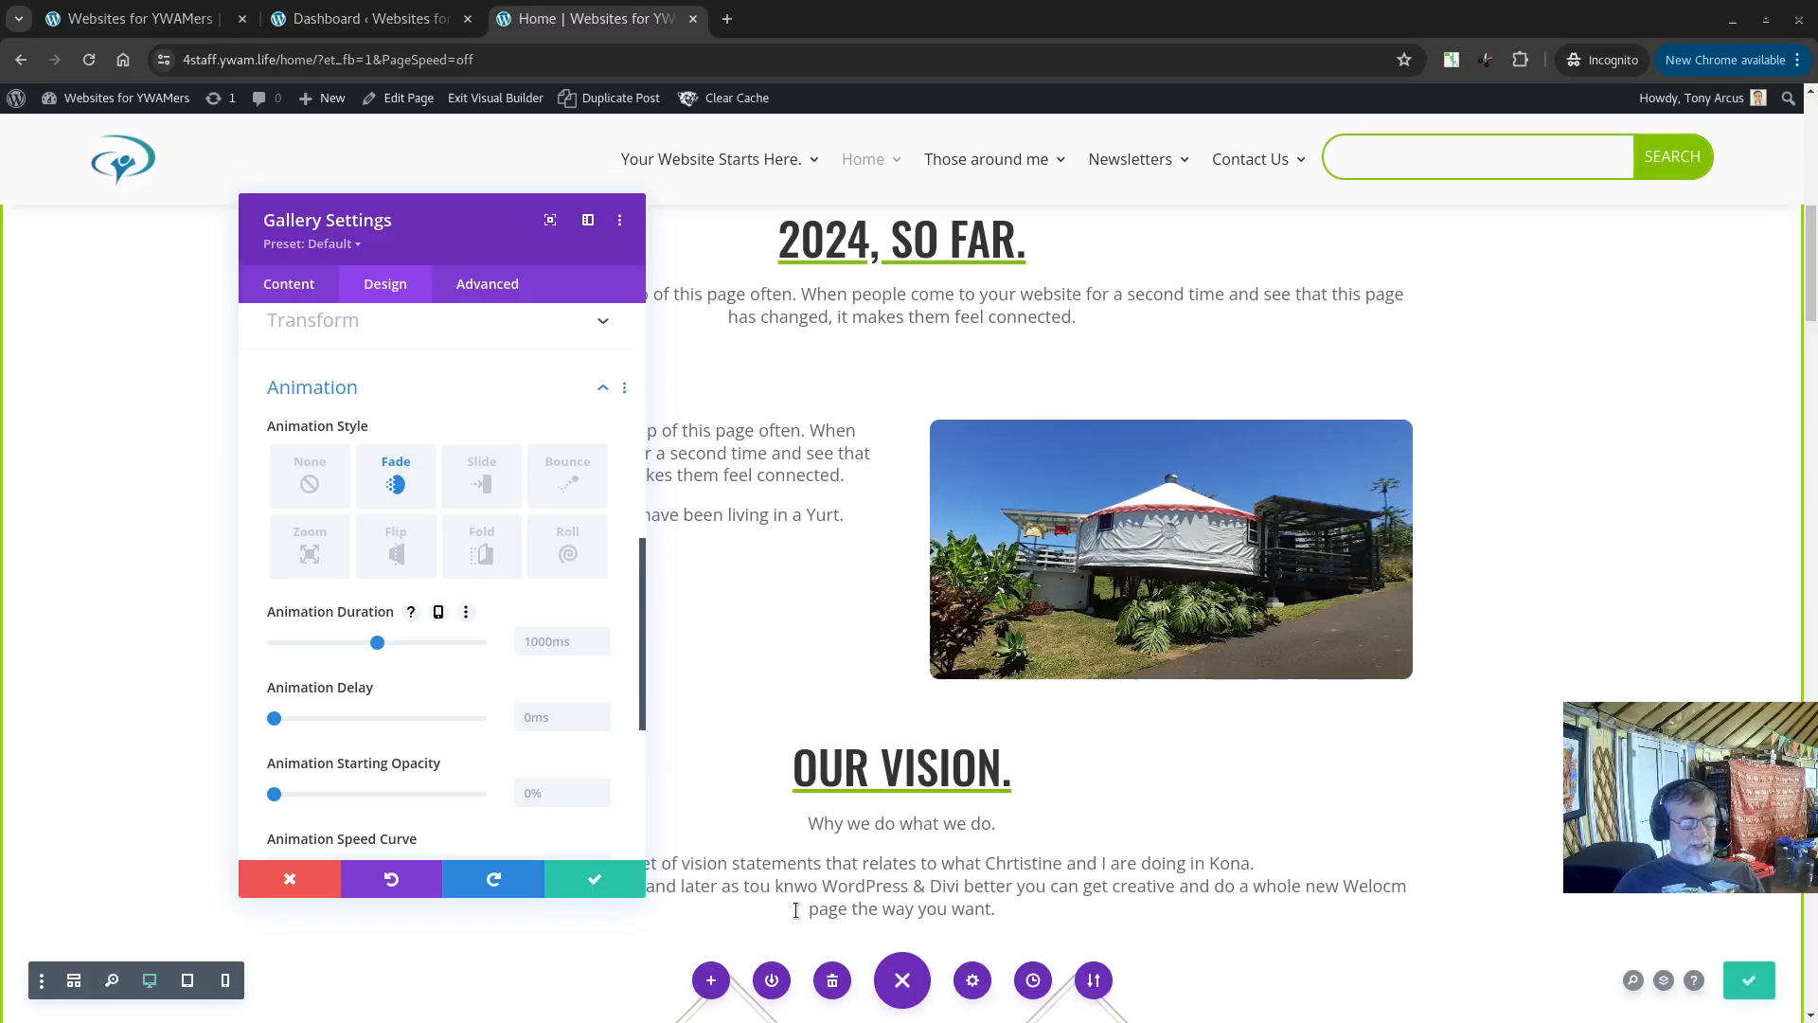
scroll(440, 712, down, 4)
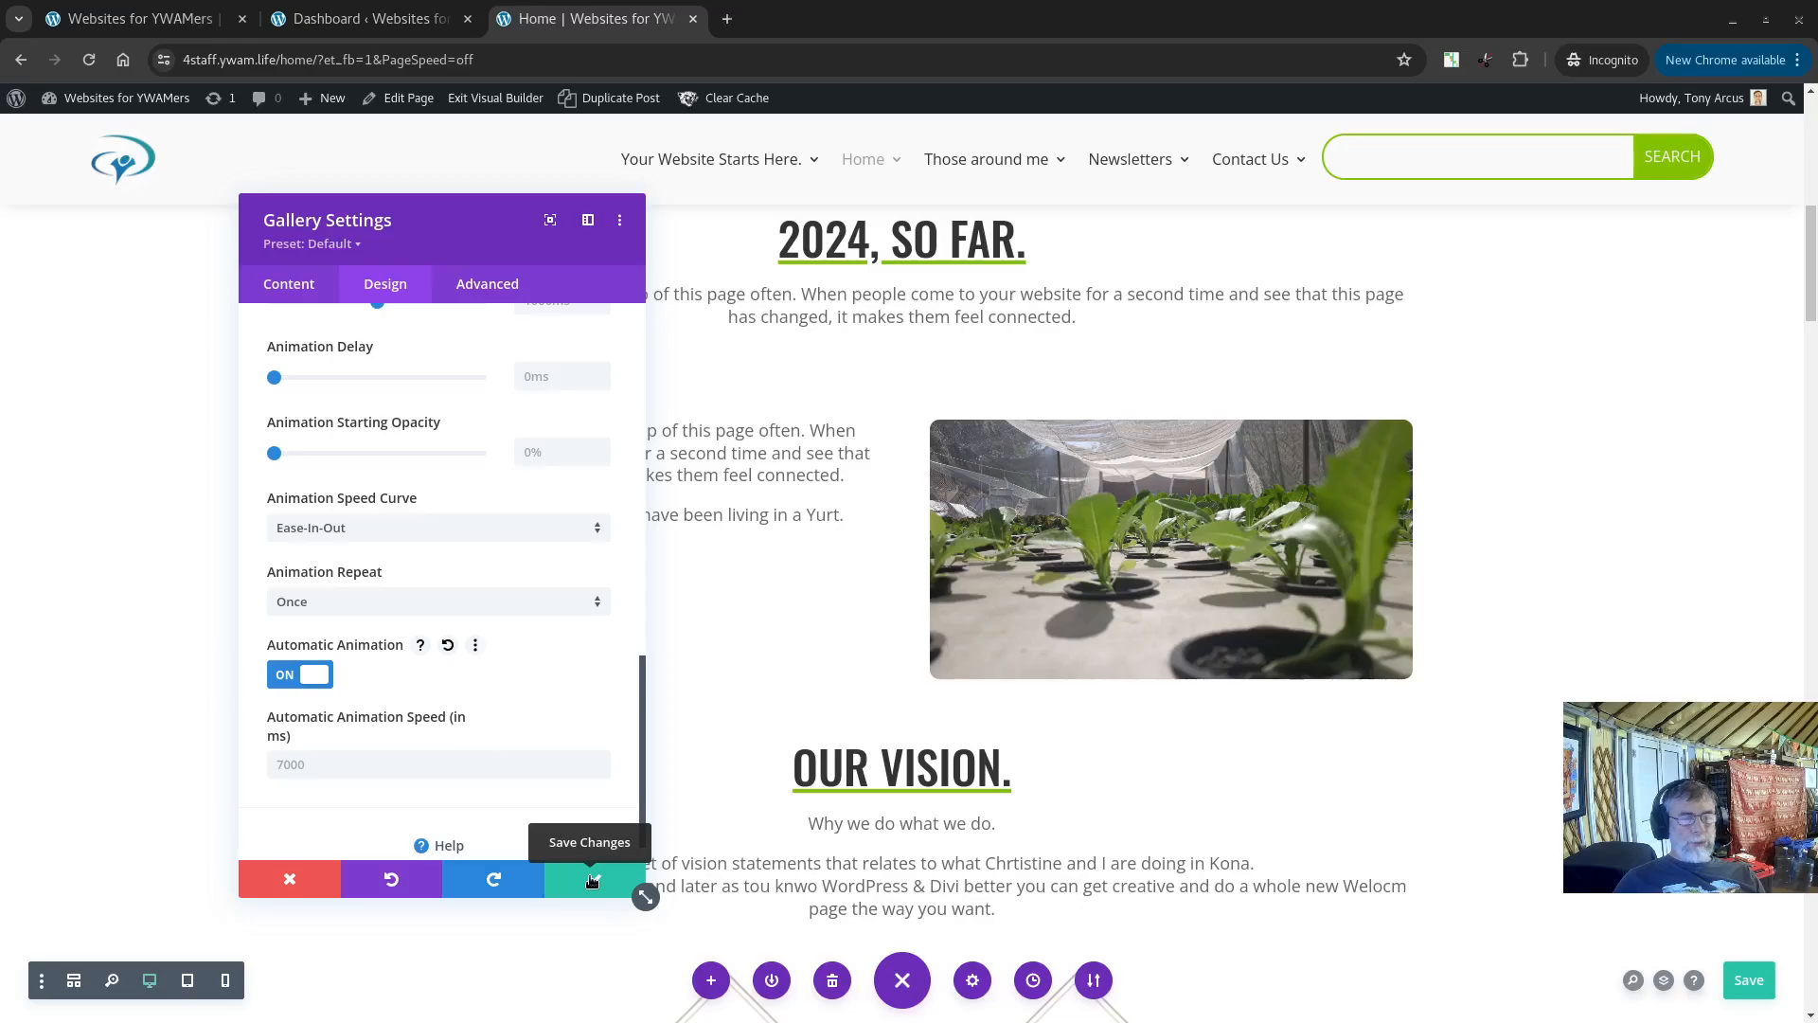
click(592, 881)
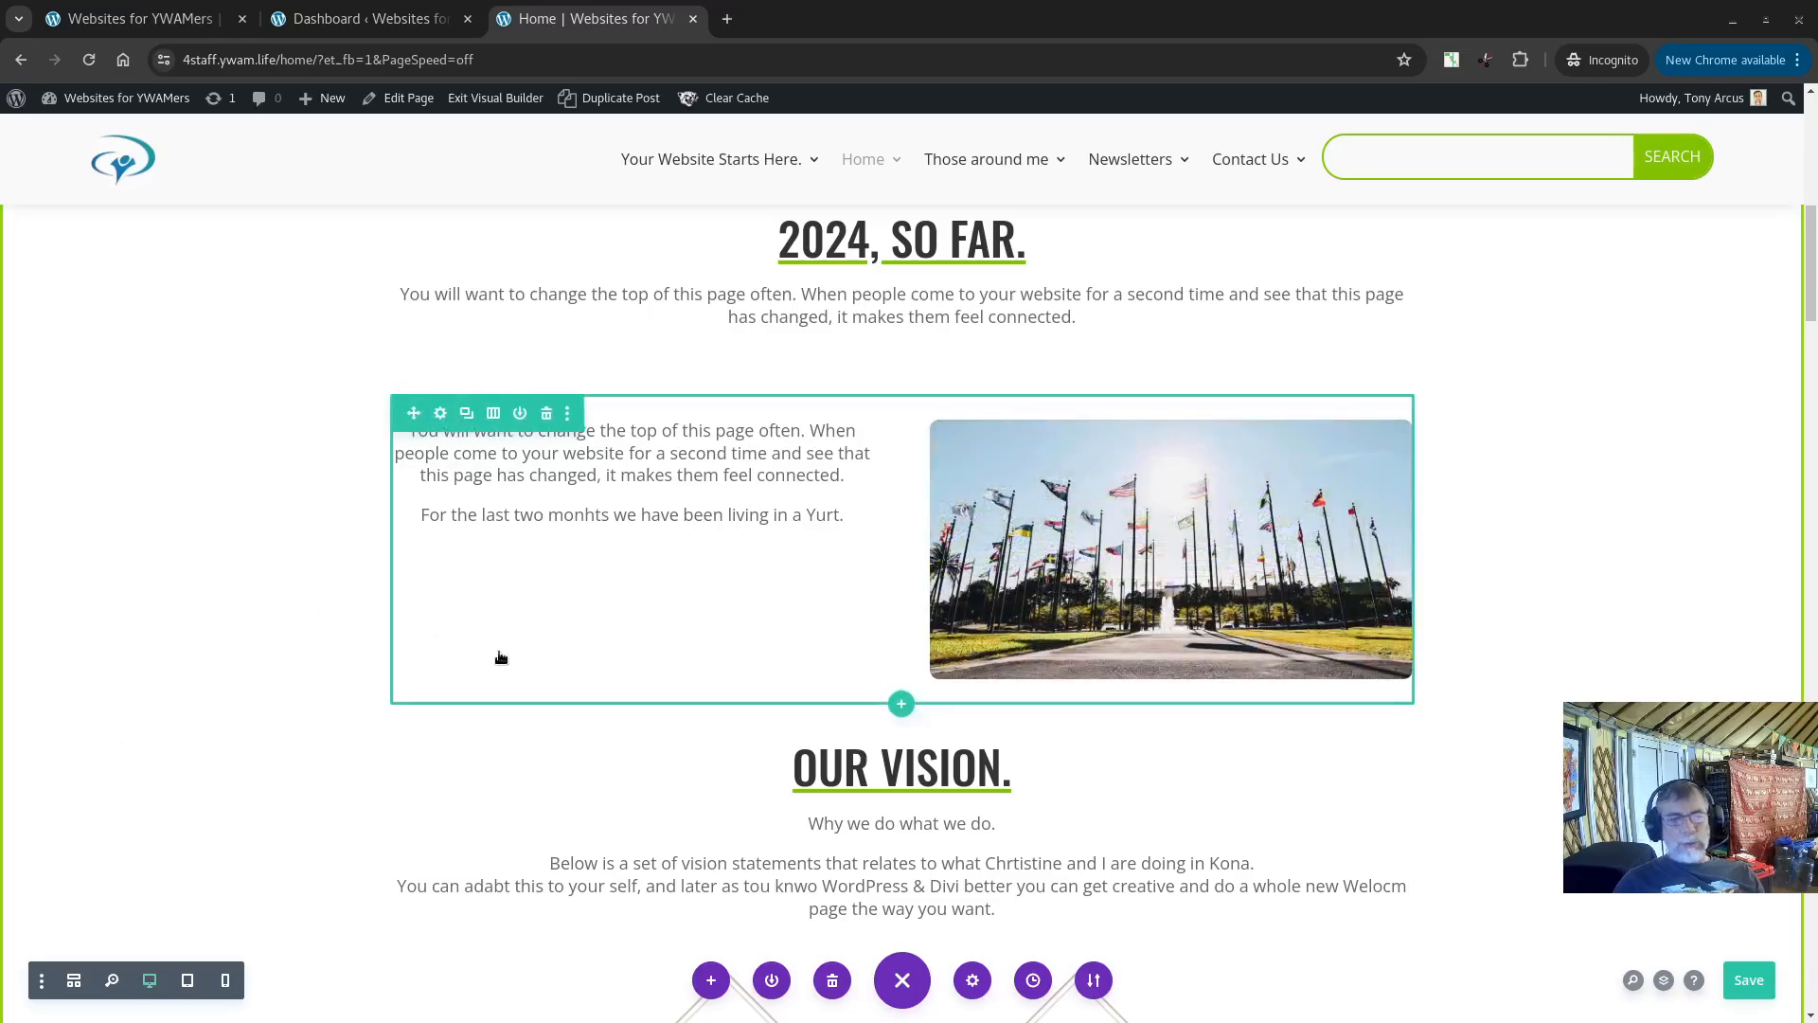
Step: Rename the Training Trainers blurb's title to "Spread the good news" and save the page
scroll(528, 669, down, 4)
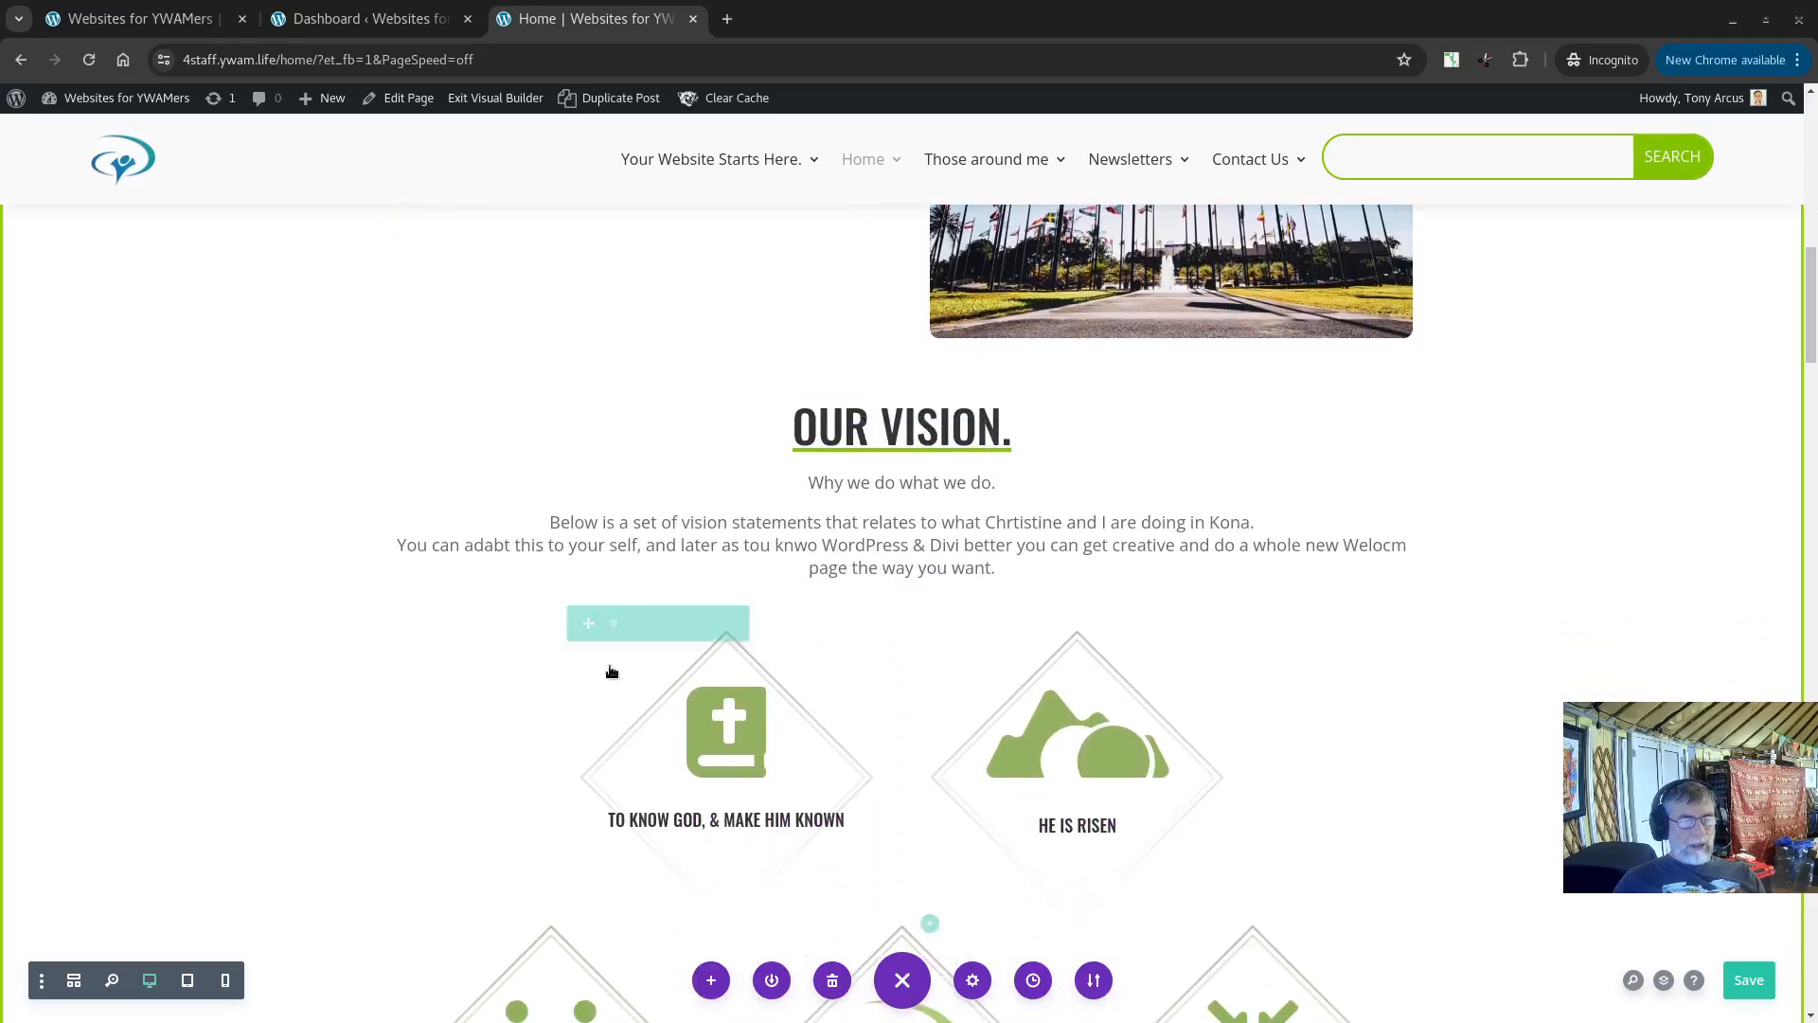
scroll(612, 672, down, 3)
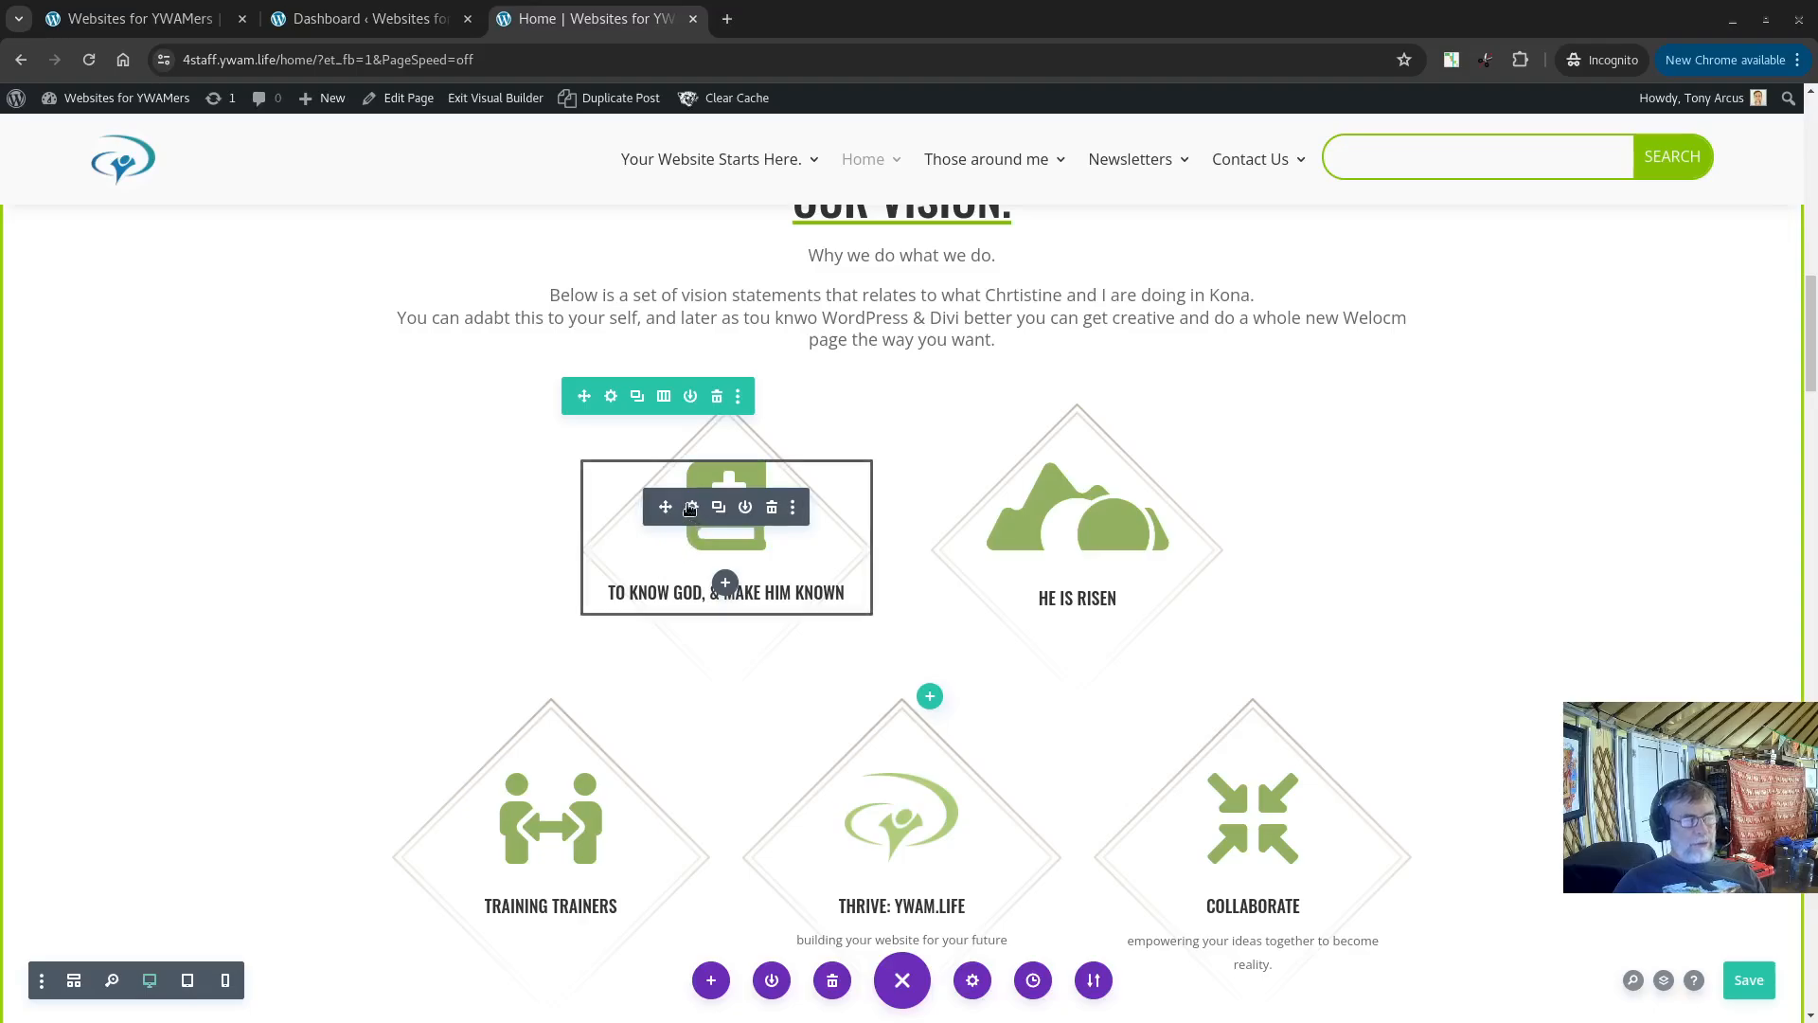
scroll(690, 509, down, 3)
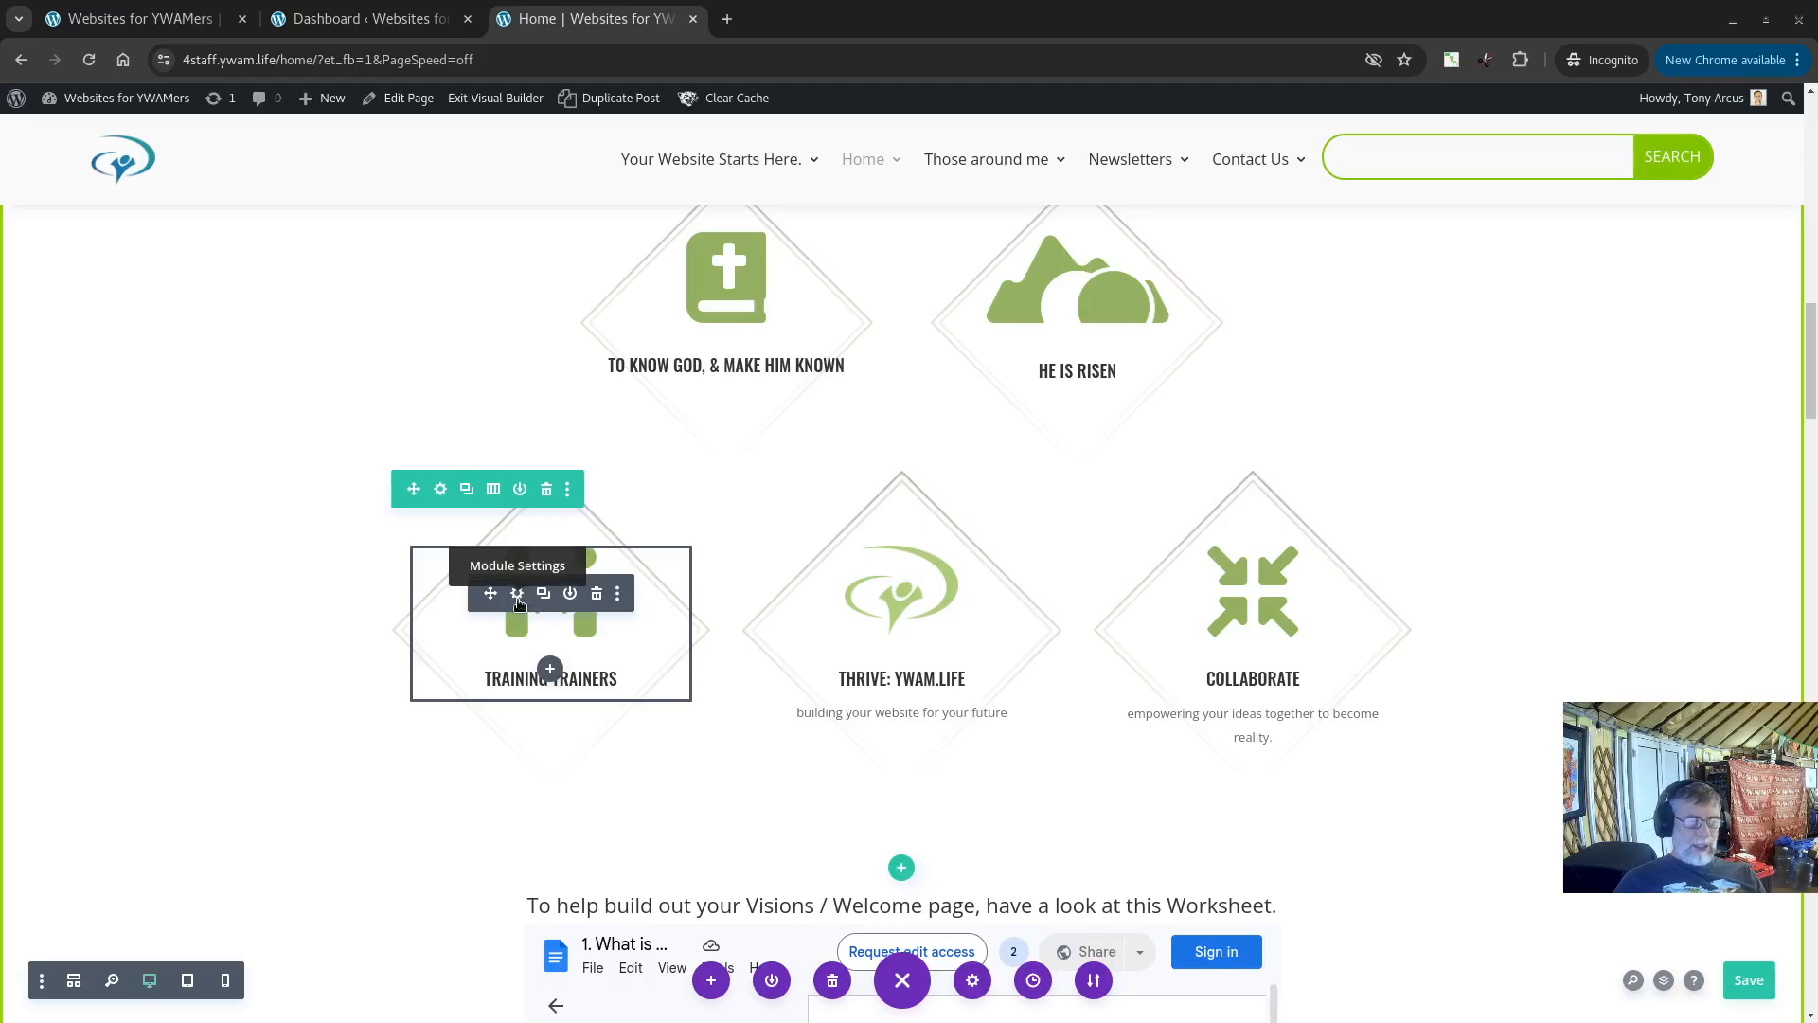
click(517, 594)
drag(464, 496, 350, 441)
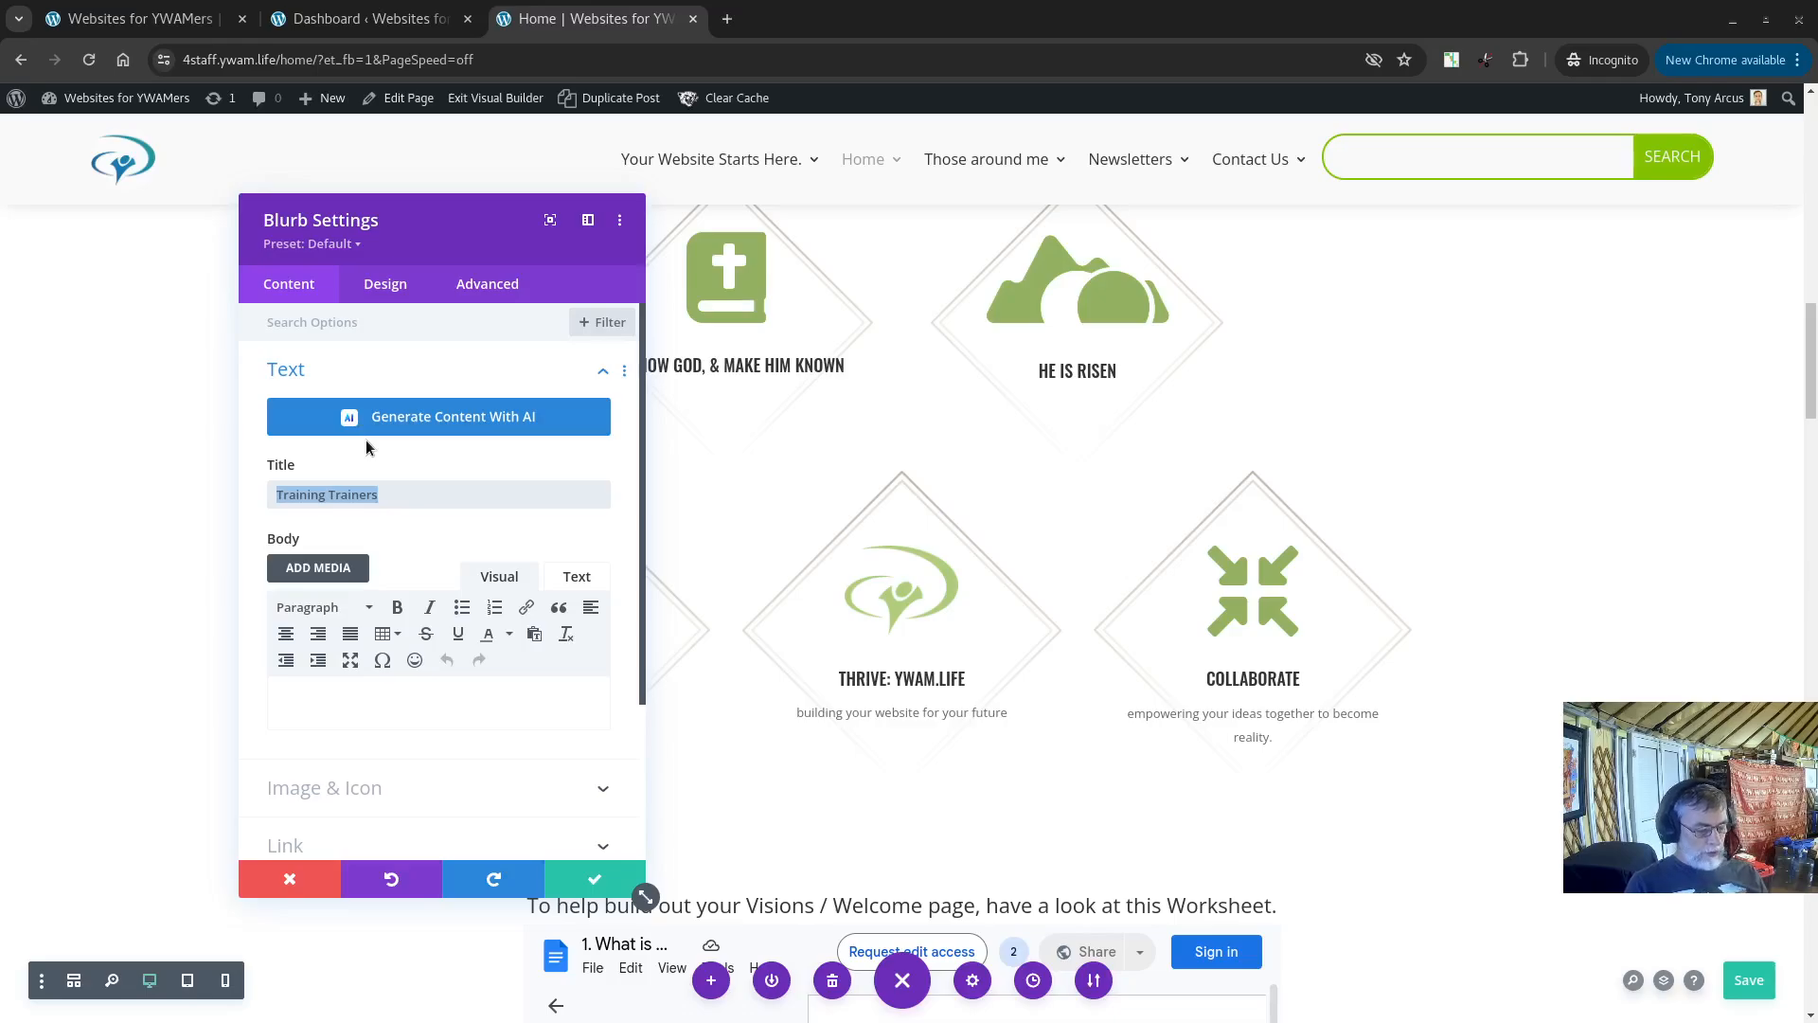
text(Sspread the )
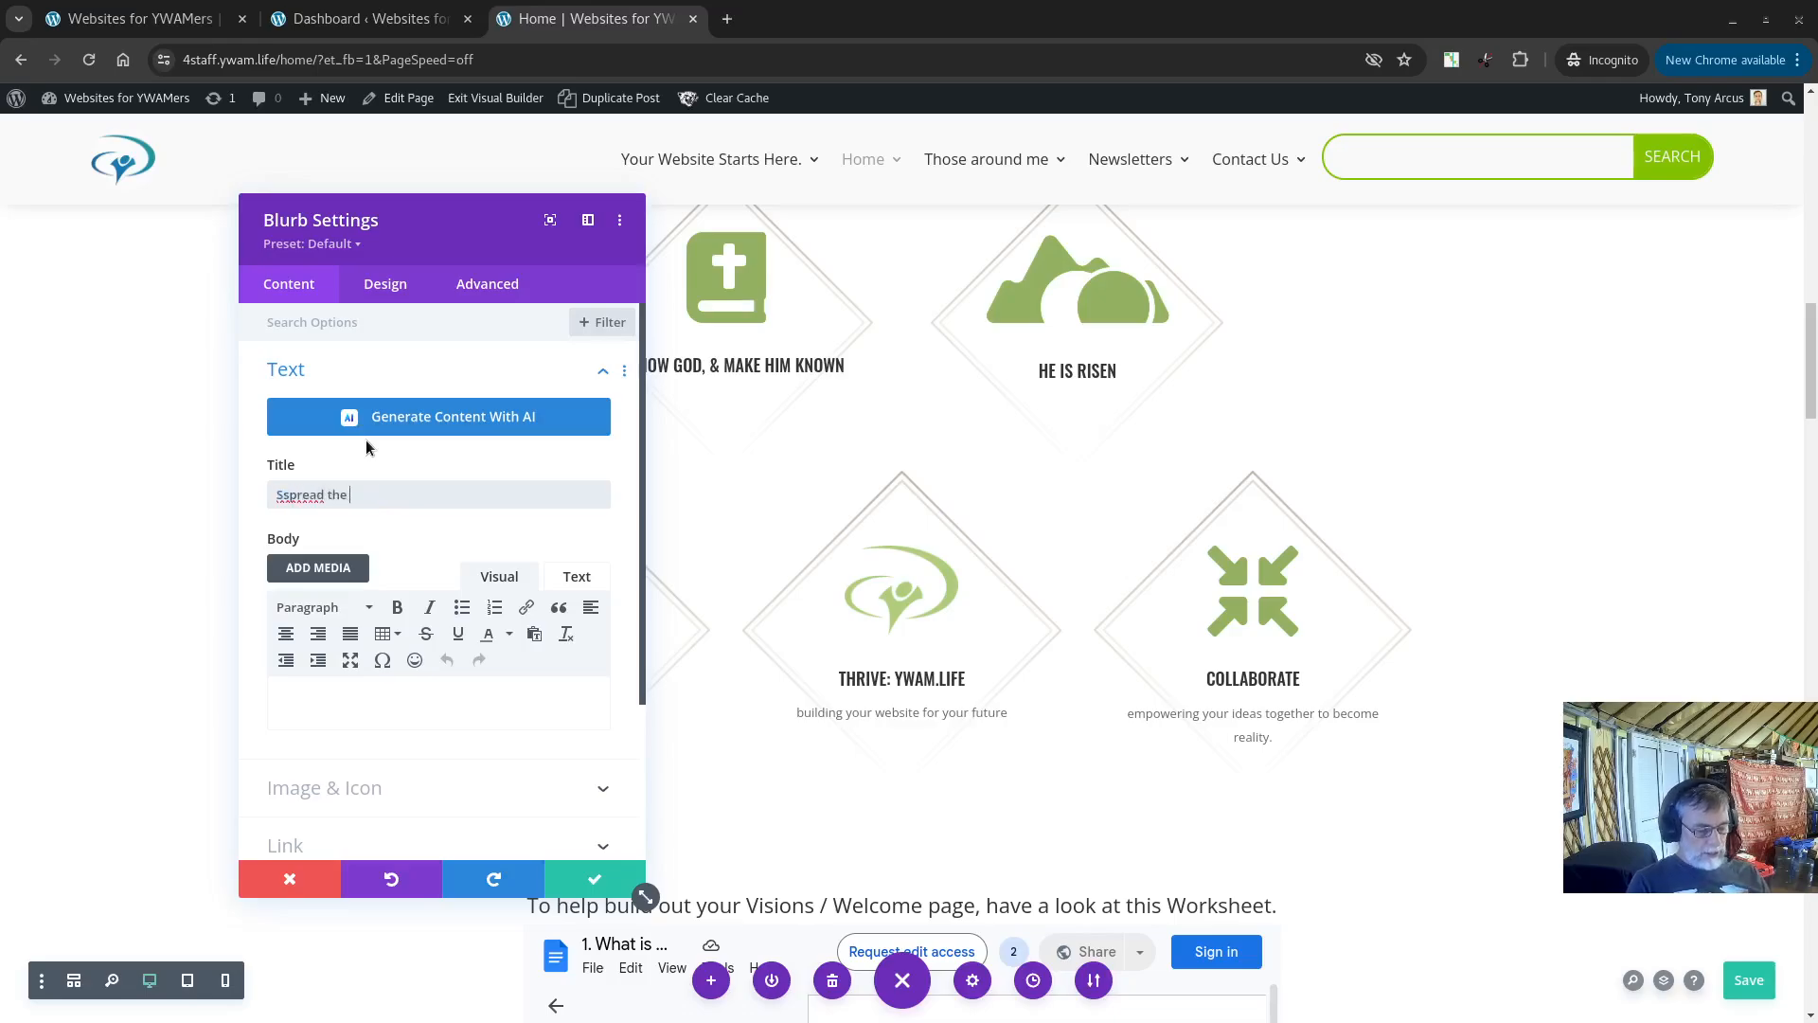
text(good news)
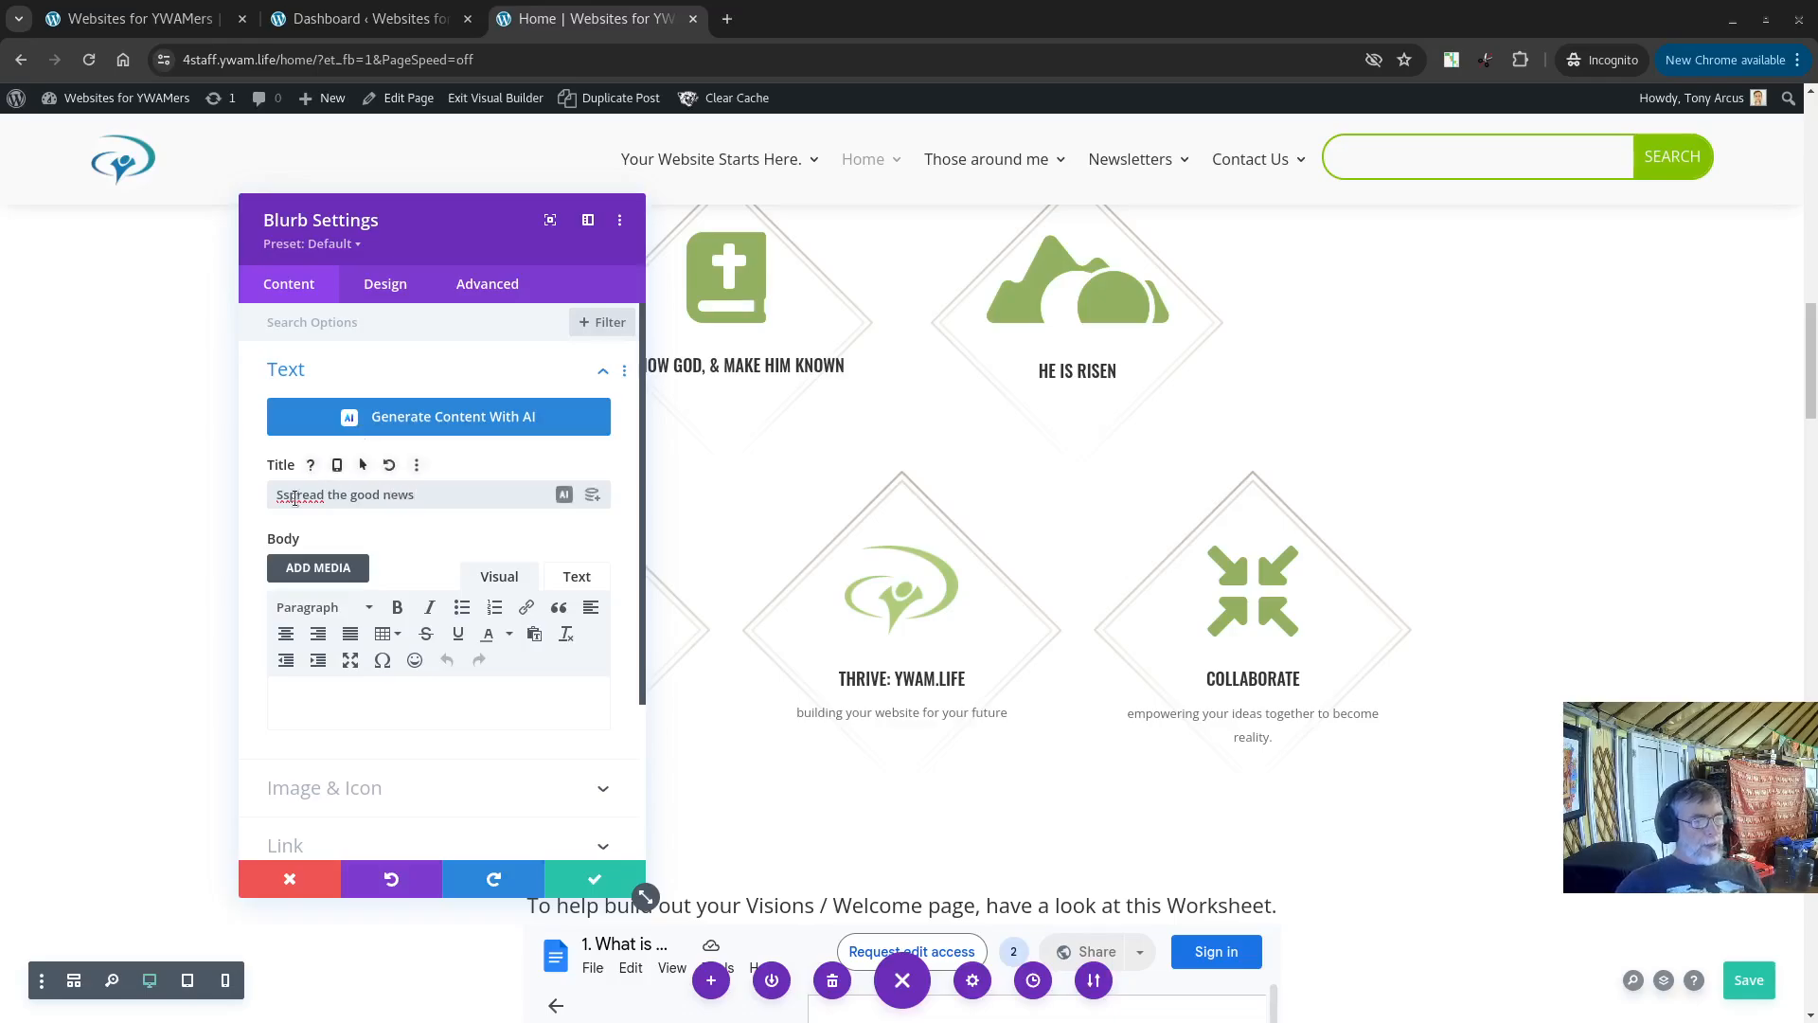
key(Home)
key(Delete)
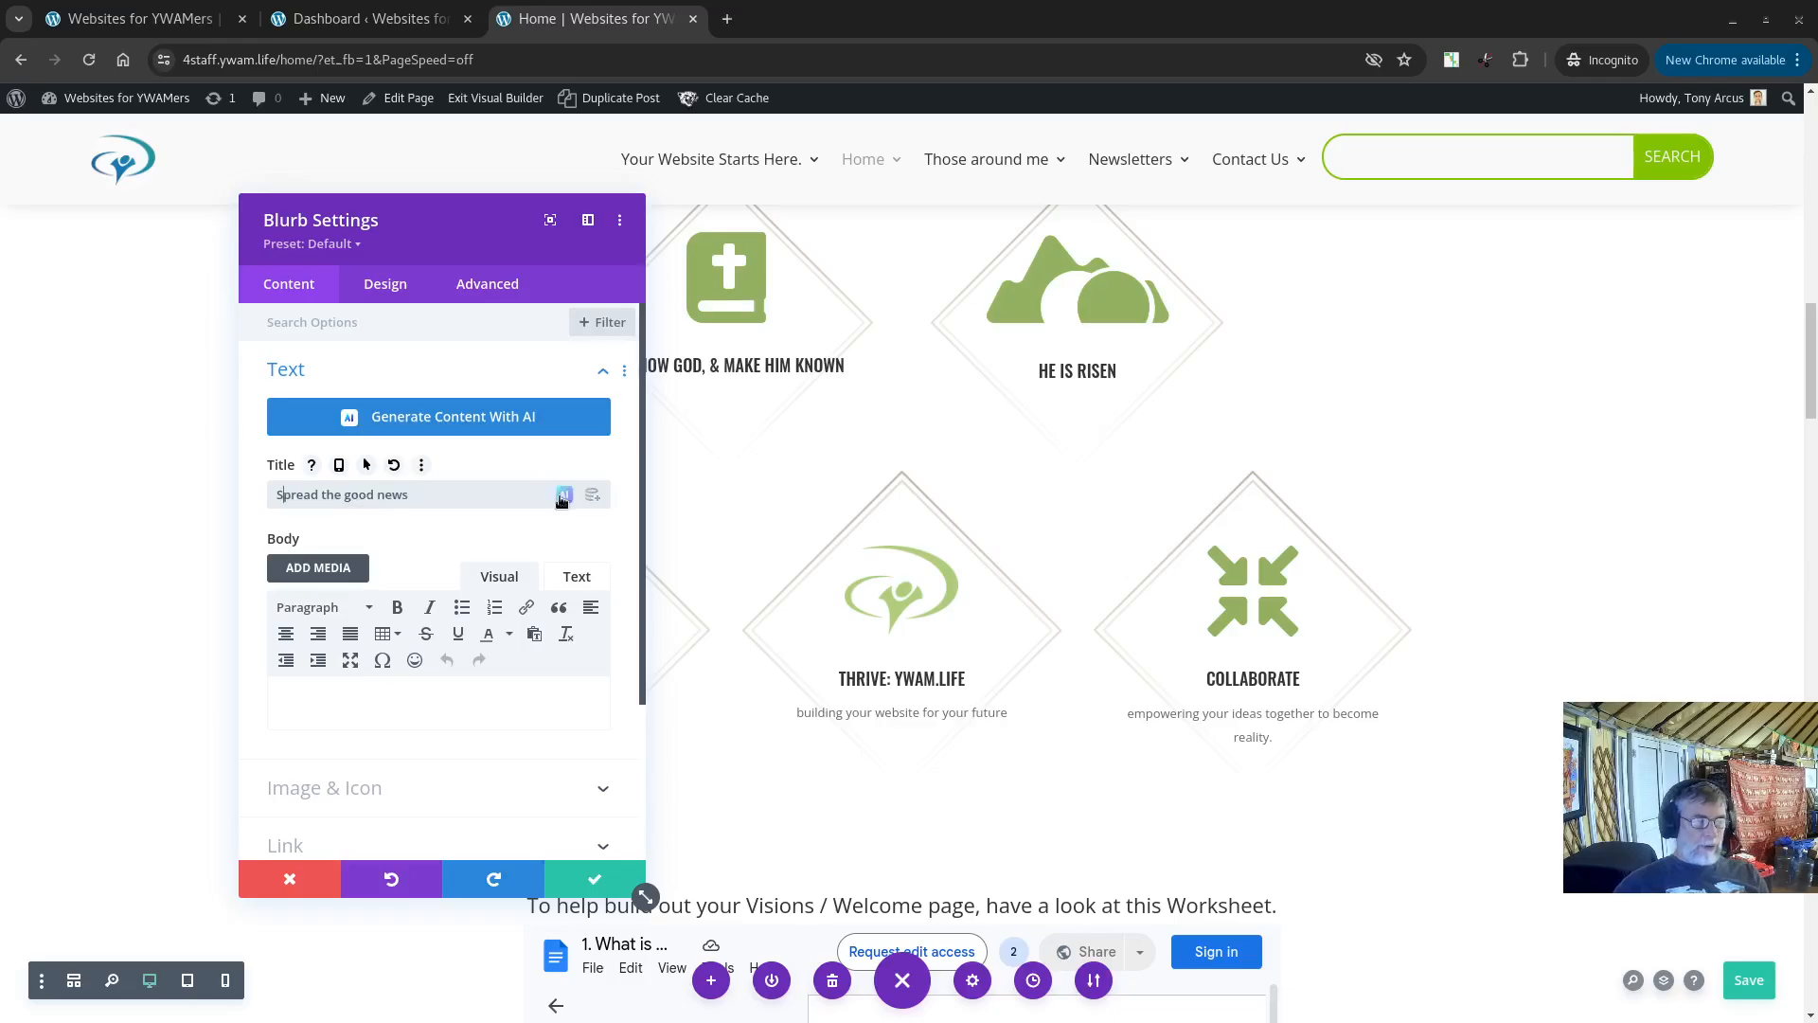
drag(392, 222, 1003, 220)
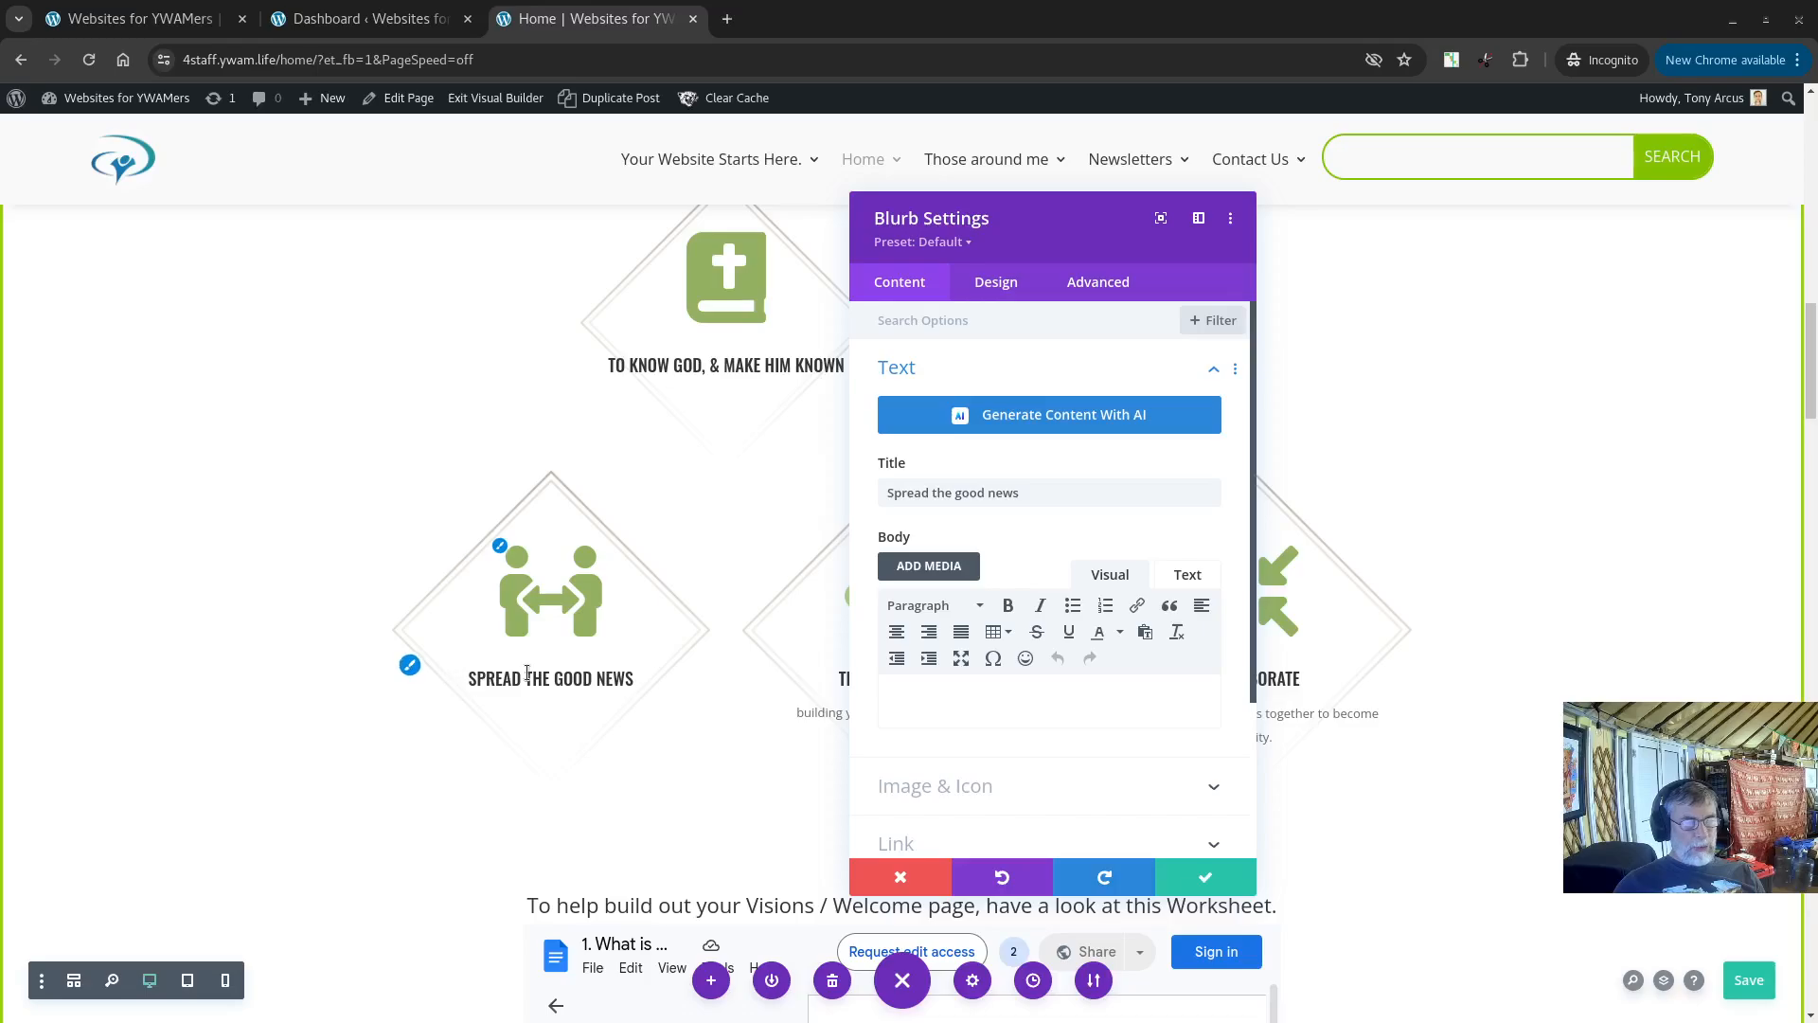
key(ctrl+s)
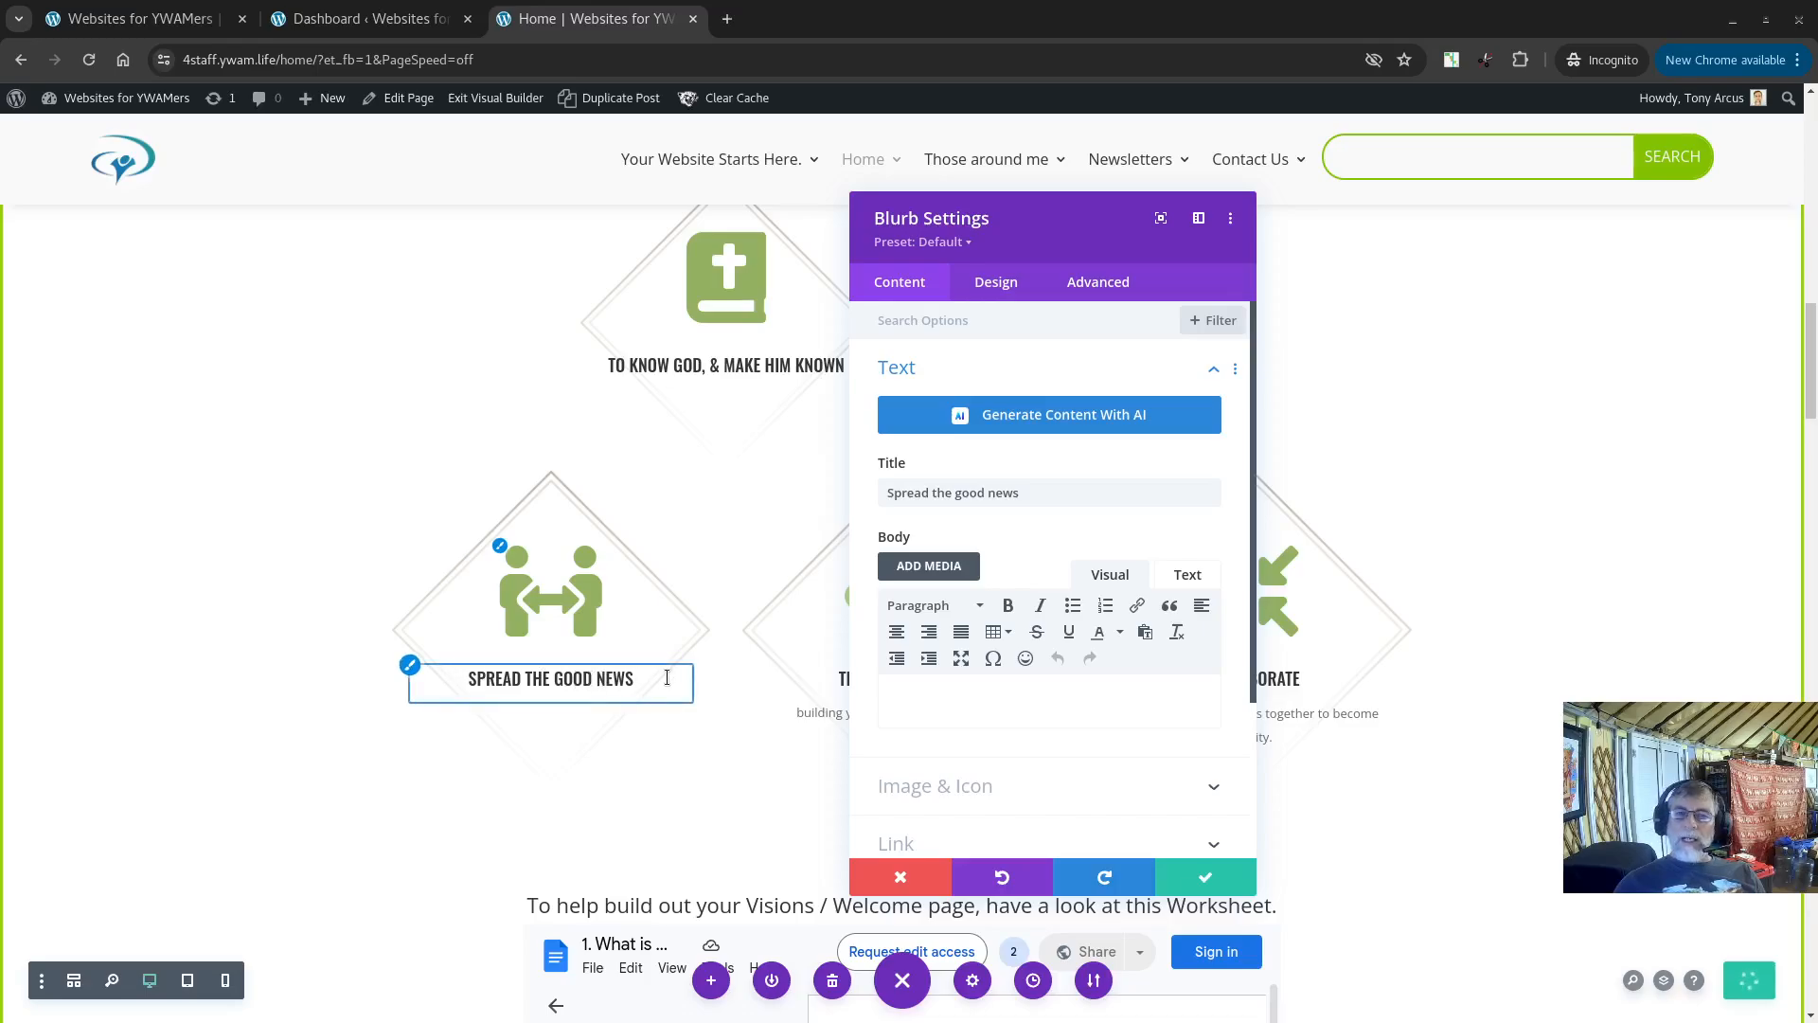
Step: Open the blurb's Image & Icon settings and search the icon library for Church
click(951, 788)
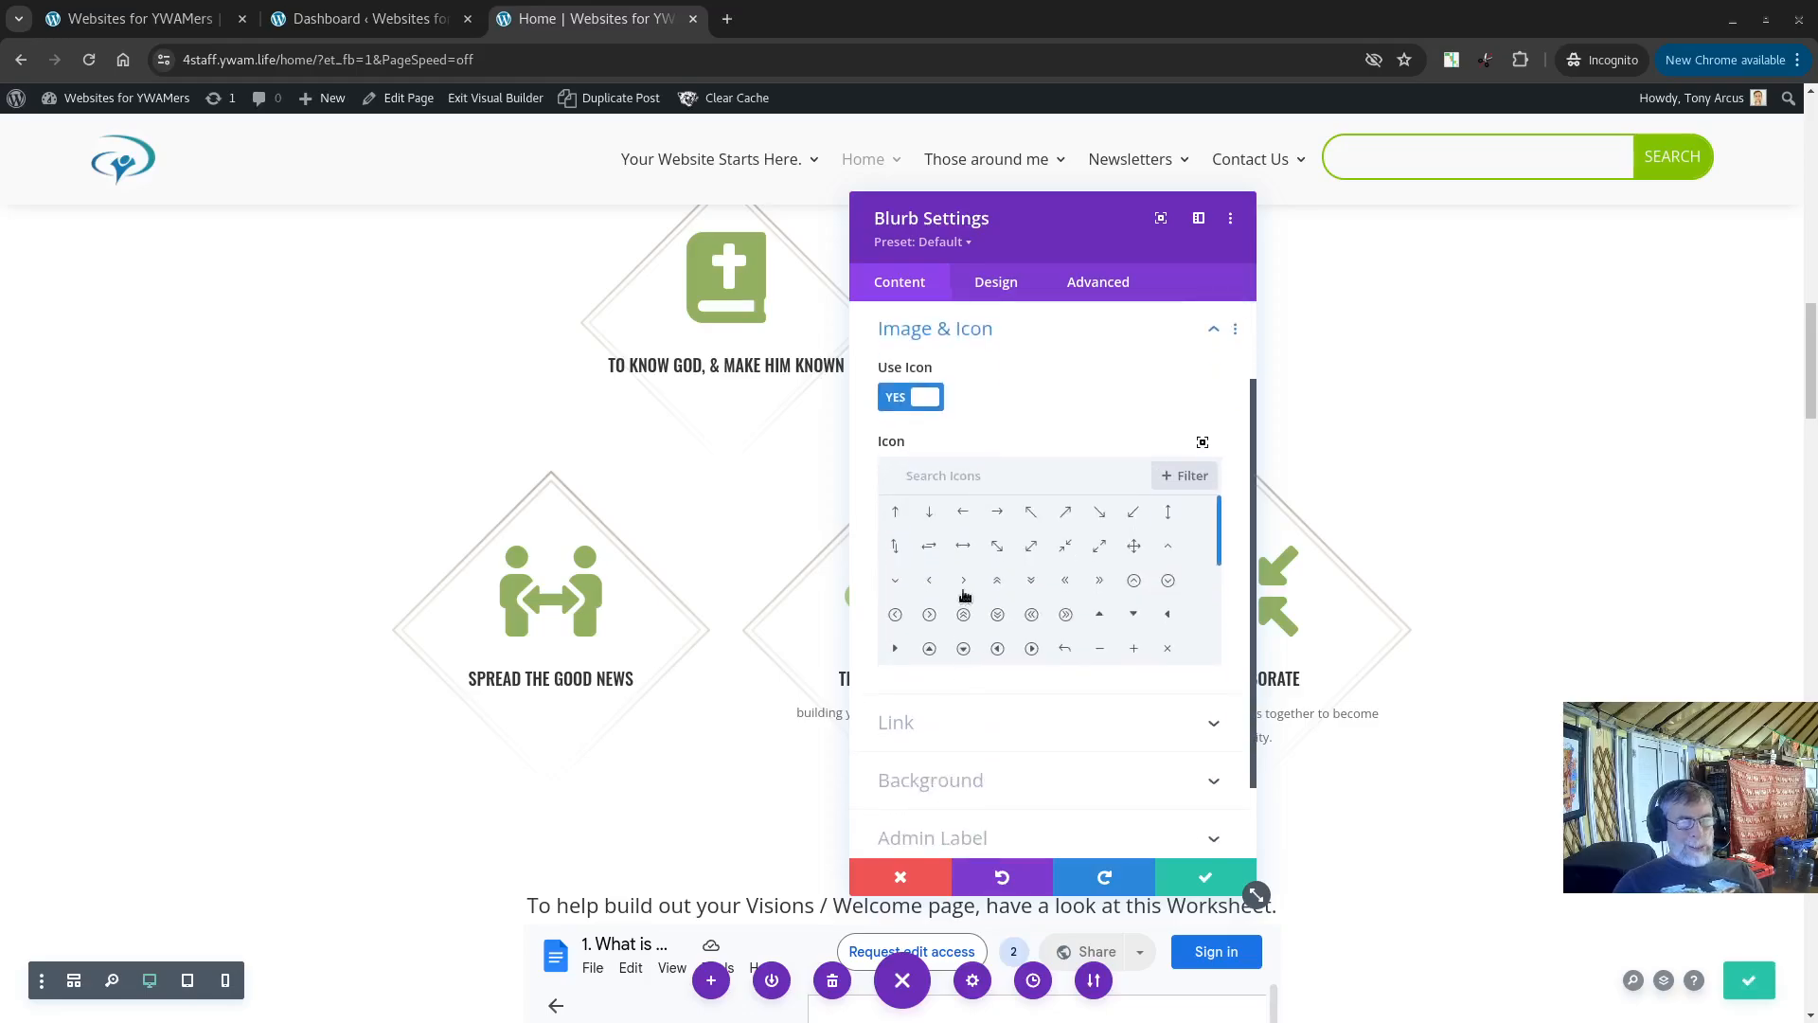
click(1000, 475)
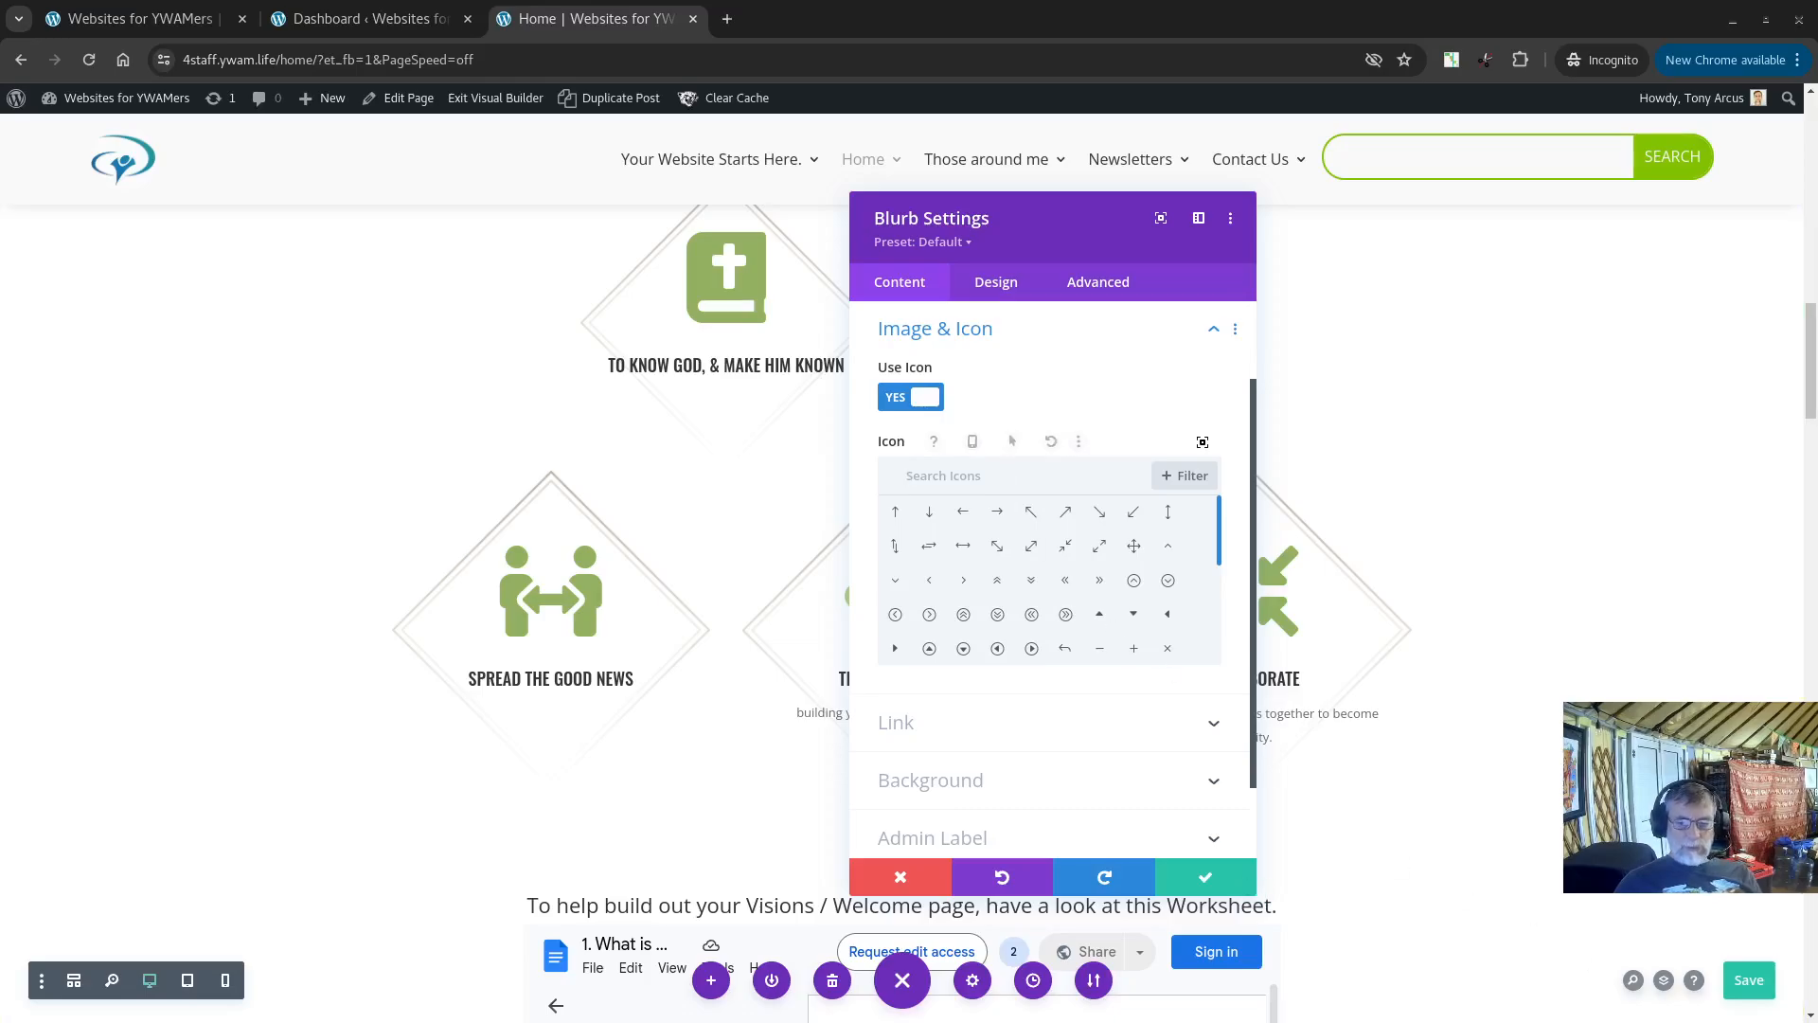
text(Church)
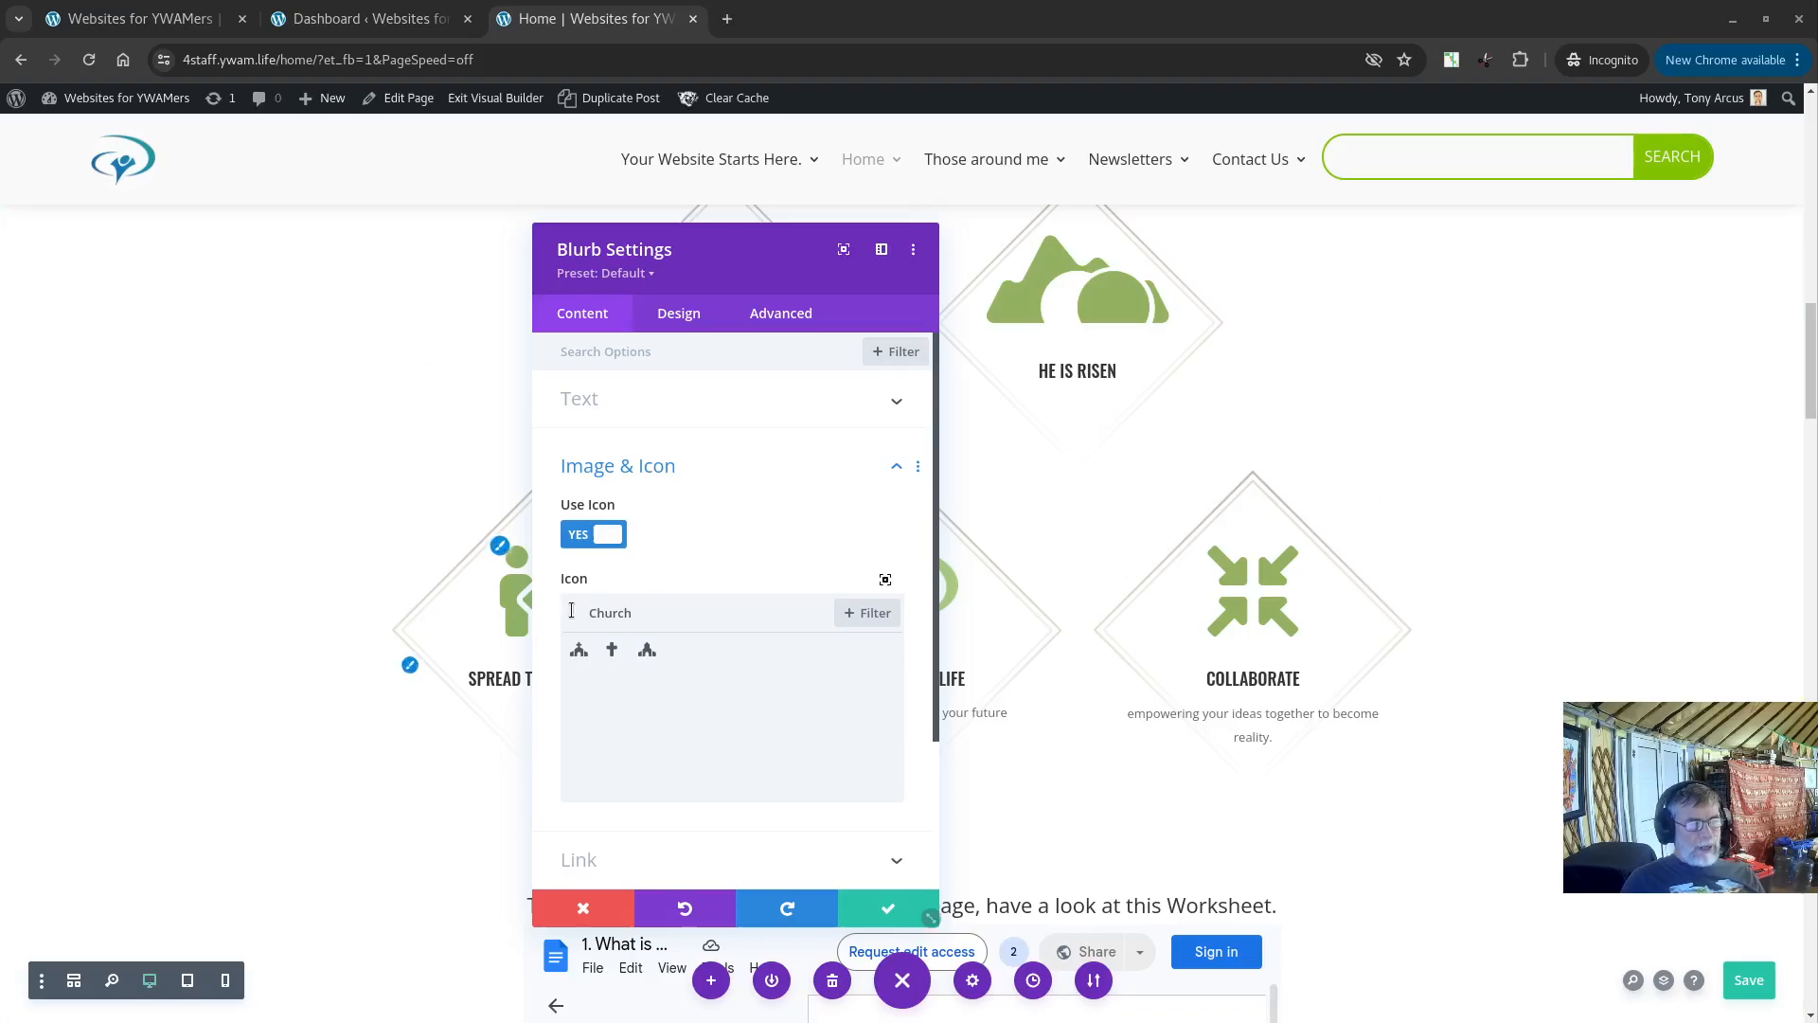
click(652, 611)
key(BackSpace)
key(BackSpace)
key(BackSpace)
key(BackSpace)
key(BackSpace)
key(BackSpace)
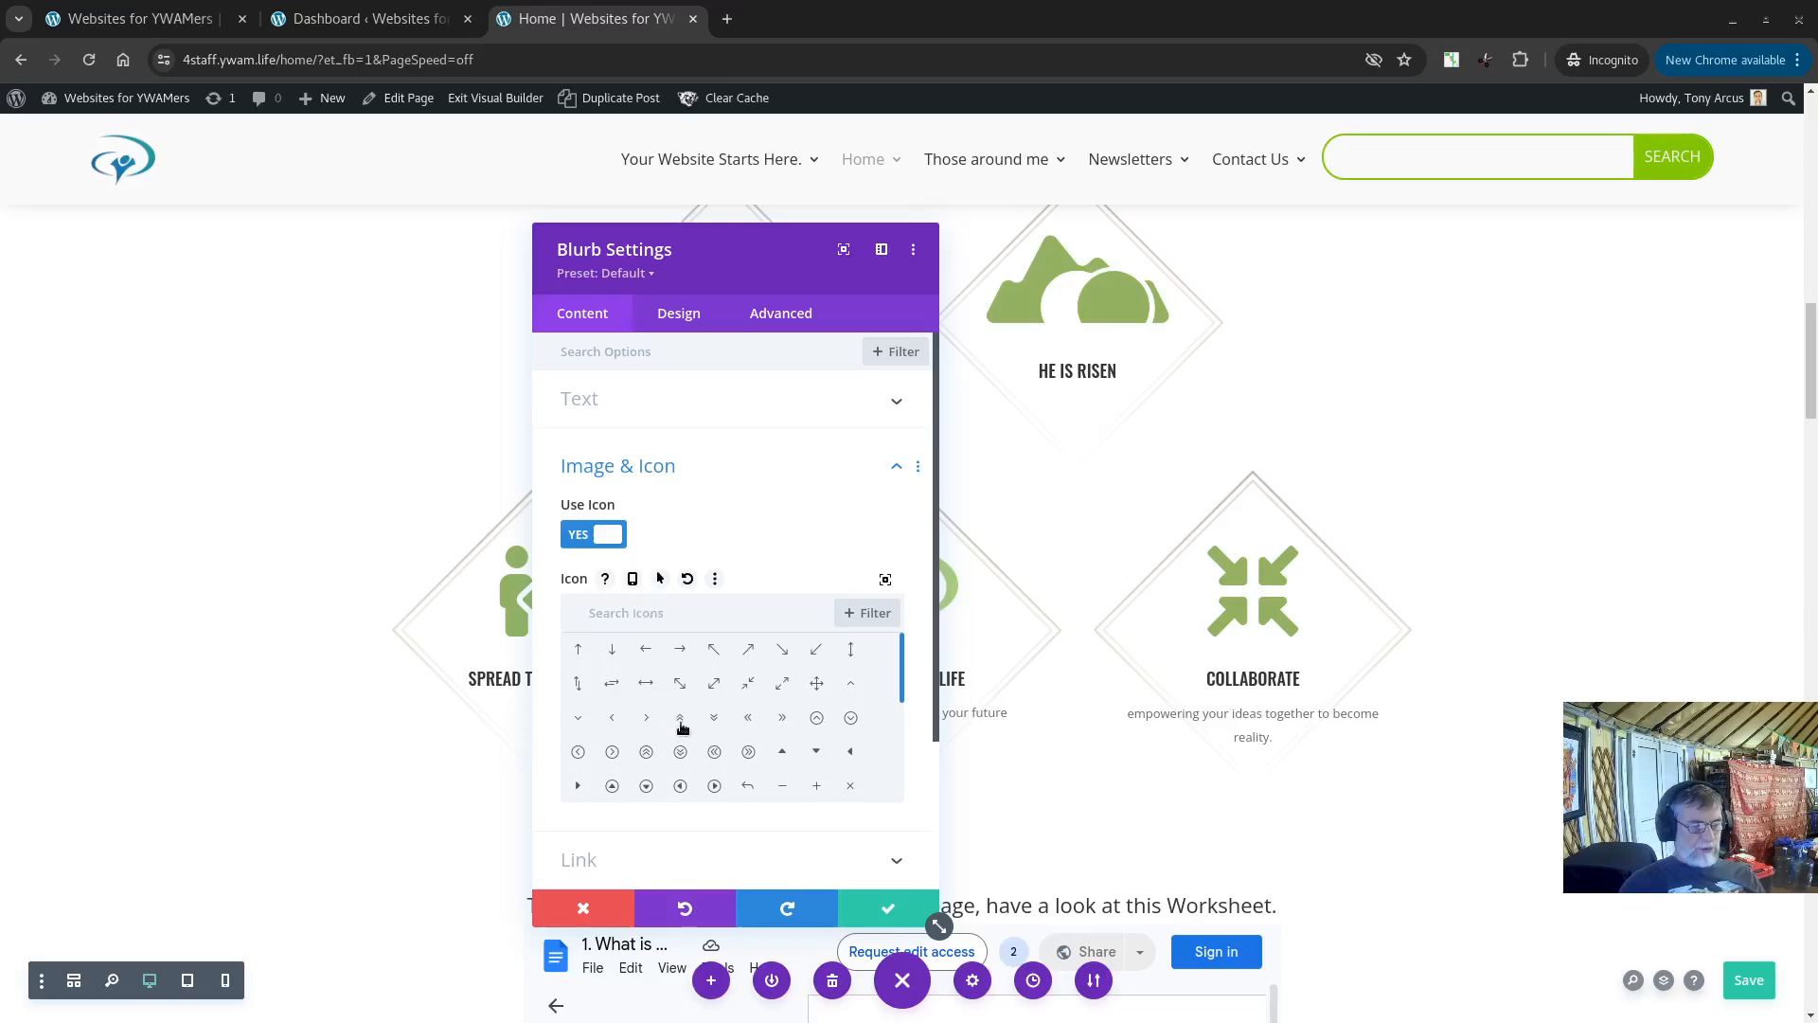
scroll(681, 723, down, 5)
drag(653, 252, 904, 235)
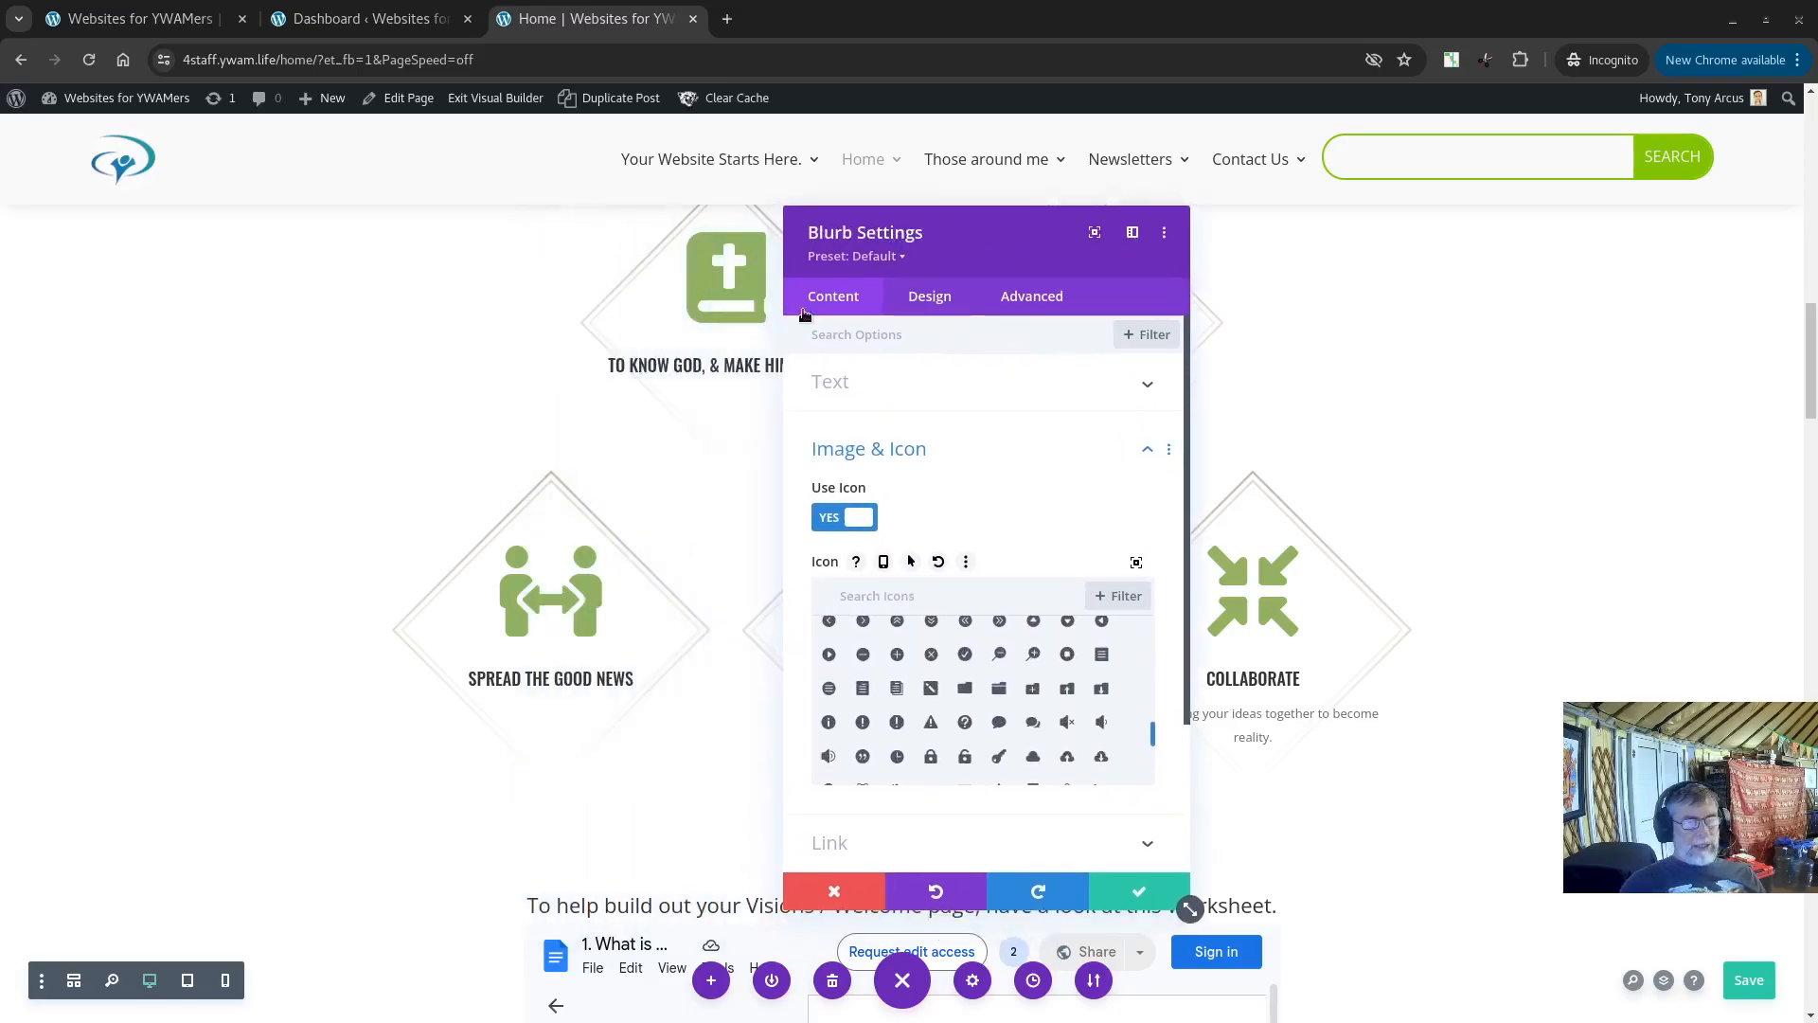
Step: Search the icon library for talk and for preach
click(892, 592)
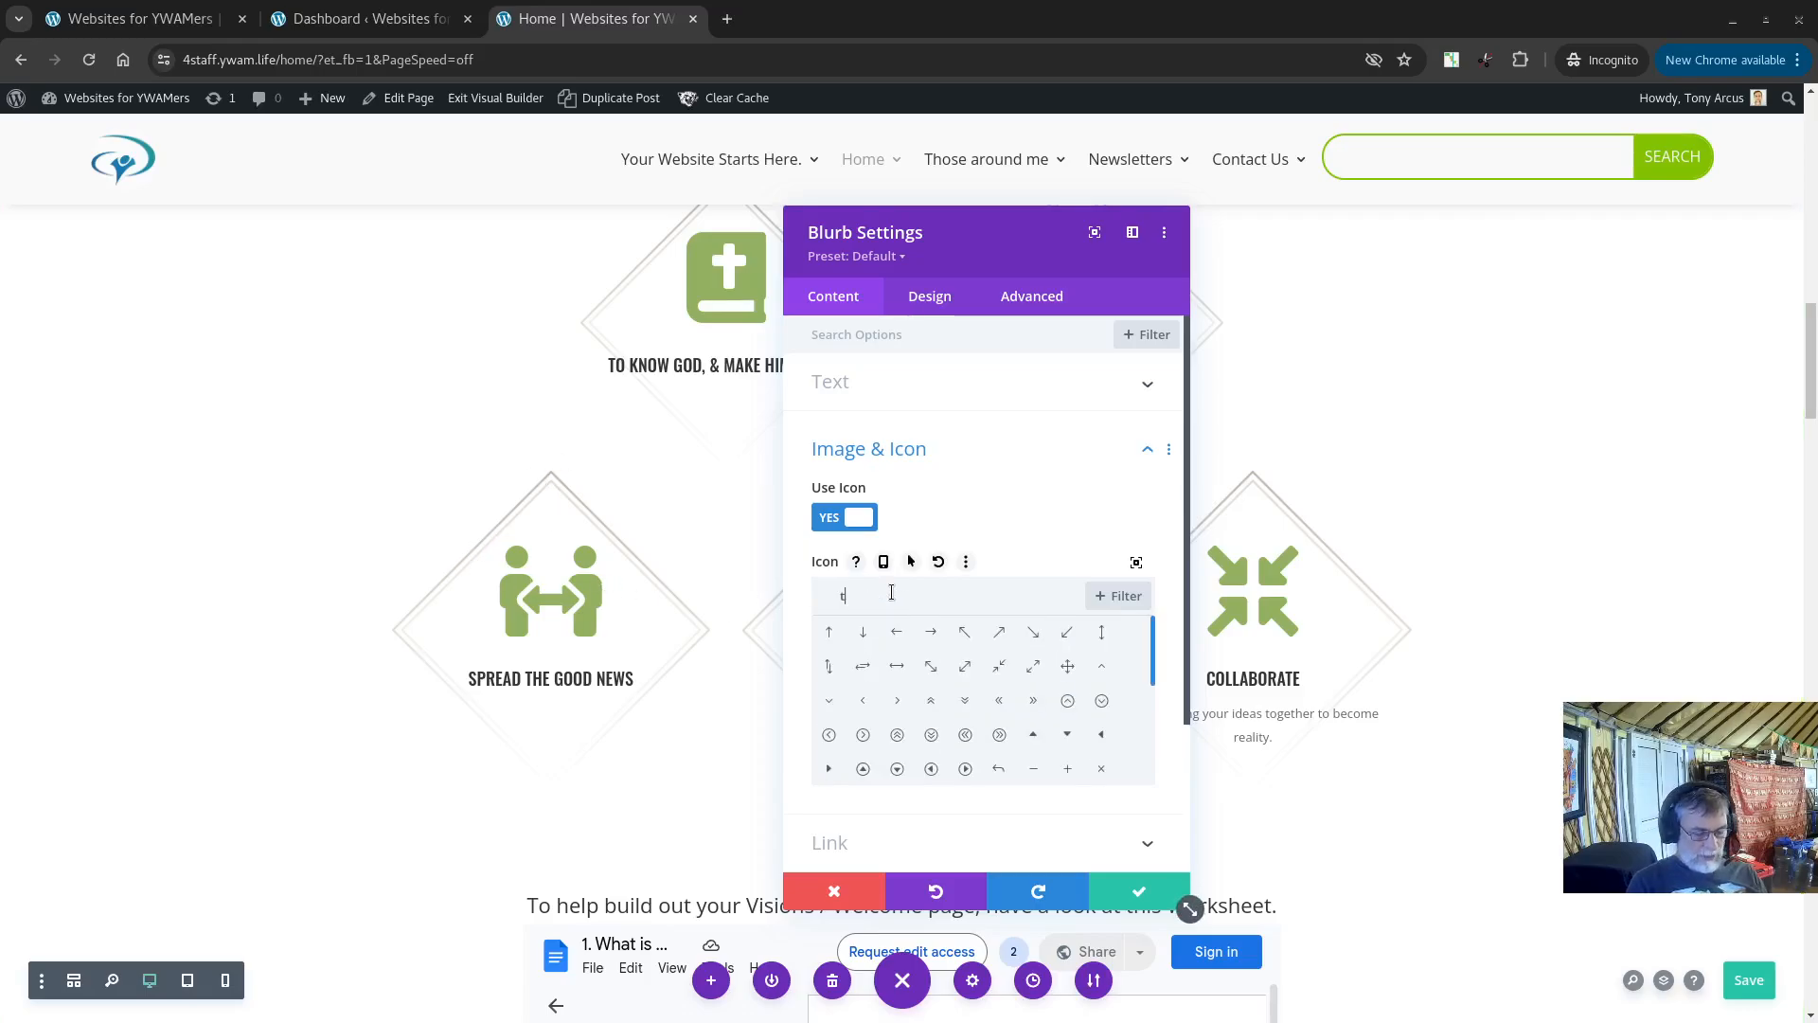
text(talk)
key(BackSpace)
key(BackSpace)
key(BackSpace)
key(BackSpace)
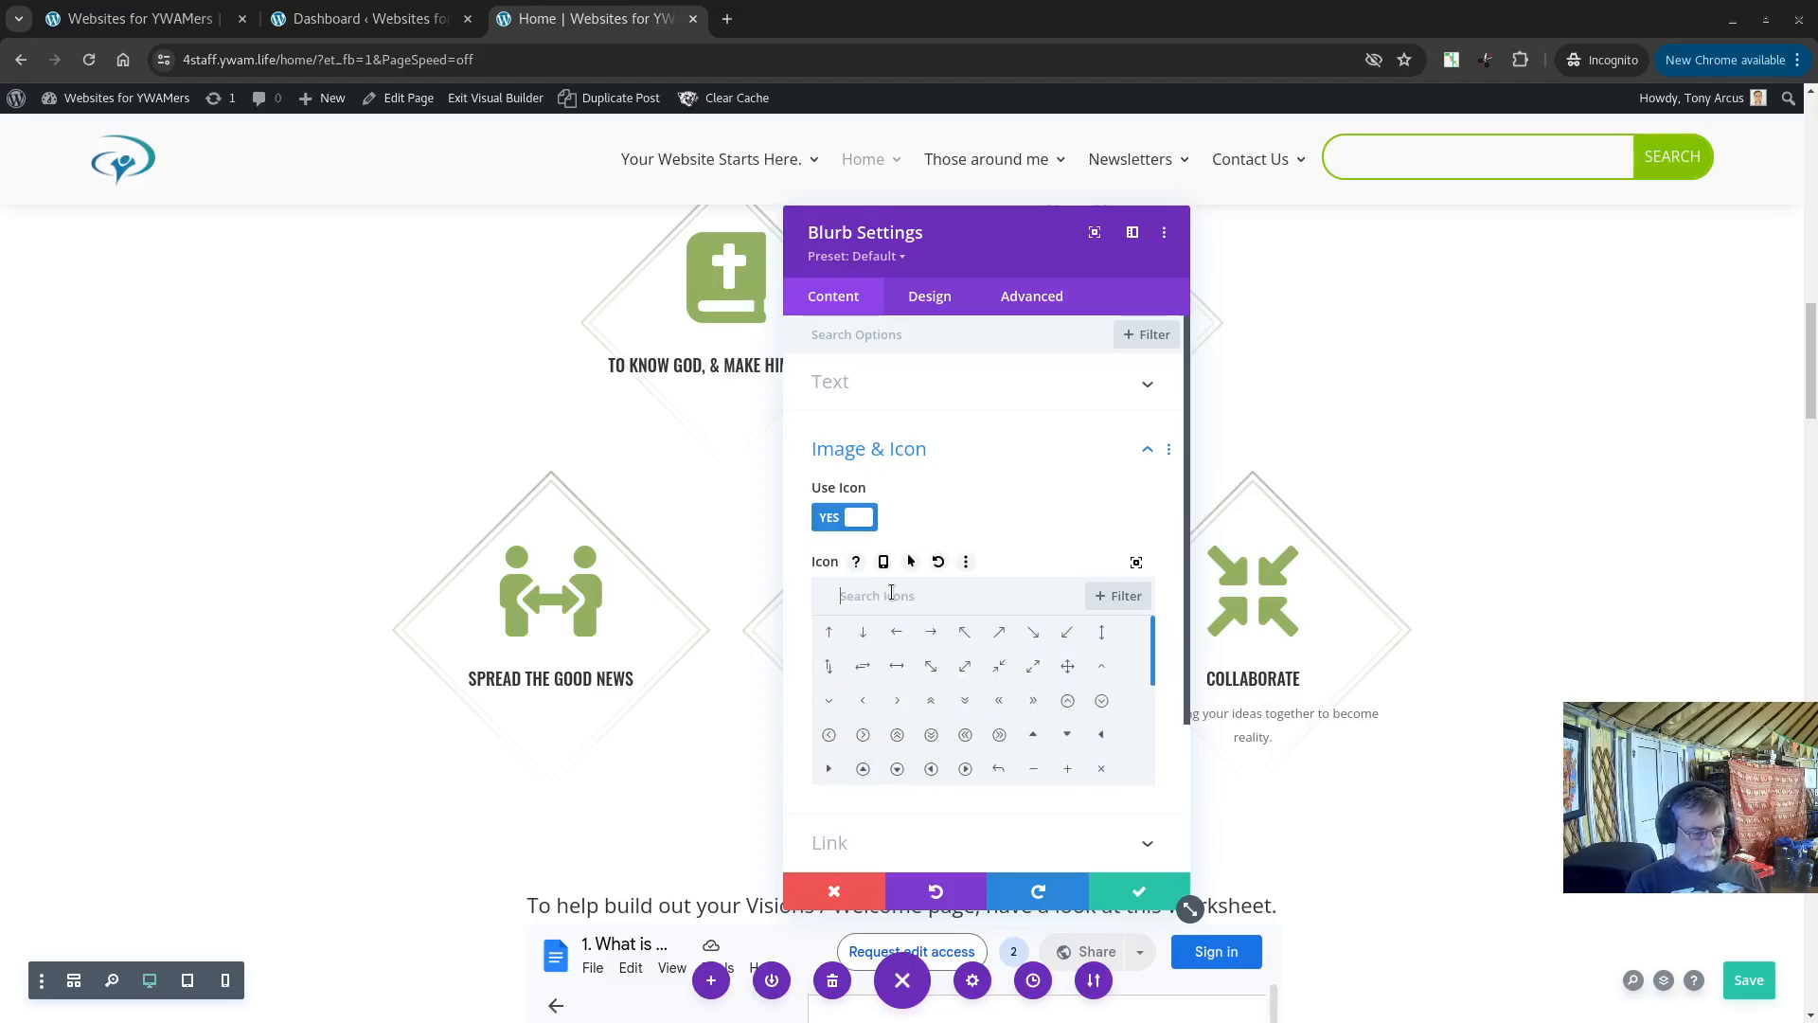
text(preach)
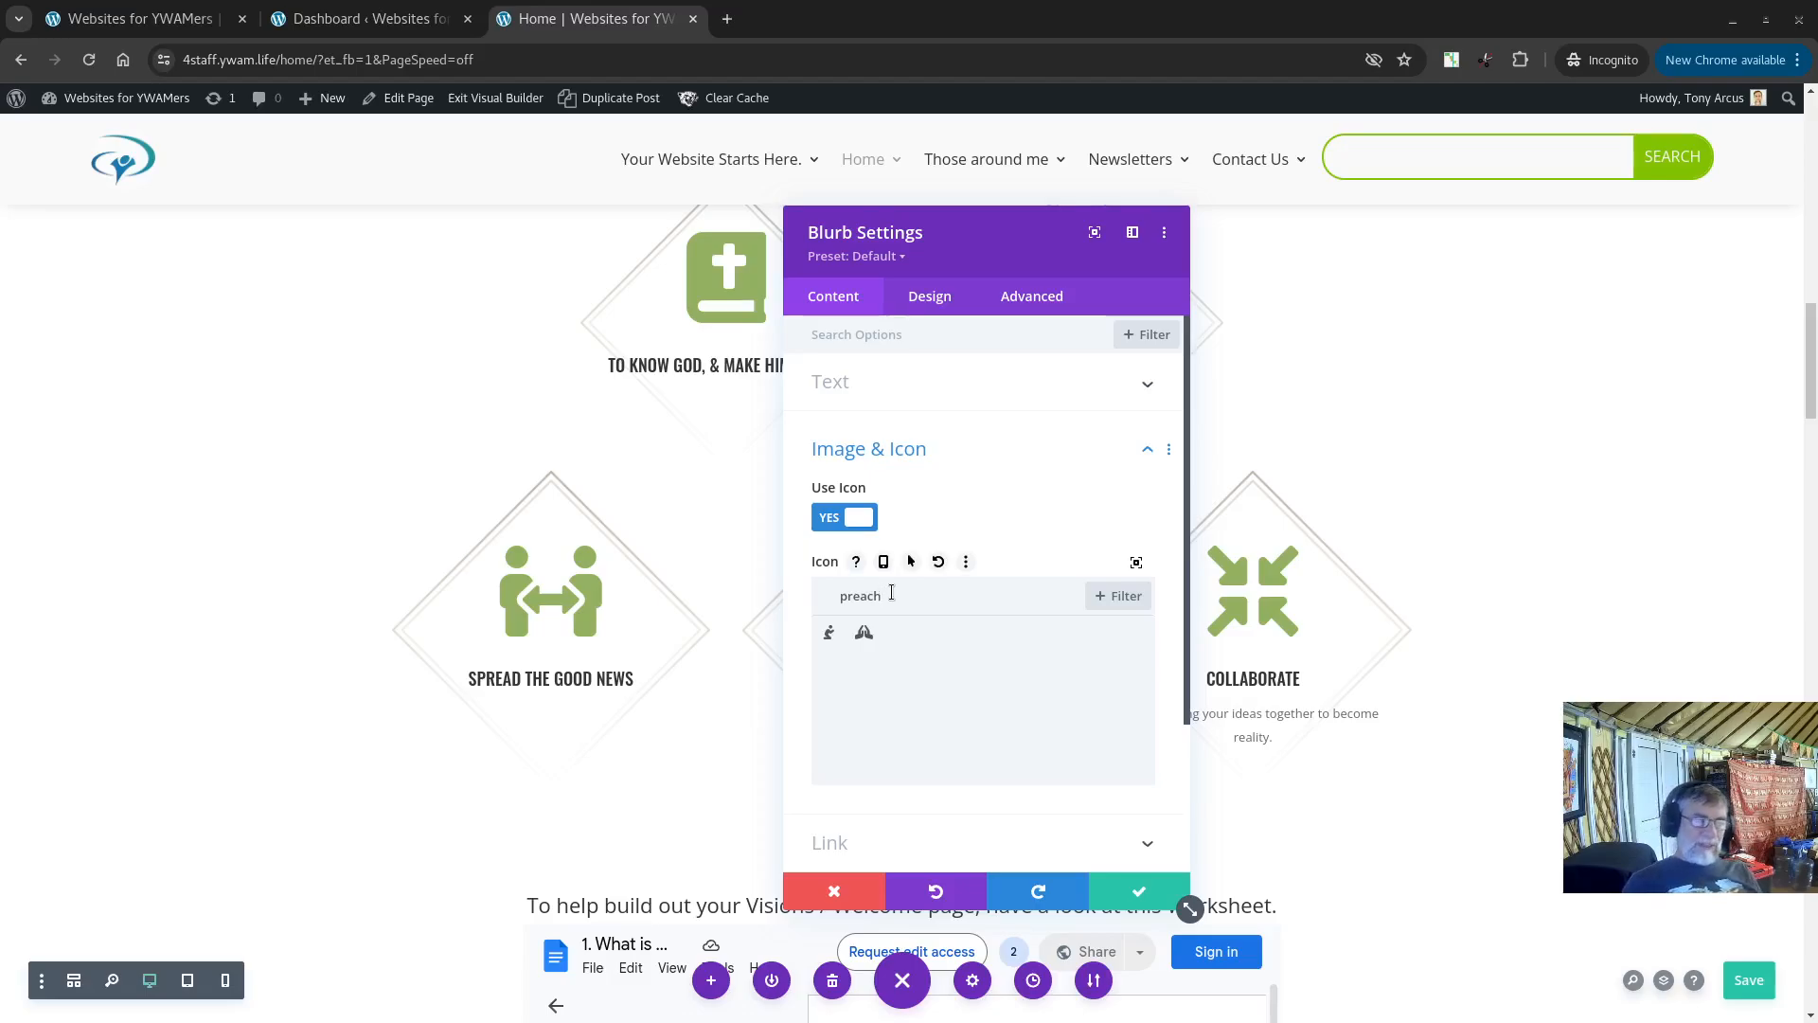
key(BackSpace)
key(BackSpace)
key(BackSpace)
key(BackSpace)
key(BackSpace)
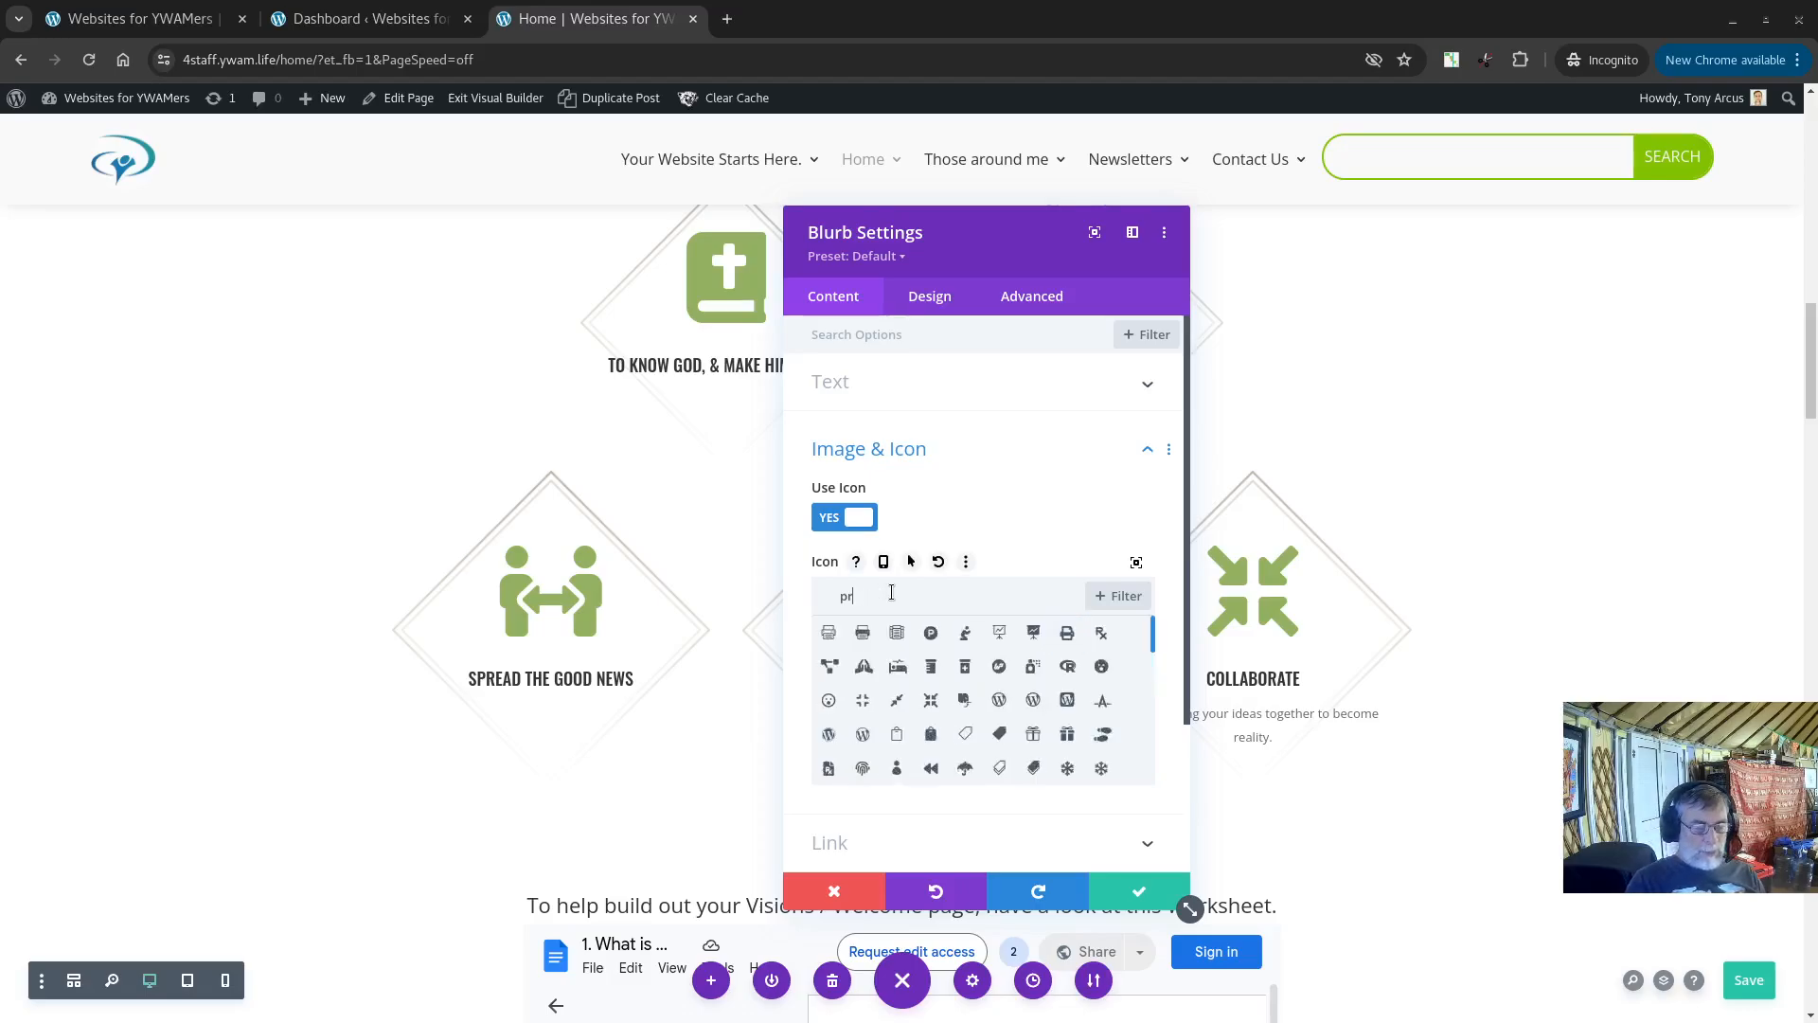
Step: Set the Spread the good news blurb's icon to the cross found by searching church, and keep the changes
text(church)
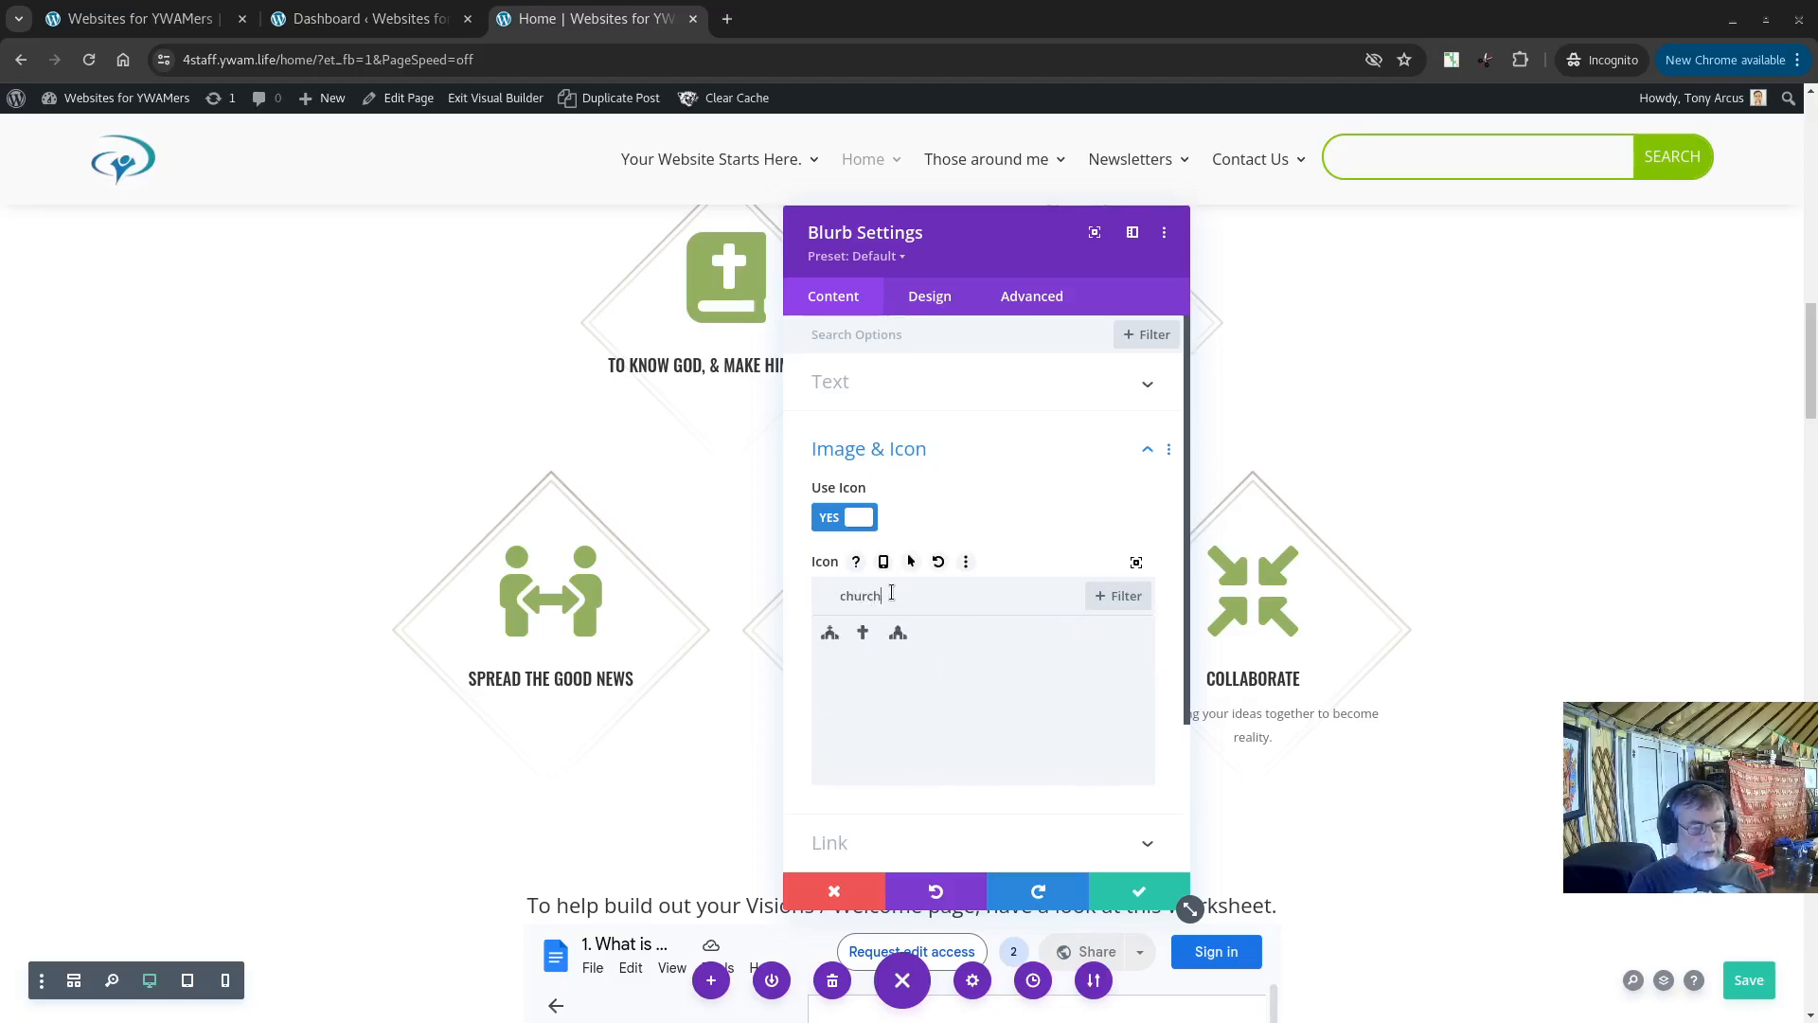
click(861, 632)
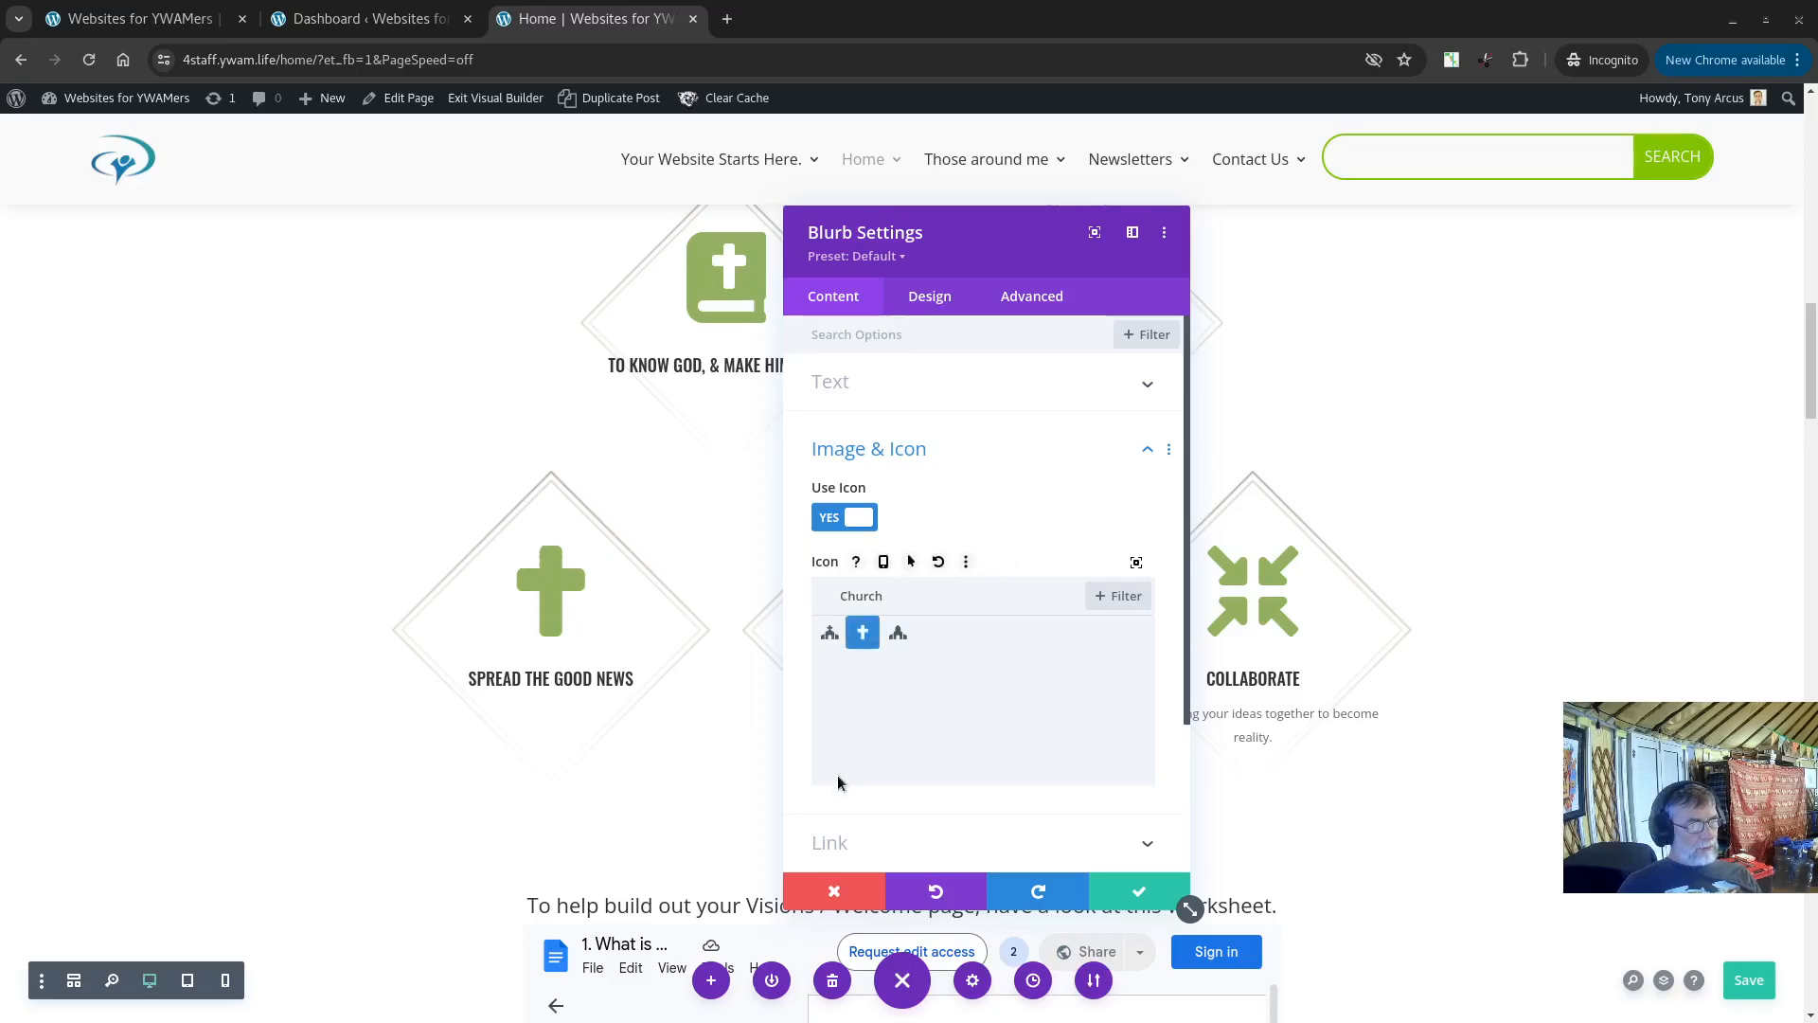
click(1146, 891)
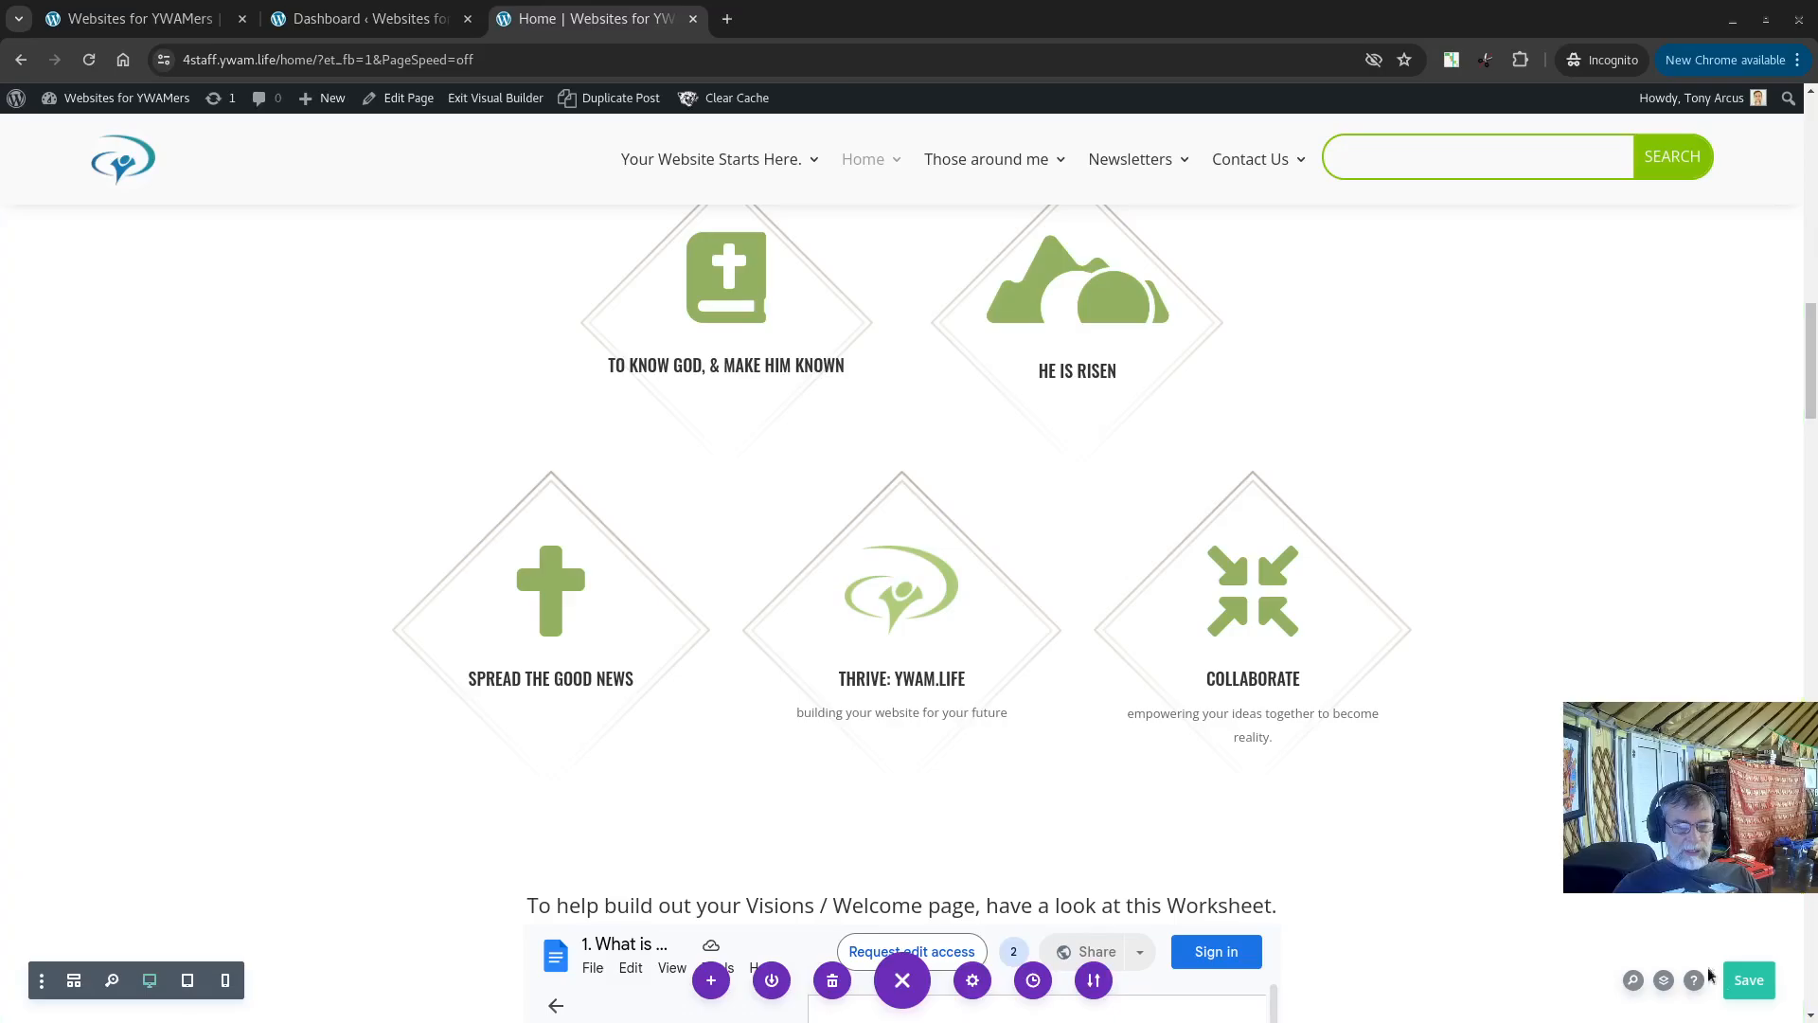
Step: Save the page, exit the Visual Builder and scroll down to review the updated Home page
click(1751, 986)
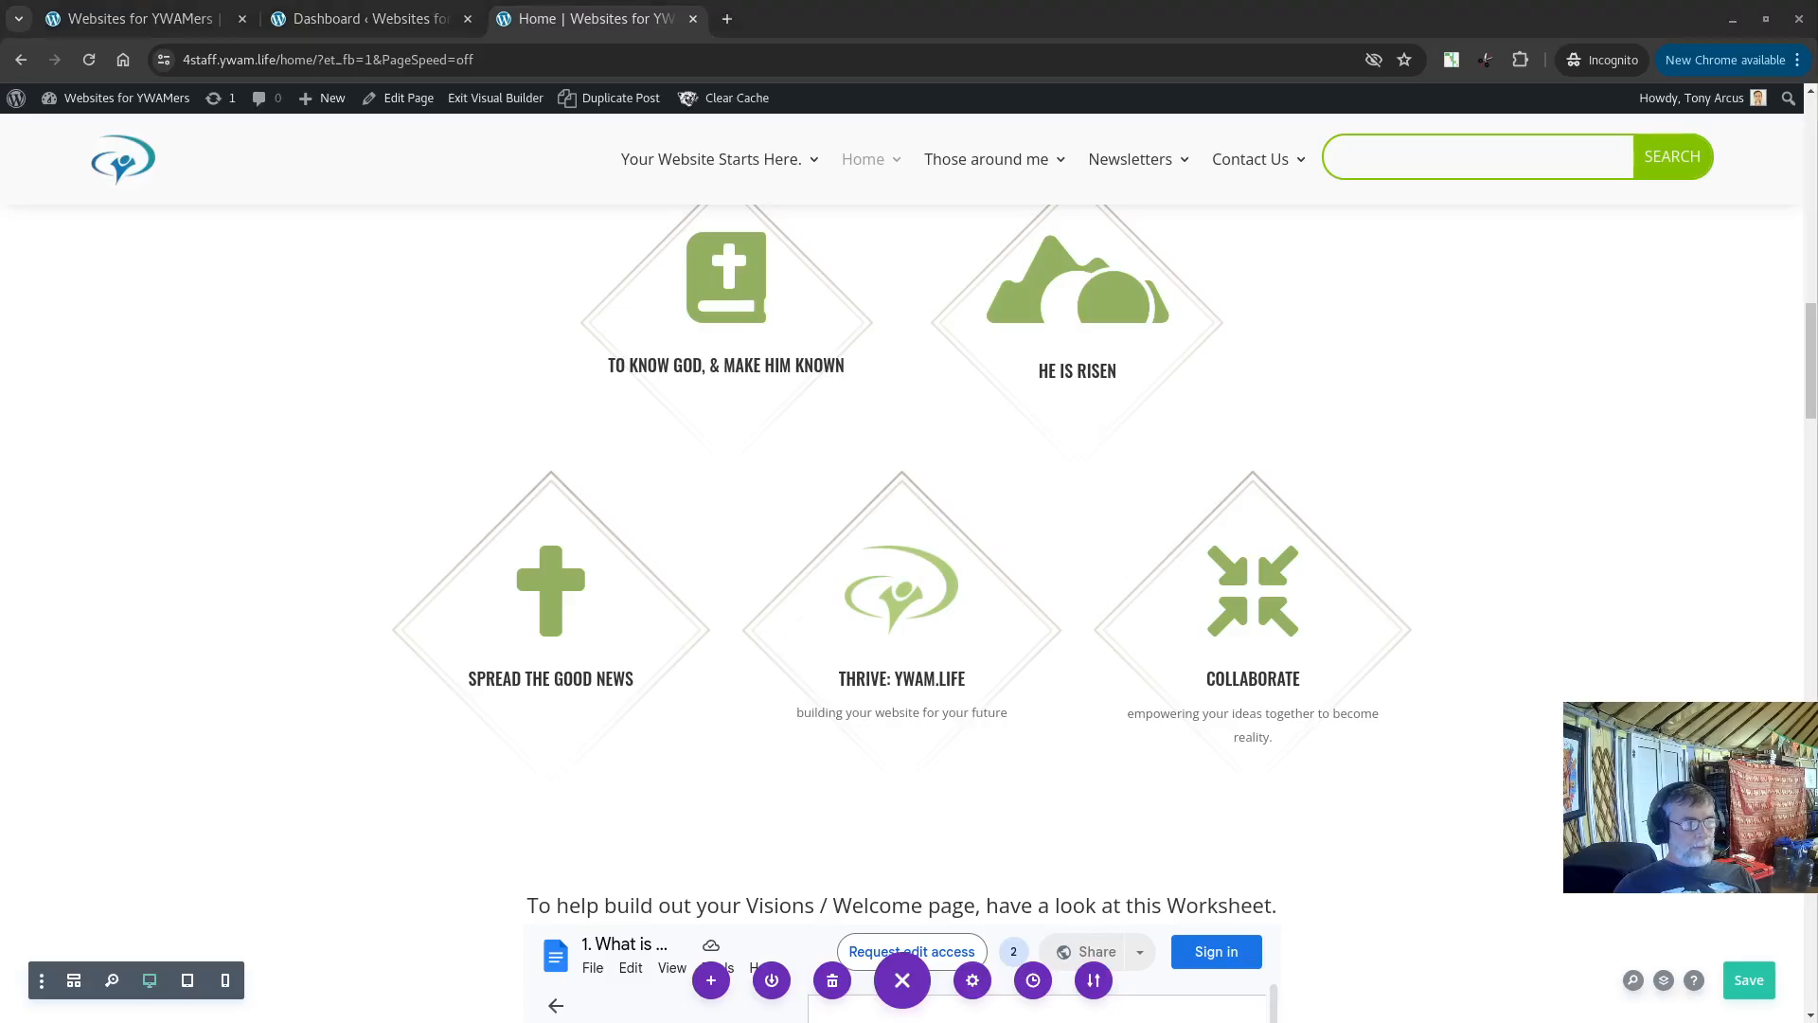
click(500, 100)
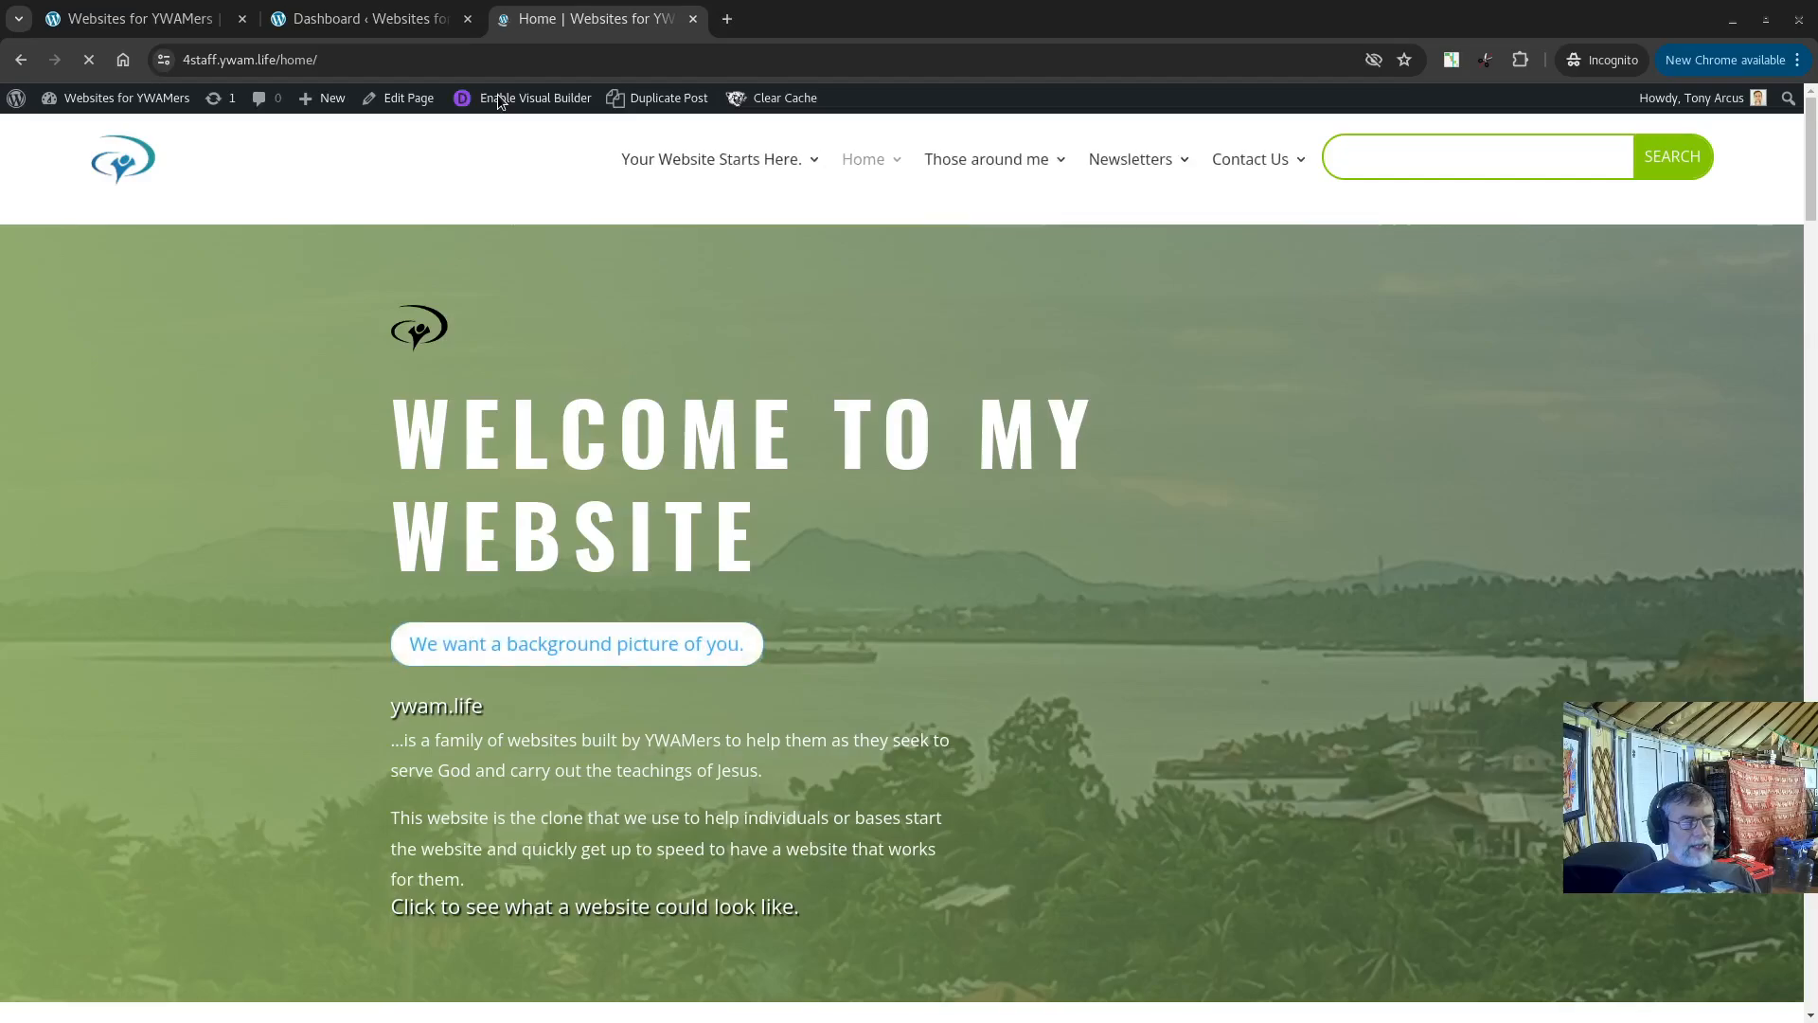
scroll(905, 416, down, 10)
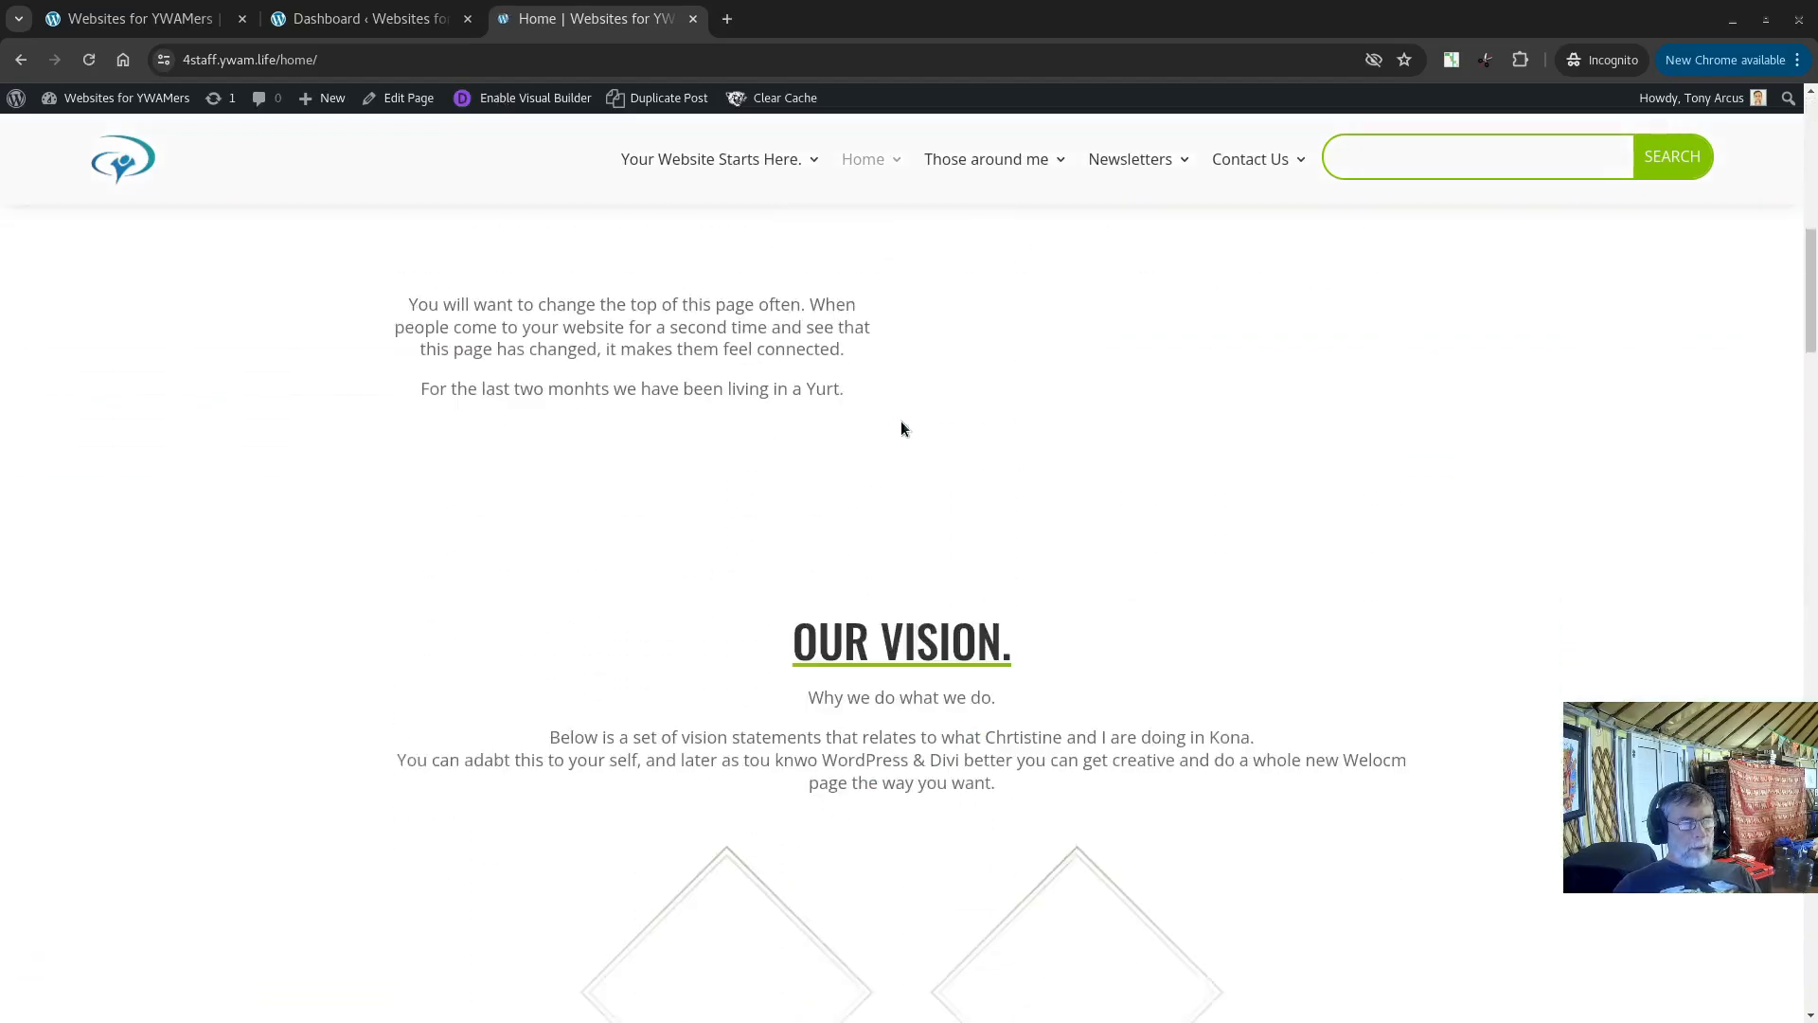
scroll(810, 475, down, 5)
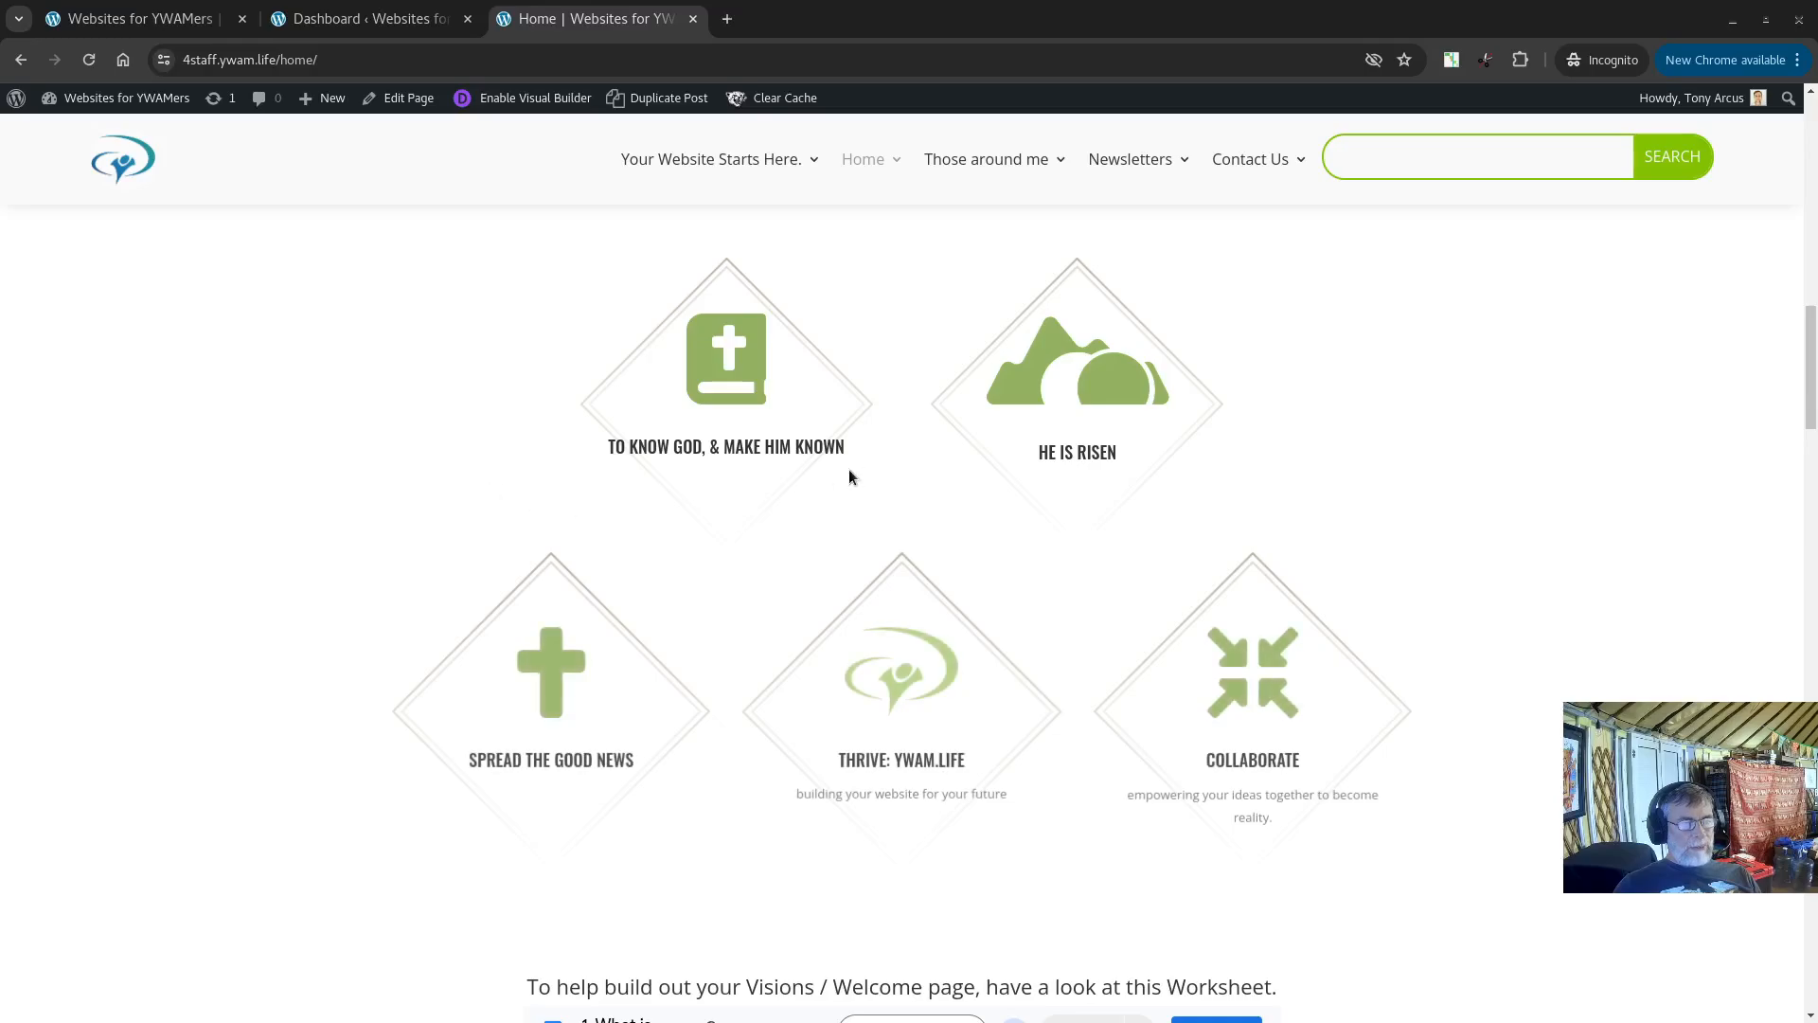